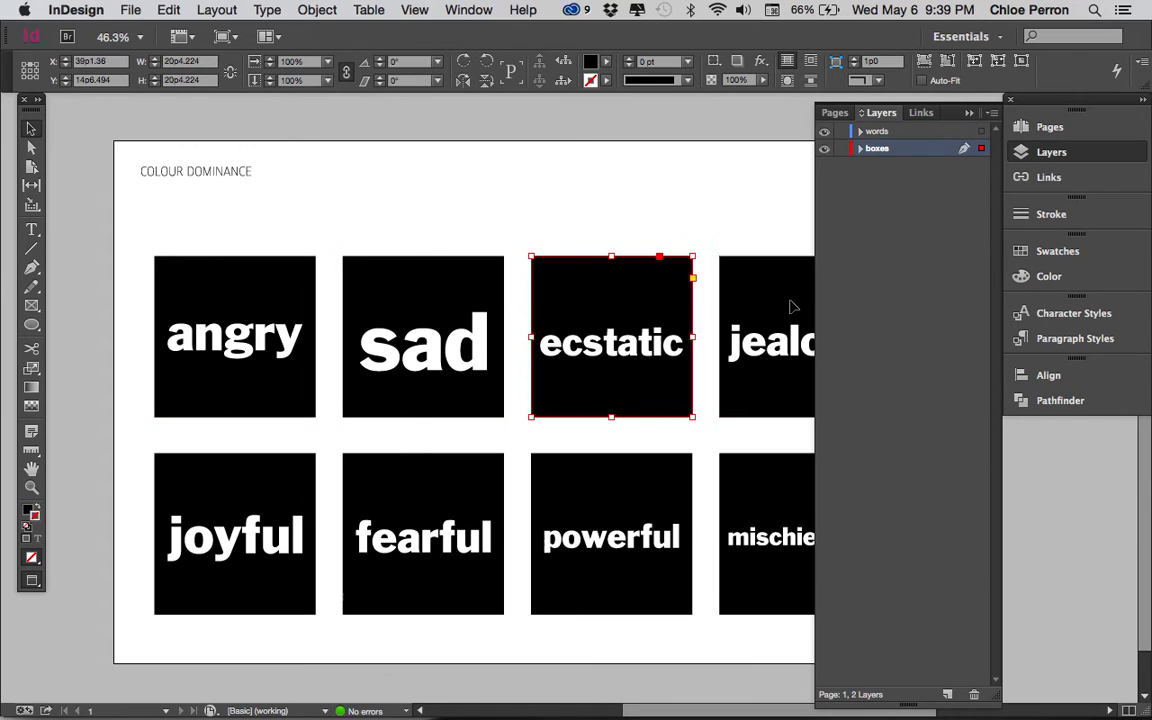
Step: Examine how the black squares and the individual letters of sad, angry and ecstatic can be selected separately
left_click(783, 514)
left_click(622, 521)
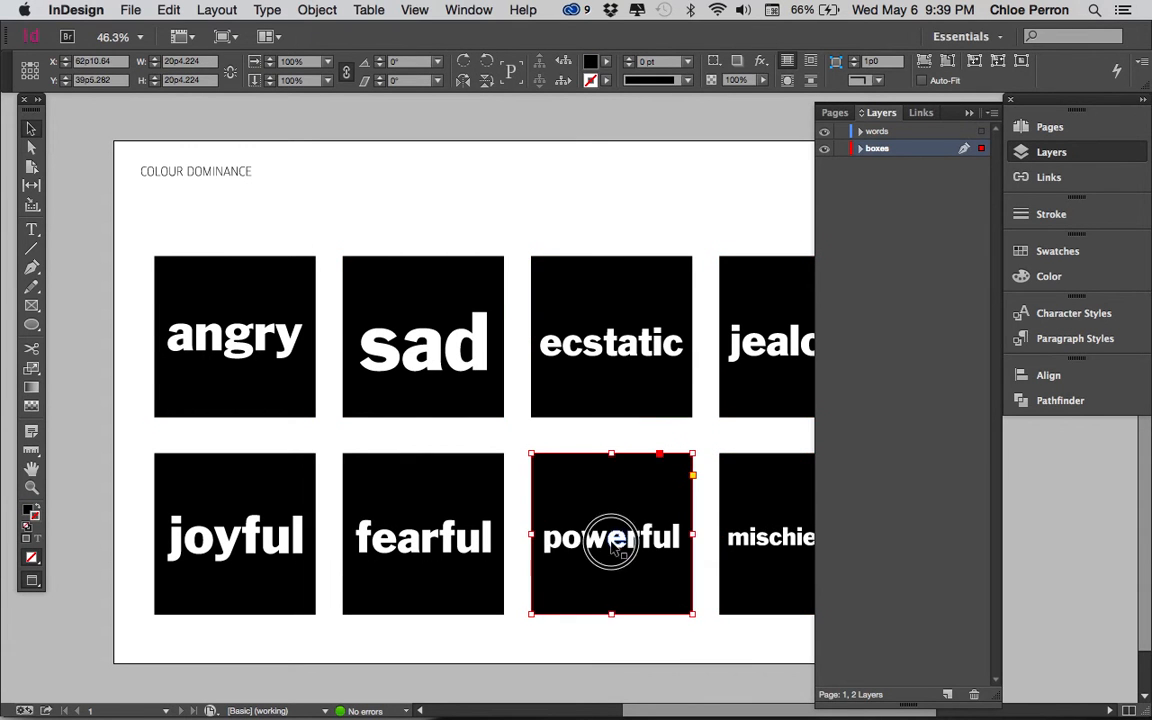
left_click(615, 537)
left_click(414, 367)
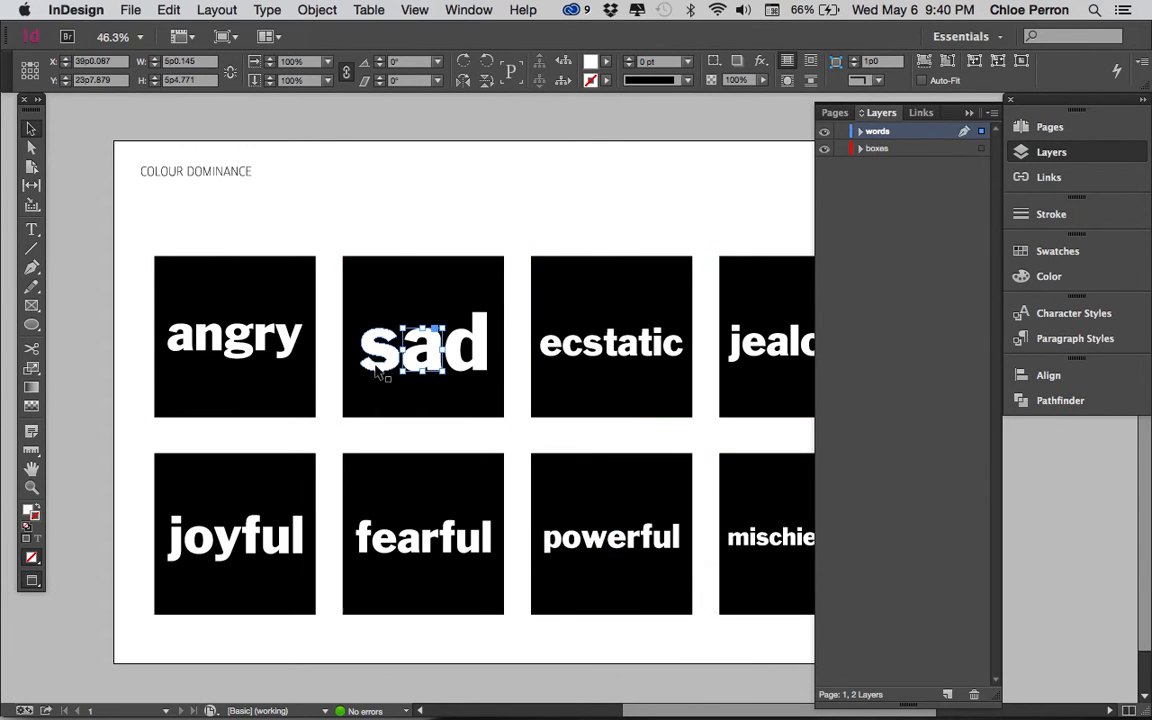
left_click(284, 347)
left_click(238, 338)
left_click(178, 338)
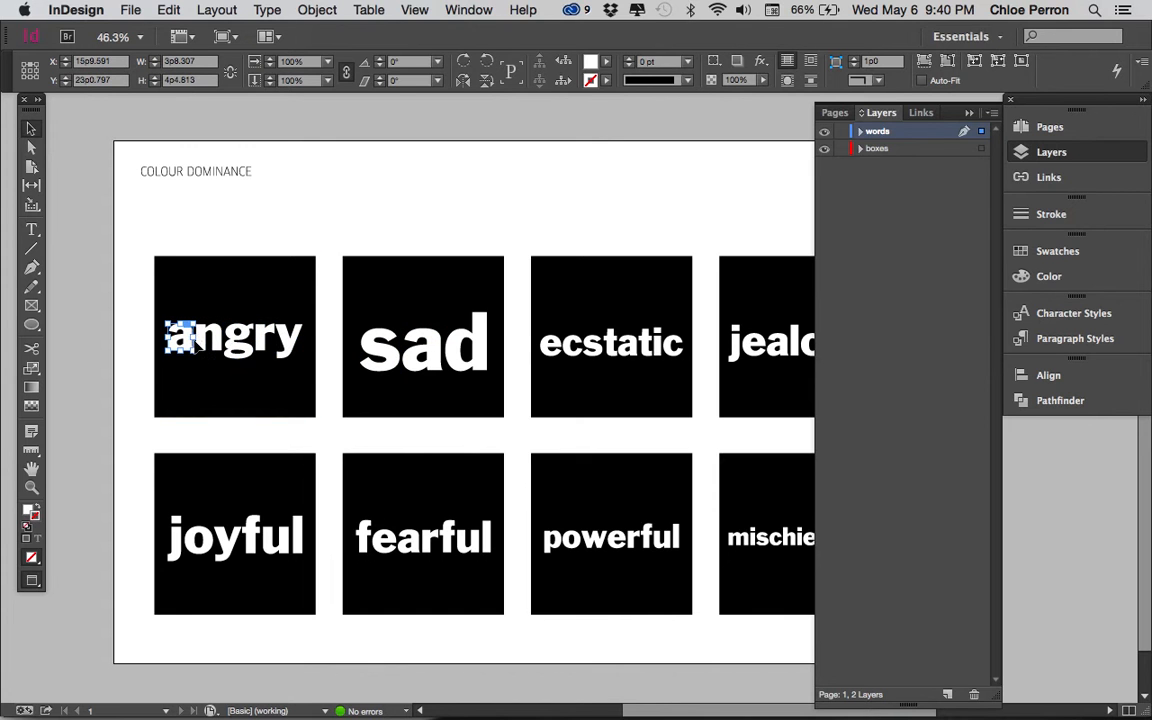
left_click(207, 338)
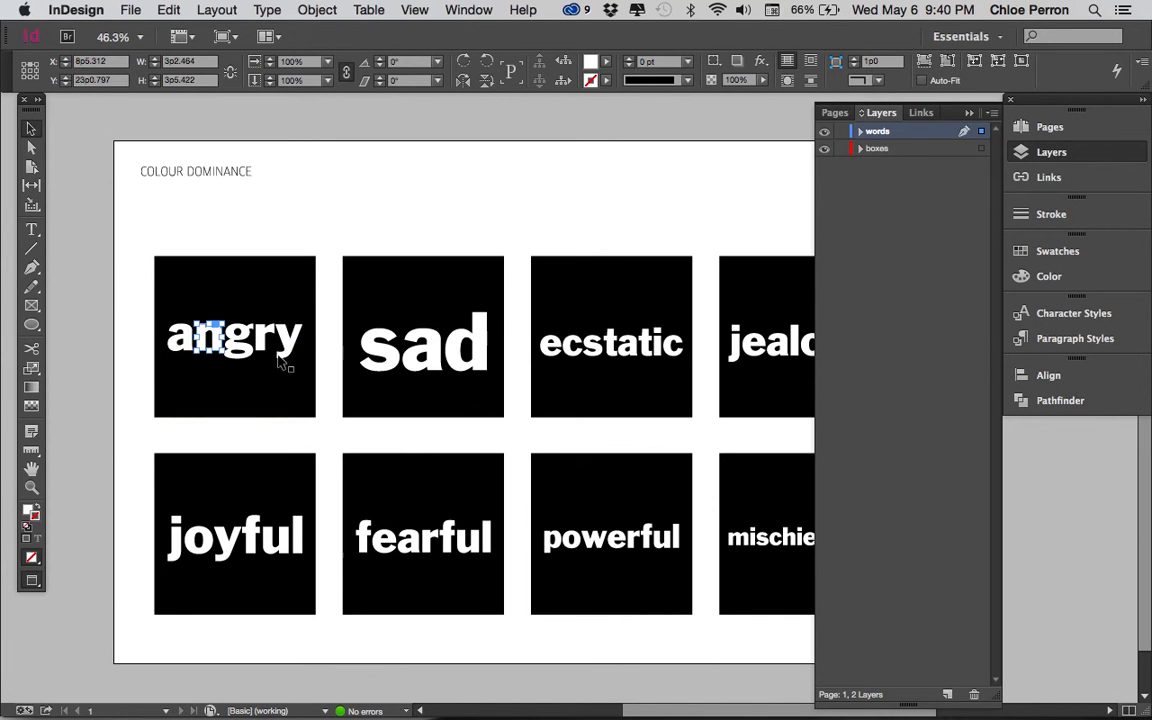
left_click(572, 342)
scroll(546, 375, "right", 5)
scroll(546, 375, "down", 2)
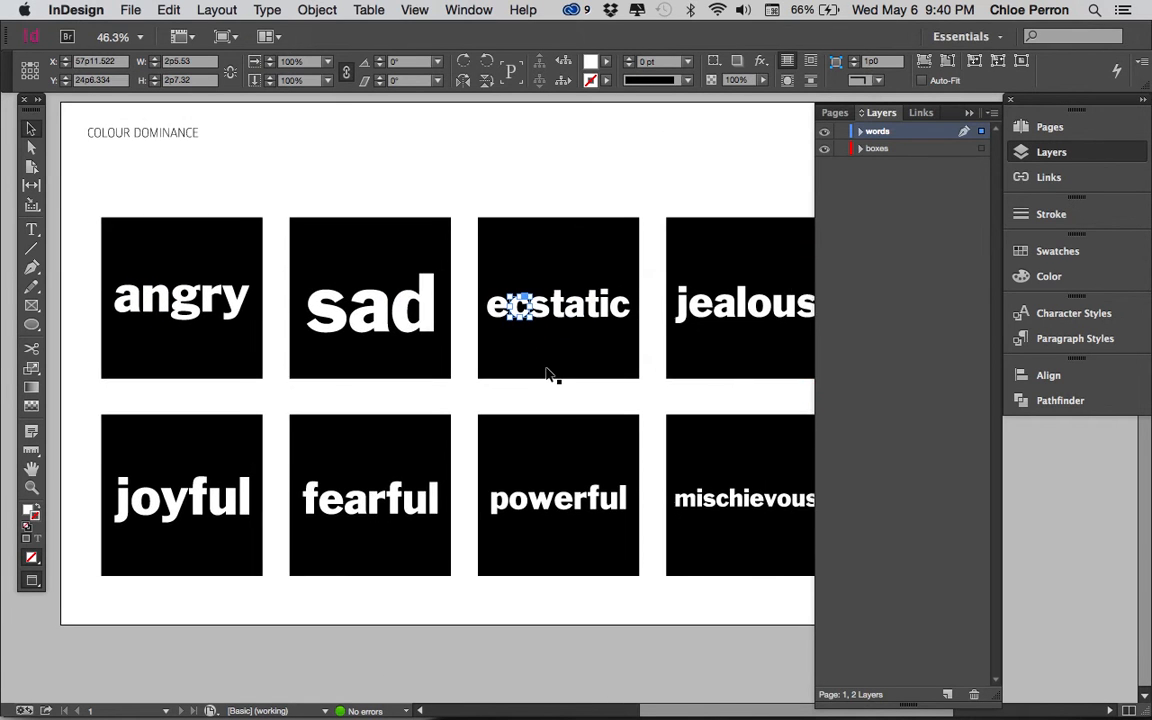
Step: Examine the objects contained in the boxes and words layers and select matching squares and a letter on the page
left_click(893, 150)
left_click(861, 149)
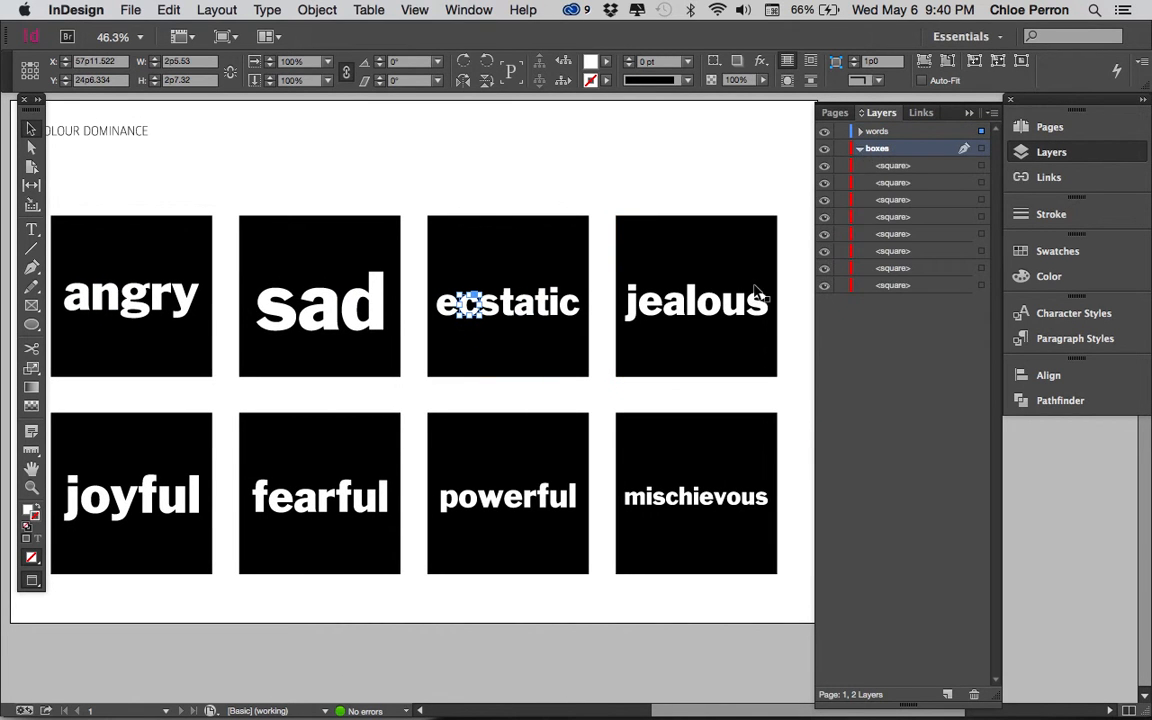
left_click(708, 231)
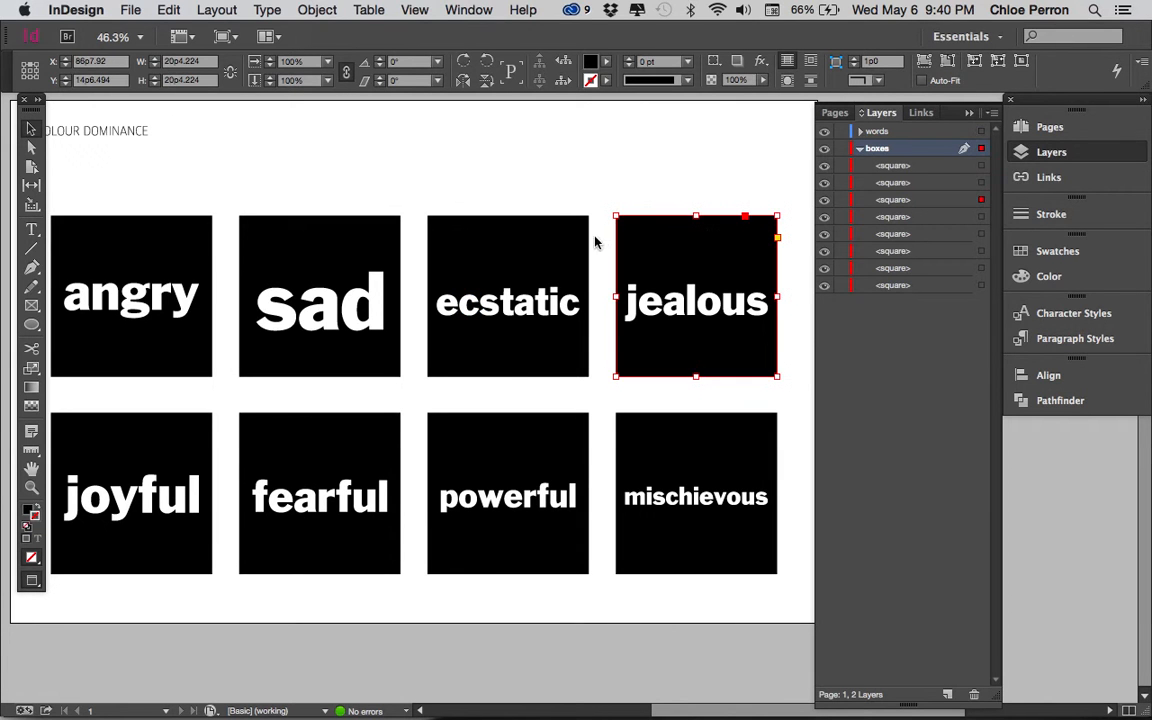
left_click(480, 236)
left_click(363, 265)
left_click(858, 149)
left_click(860, 131)
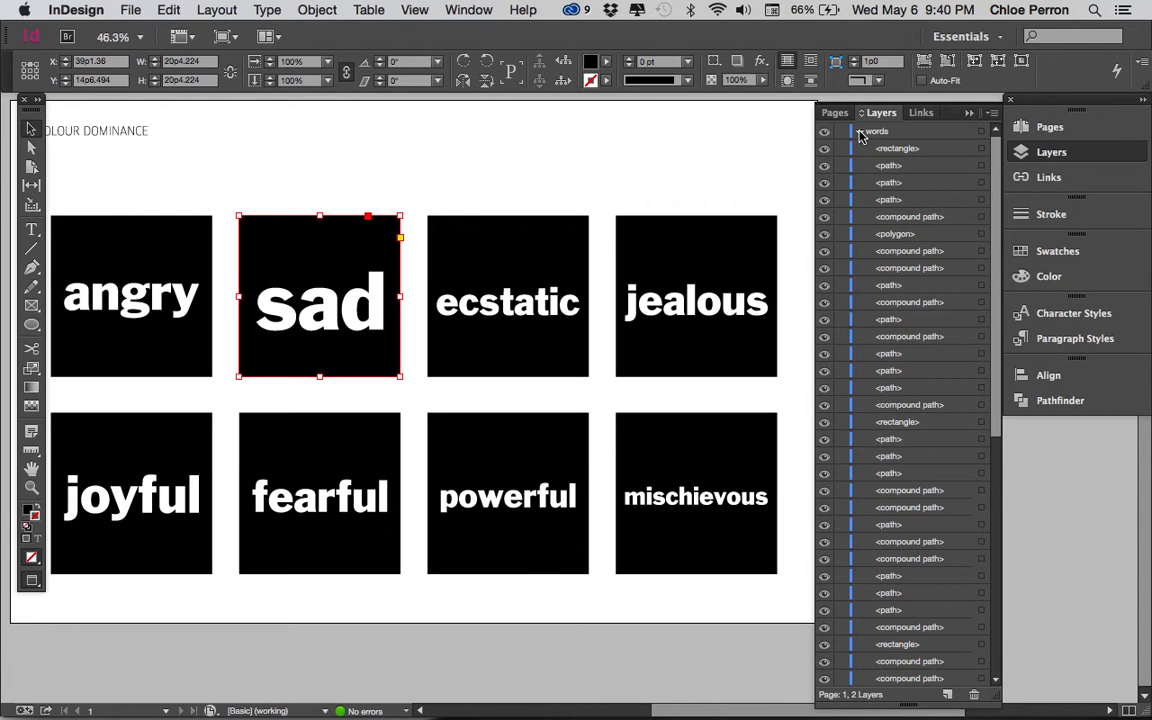
left_click(860, 131)
left_click(710, 305)
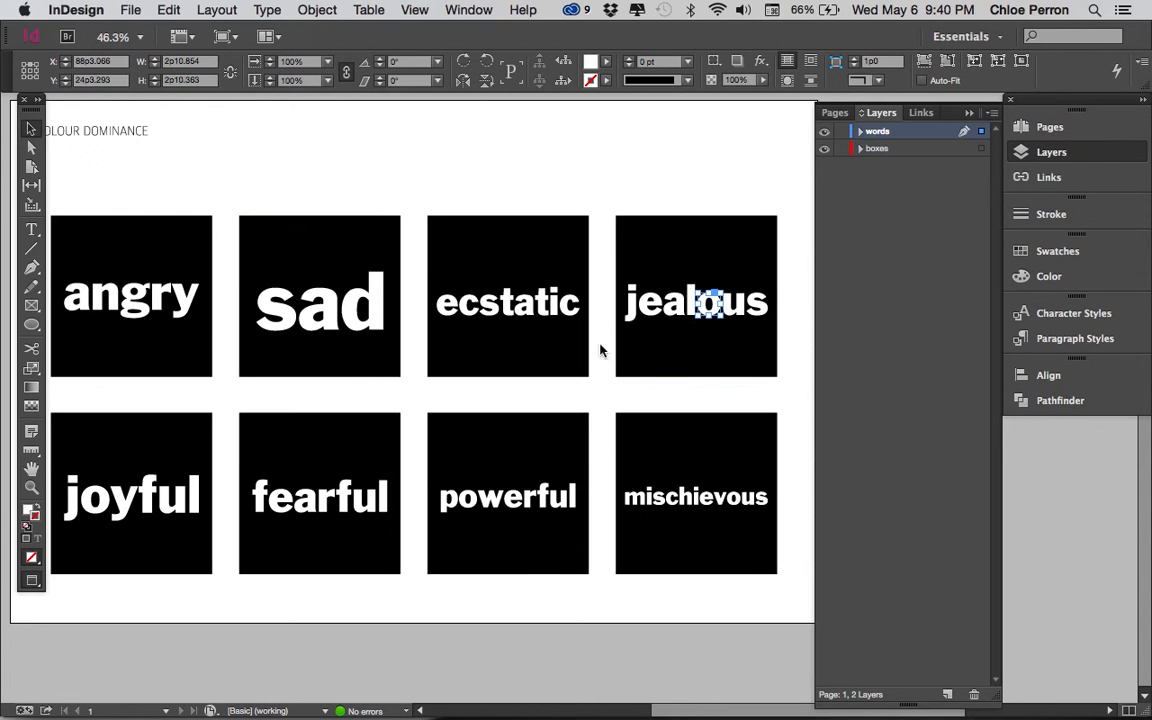
scroll(591, 358, "left", 3)
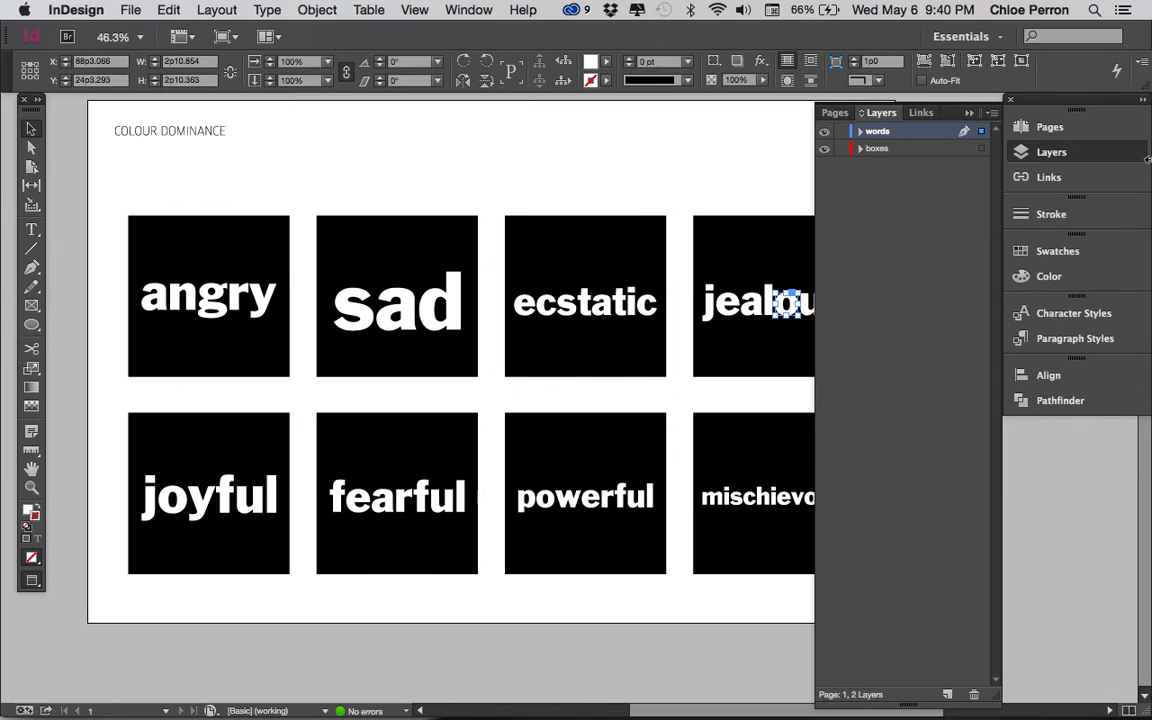
Step: Check the template's Color controls and Swatches, and read the Word Dominance instructions in the other open document
left_click(1079, 284)
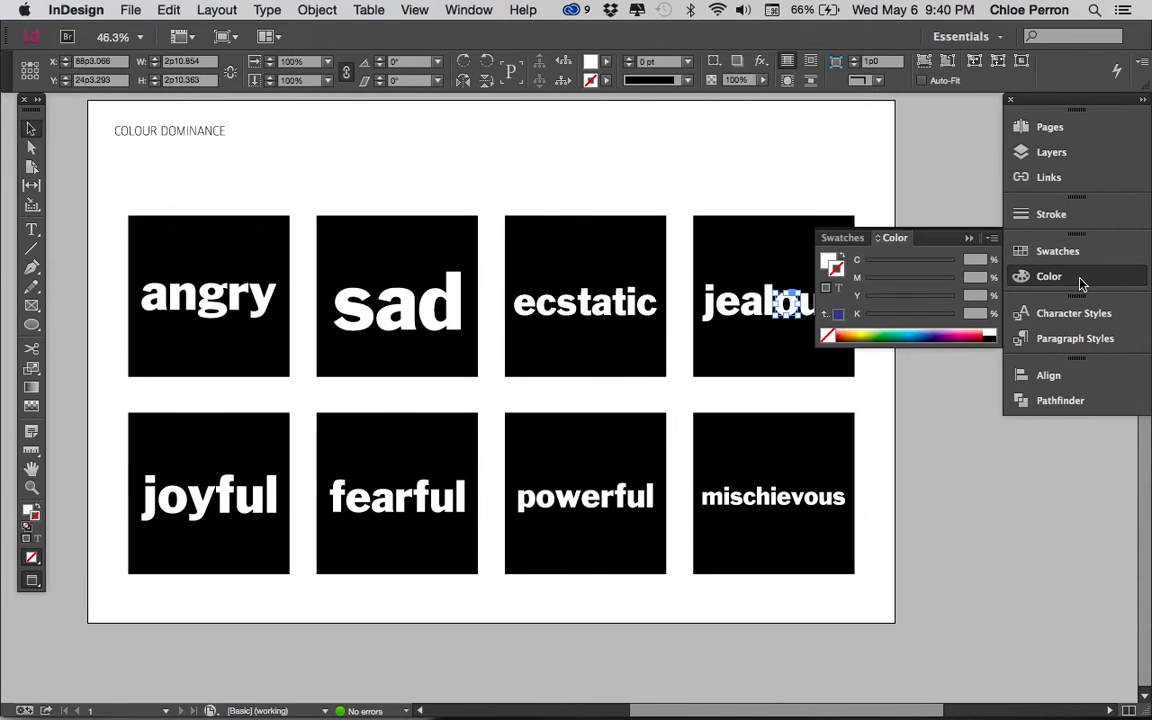
left_click(1077, 249)
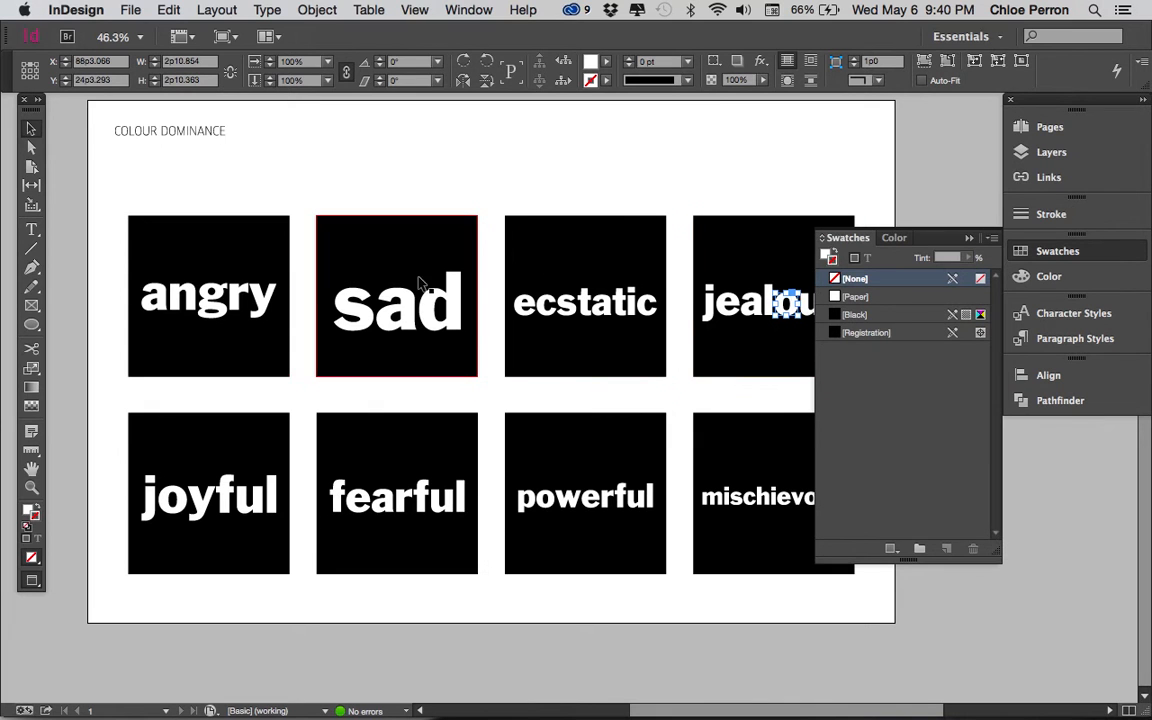
key("super+Tab")
key("super+shift+Tab")
key("super+grave")
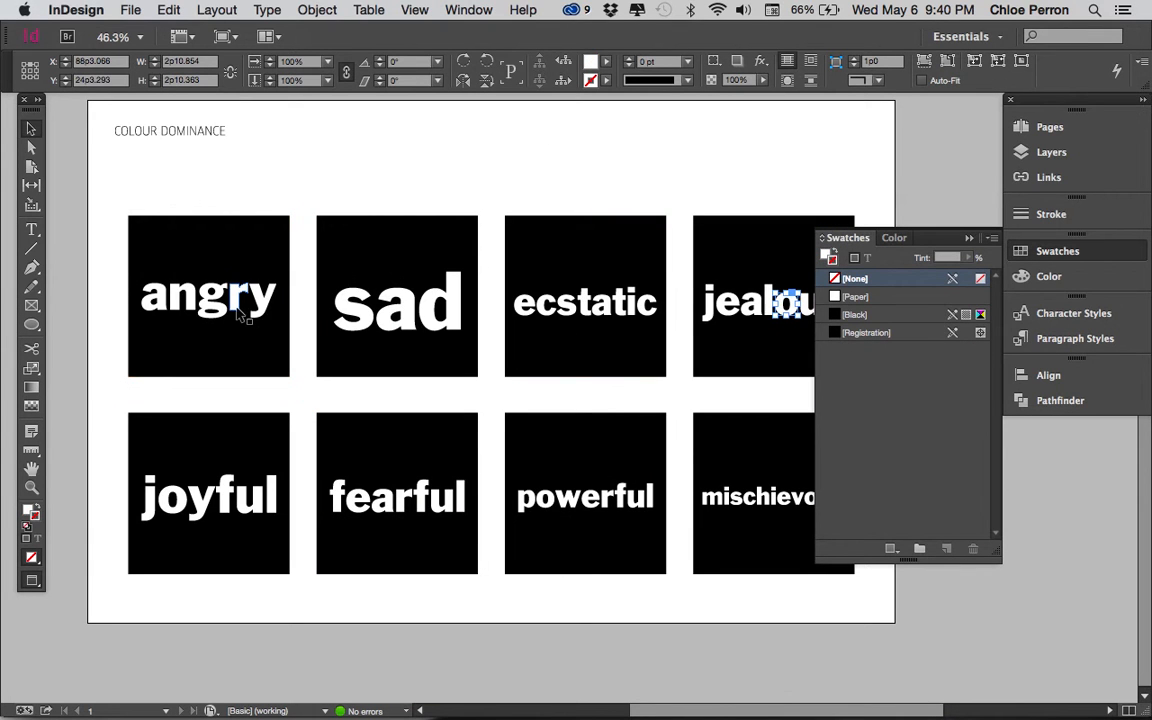
Step: Return to the Colour Dominance template and inspect the letters and background square of the word angry
left_click(239, 305)
left_click(260, 302)
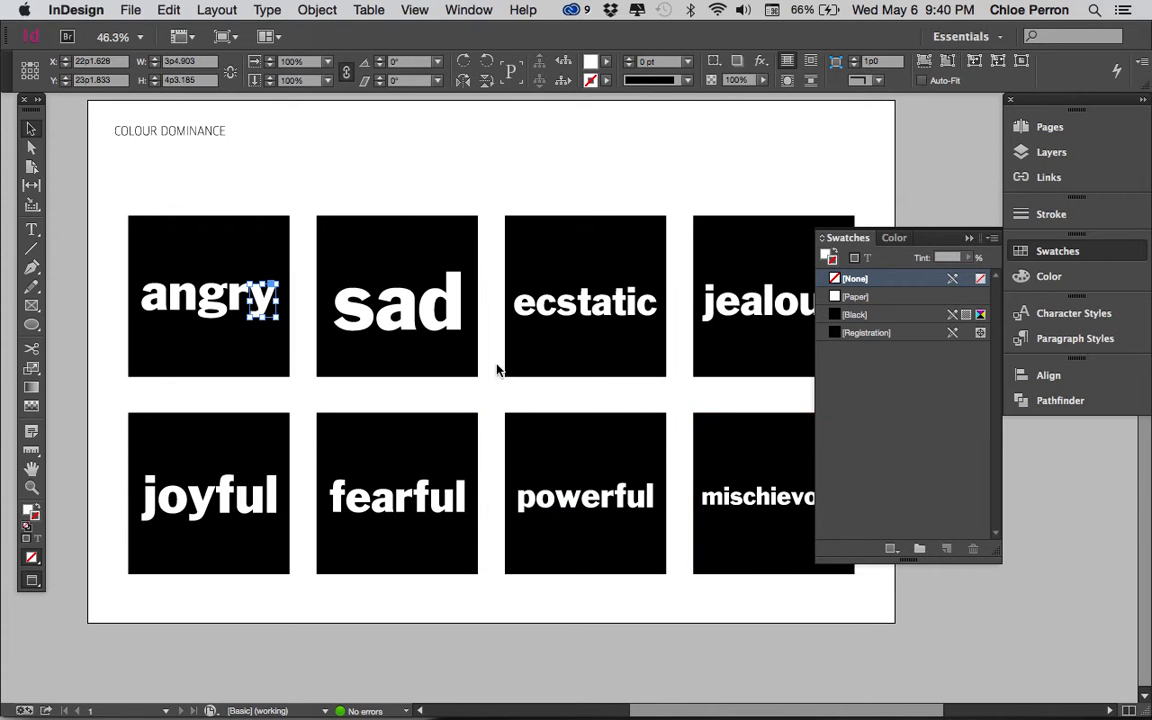
left_click(205, 300)
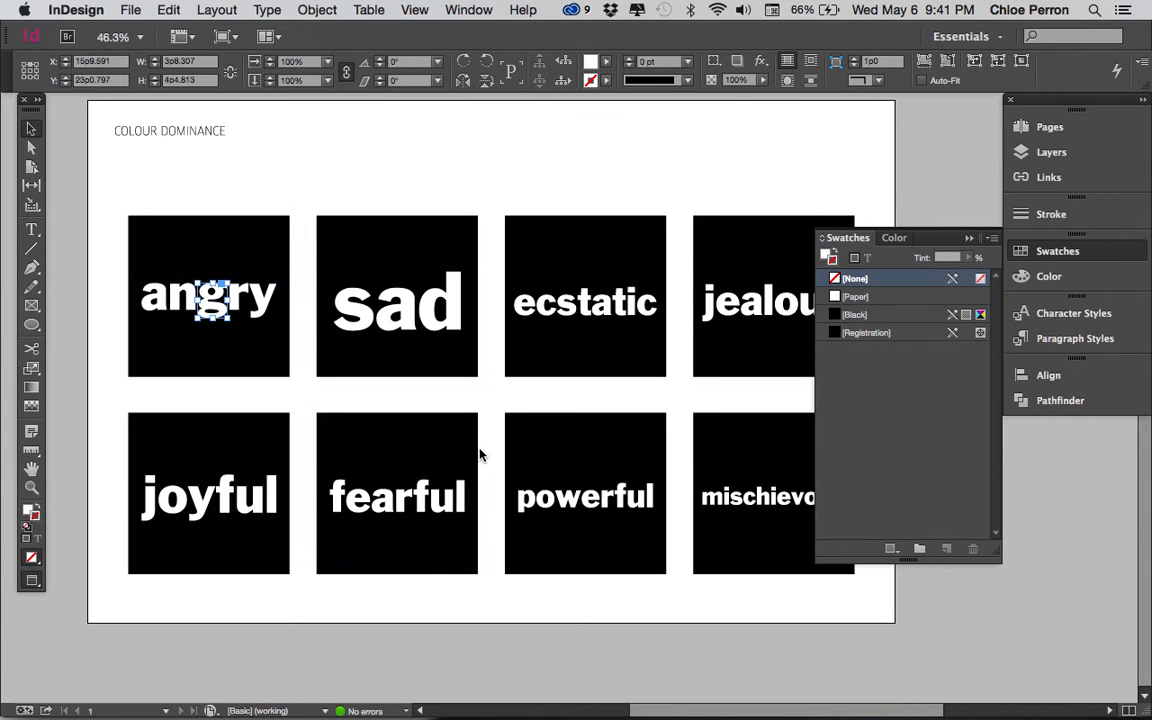
left_click(287, 272)
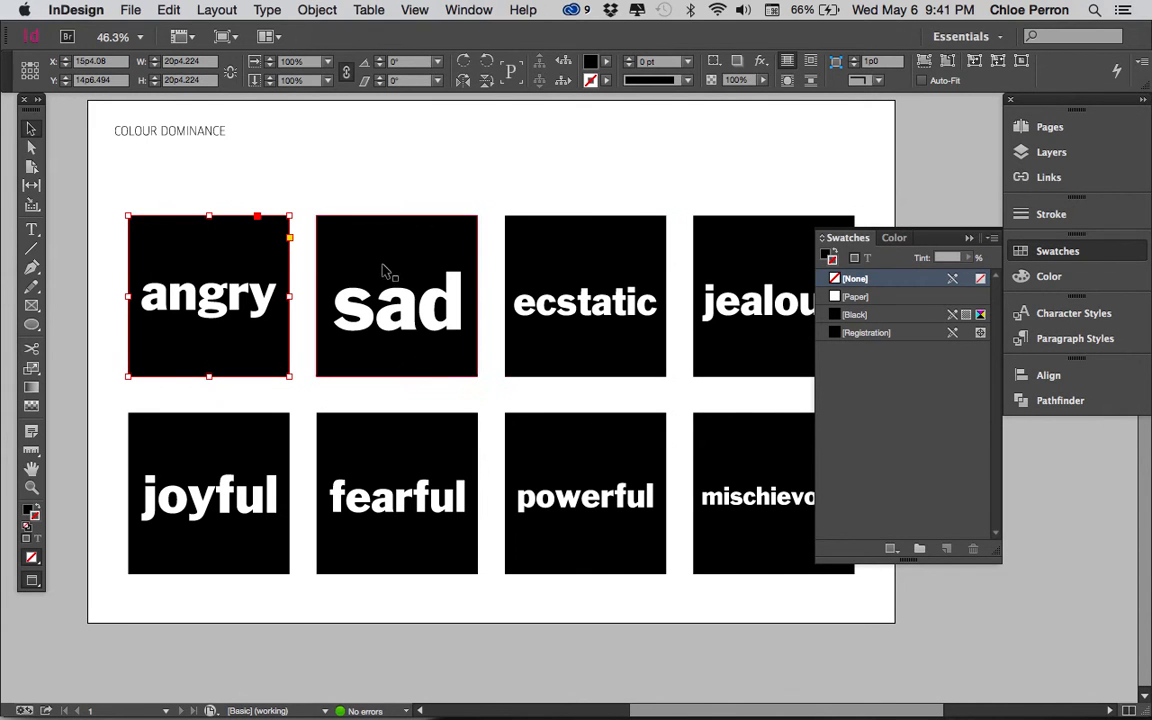
double_click(258, 296)
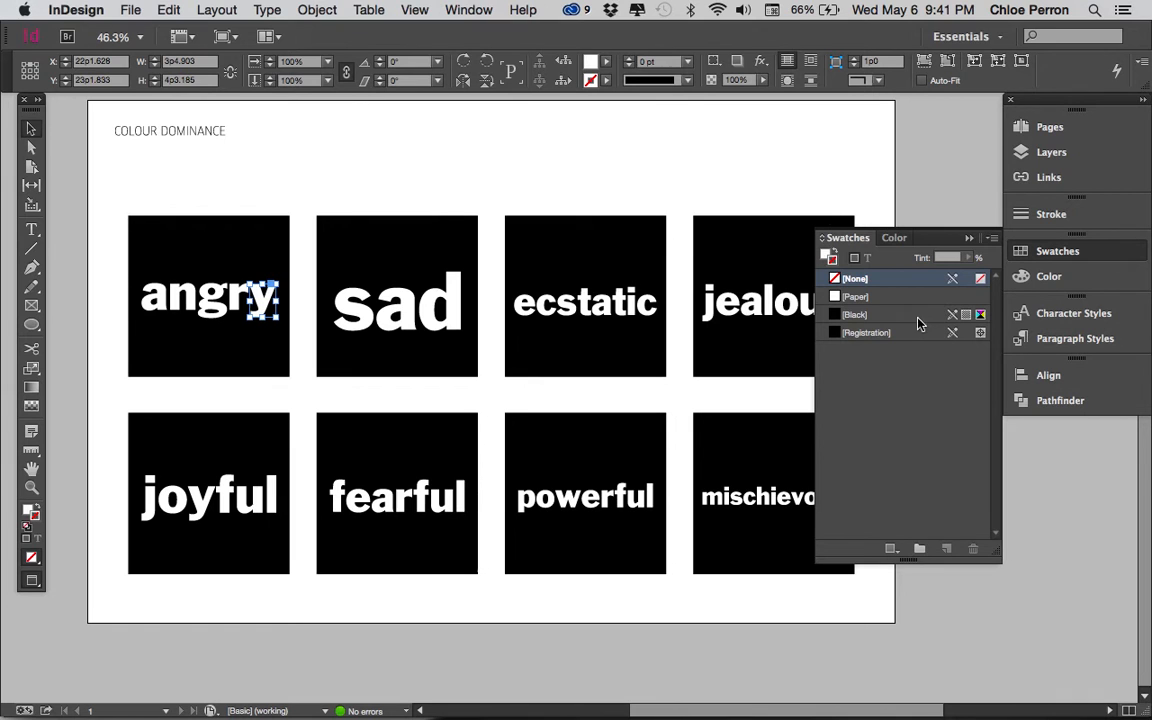
Step: Try a light blue stroke of C=50, M=0, Y=6, K=0 on the angry square and remove it again
left_click(256, 232)
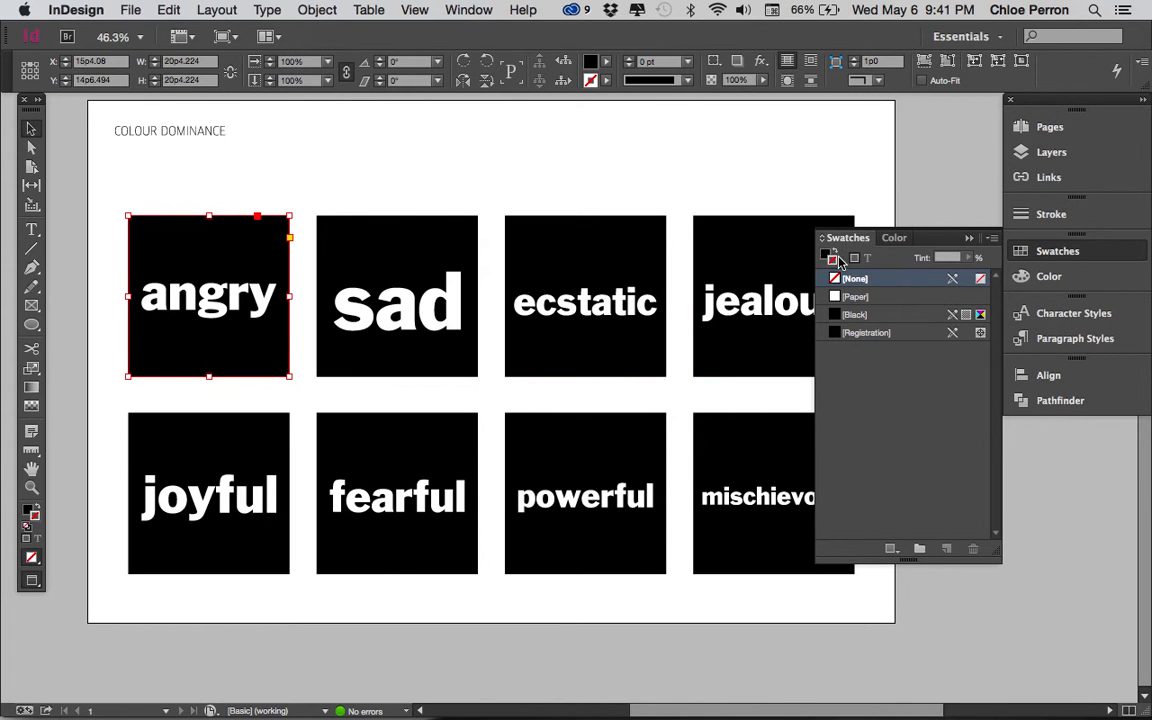
left_click(891, 240)
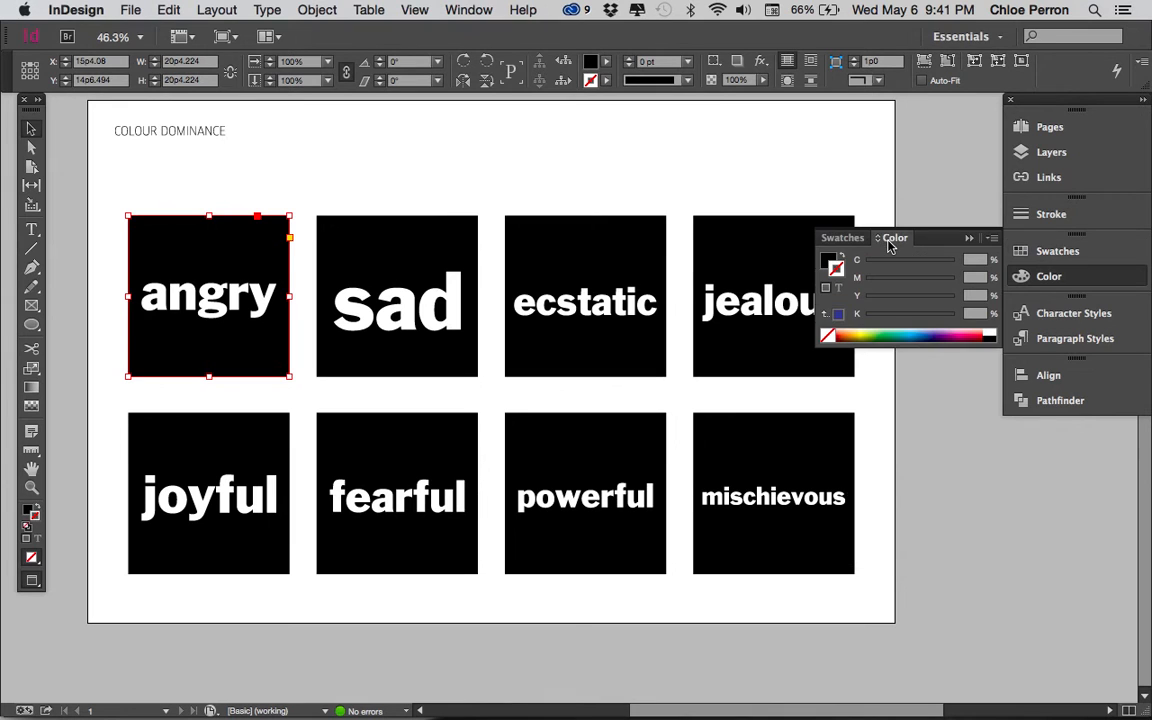
left_click(831, 264)
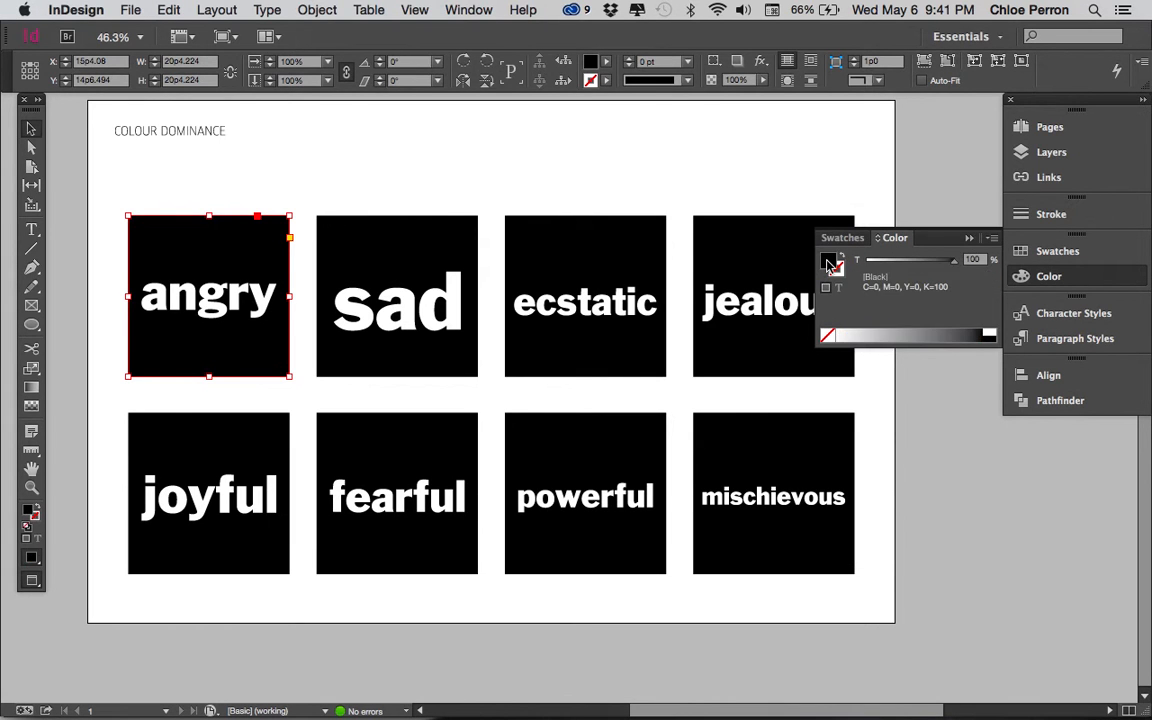
left_click(839, 277)
left_click(905, 331)
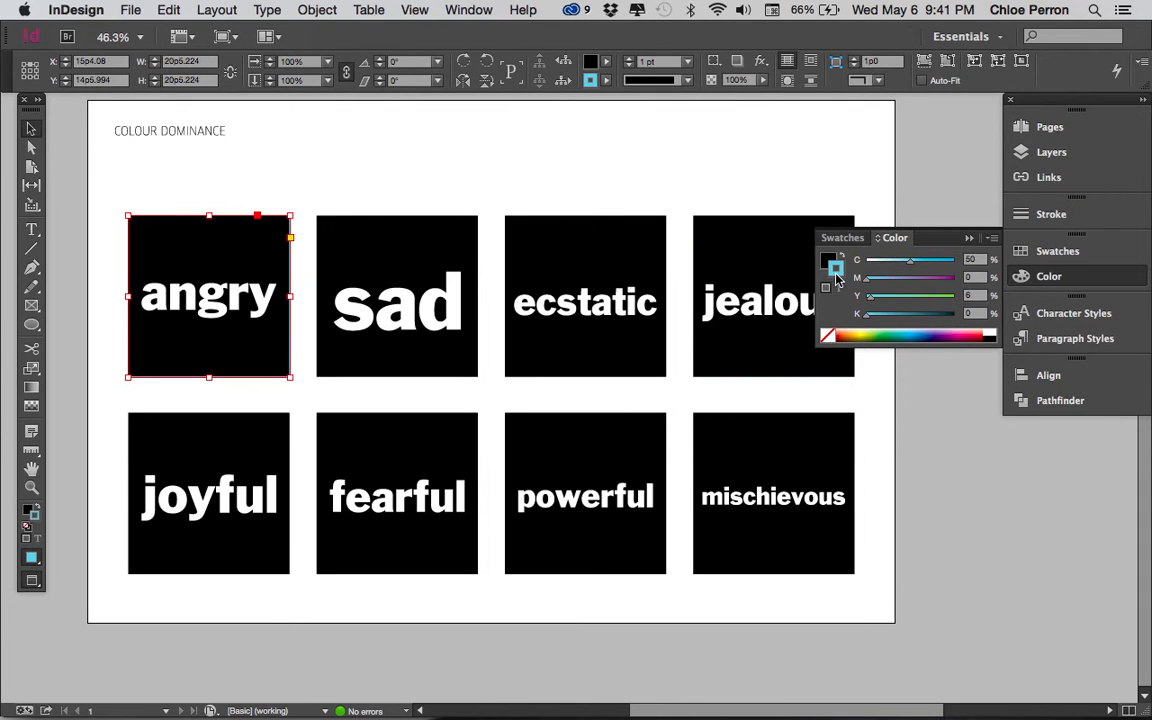
left_click(827, 338)
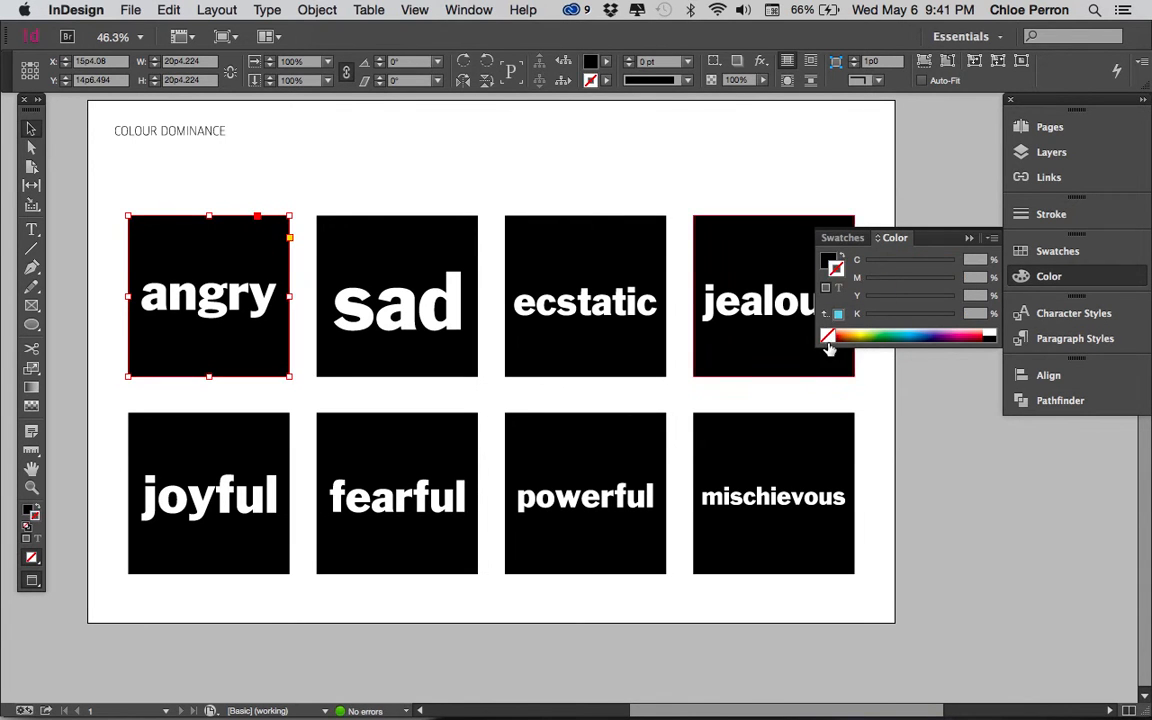
Step: Fill the angry square with the last-used light blue by swapping fill and stroke, and set its stroke to None
left_click(838, 314)
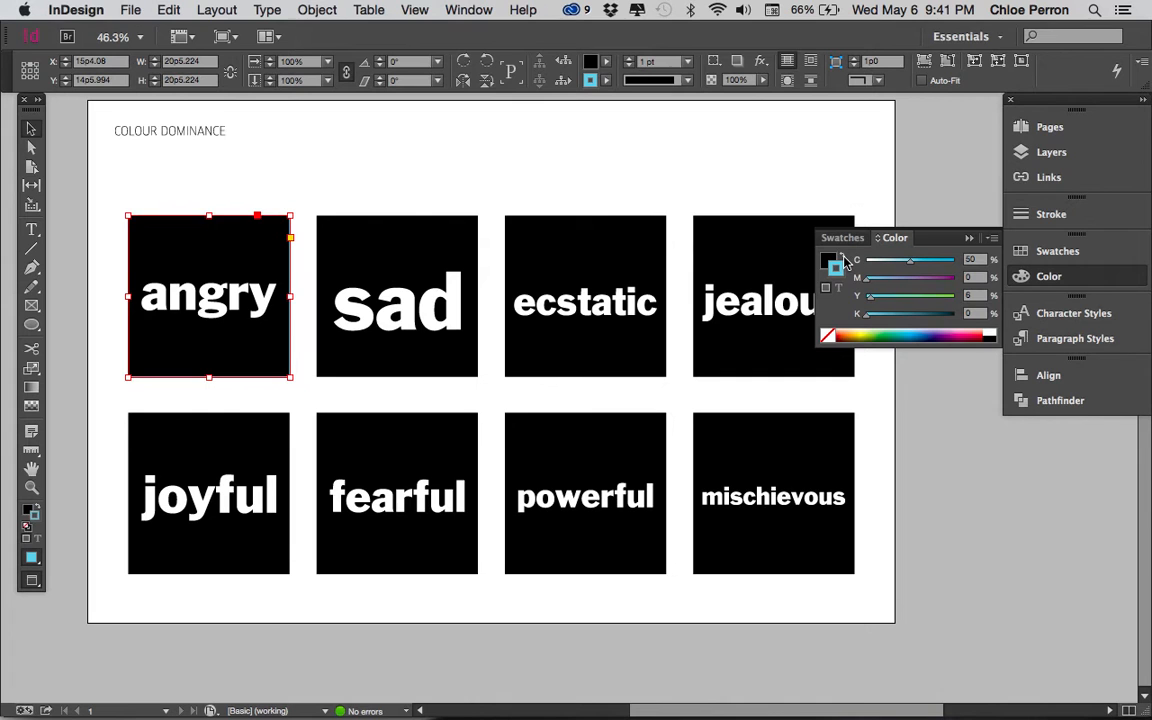
left_click(844, 257)
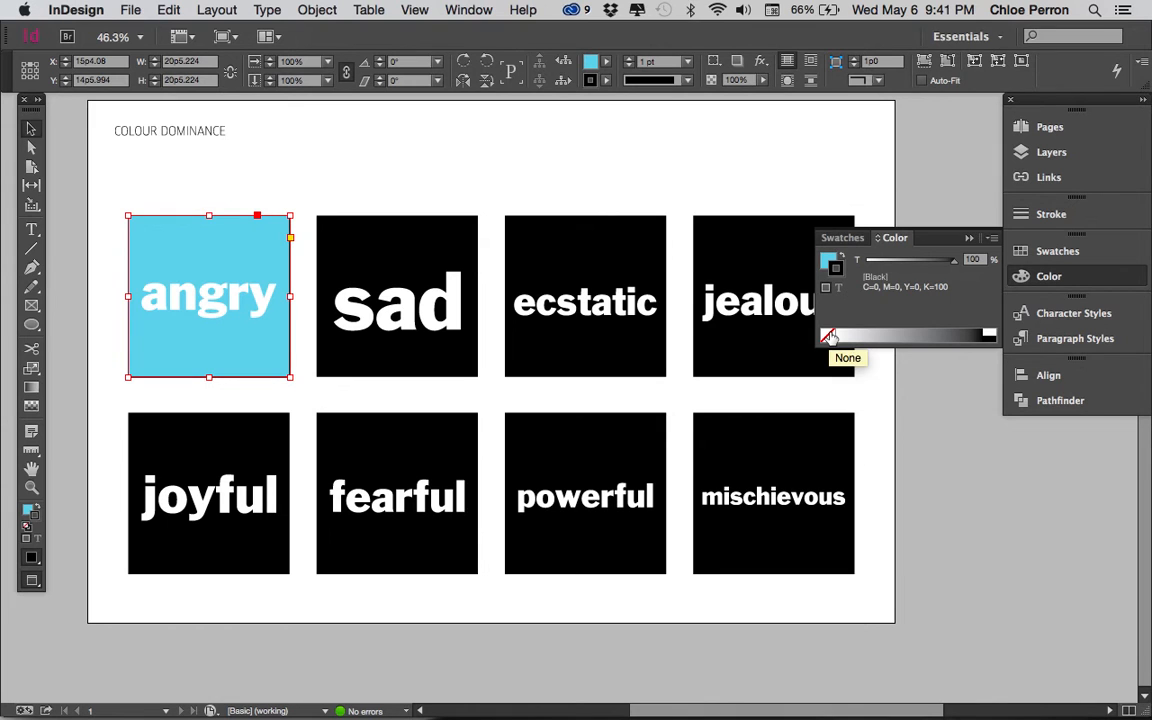
left_click(986, 336)
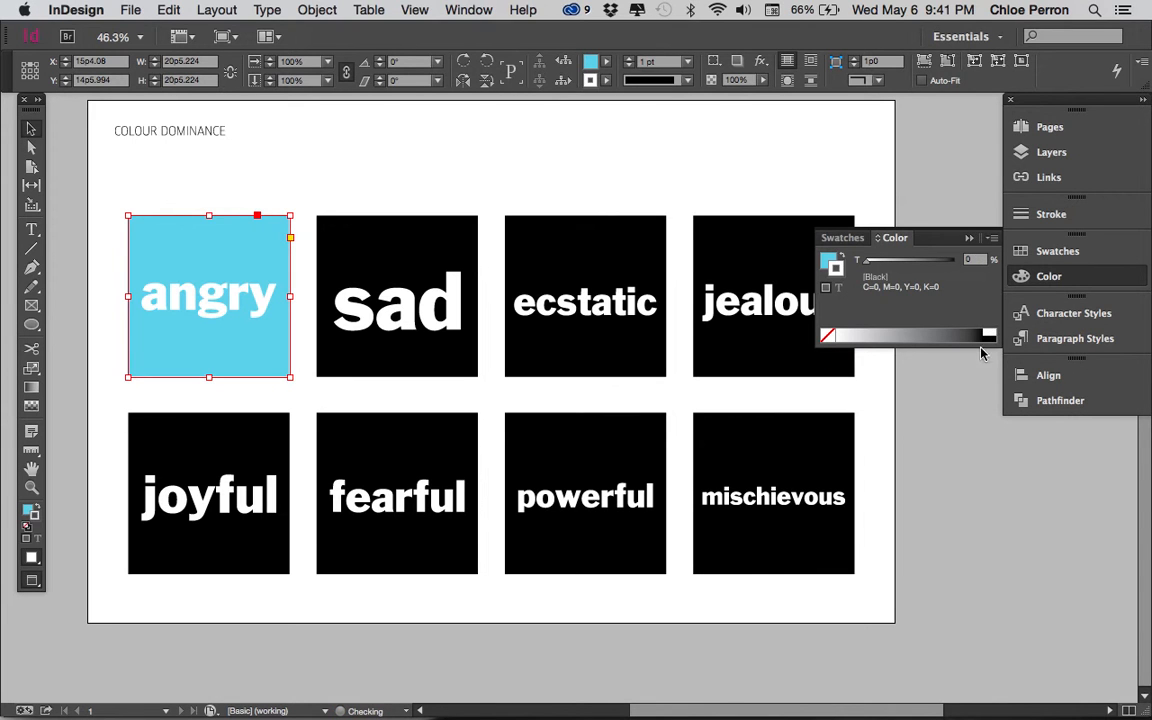
left_click(988, 339)
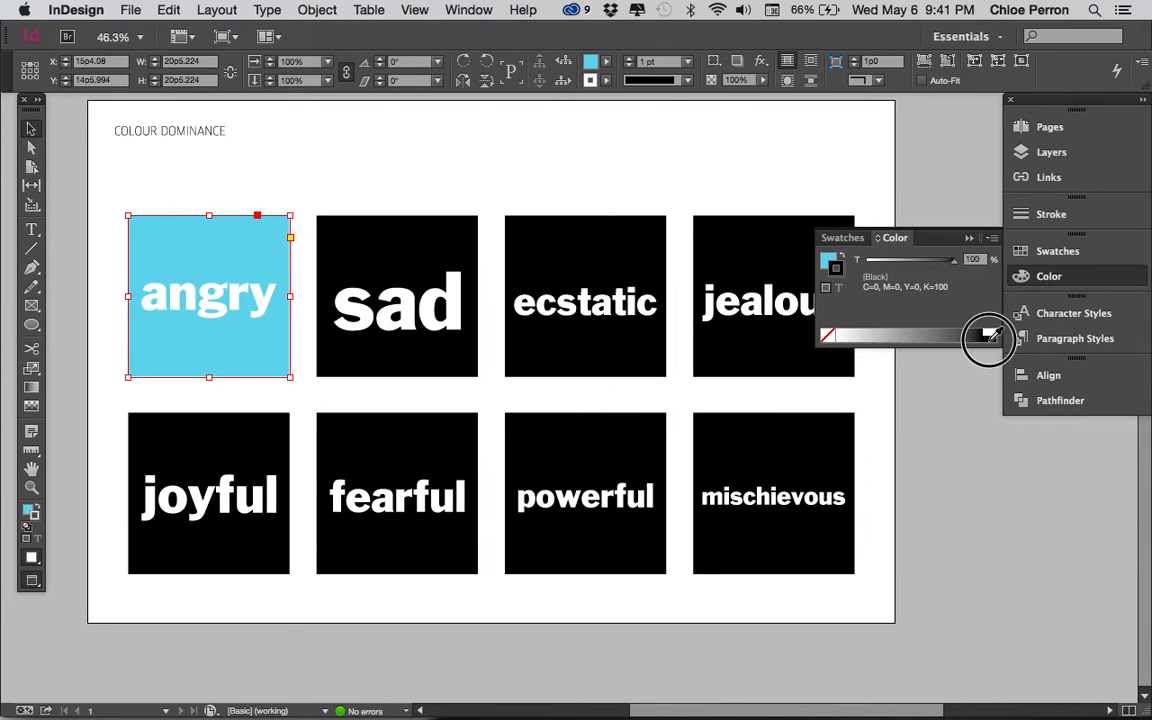
left_click(828, 338)
left_click(831, 262)
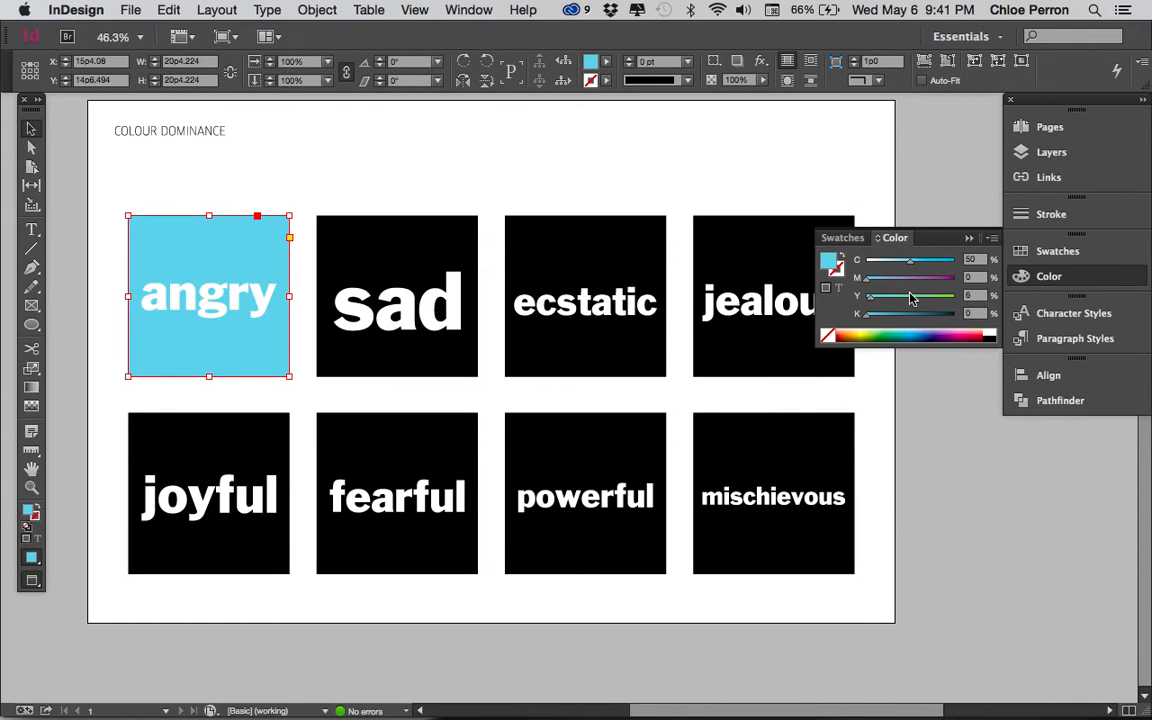
Step: Keep the colour mode on CMYK and set the angry square's fill to dark red with C=0, M=100, Y=82, K=81
left_click(993, 238)
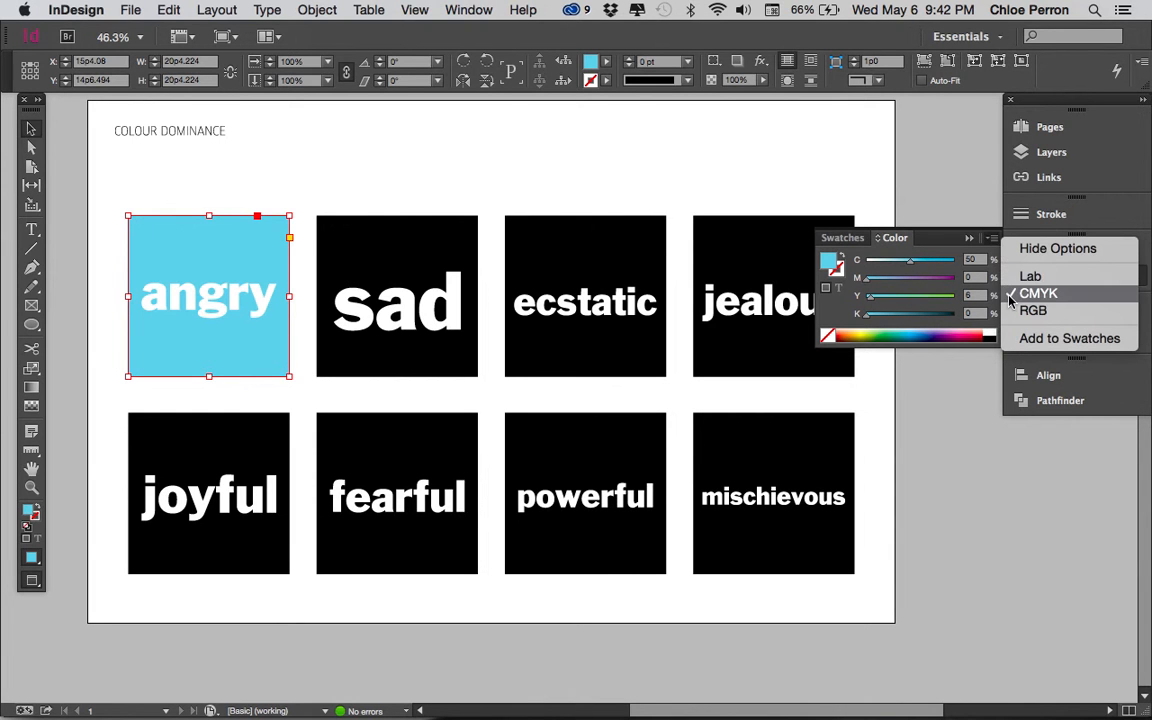
left_click(980, 243)
left_click(993, 241)
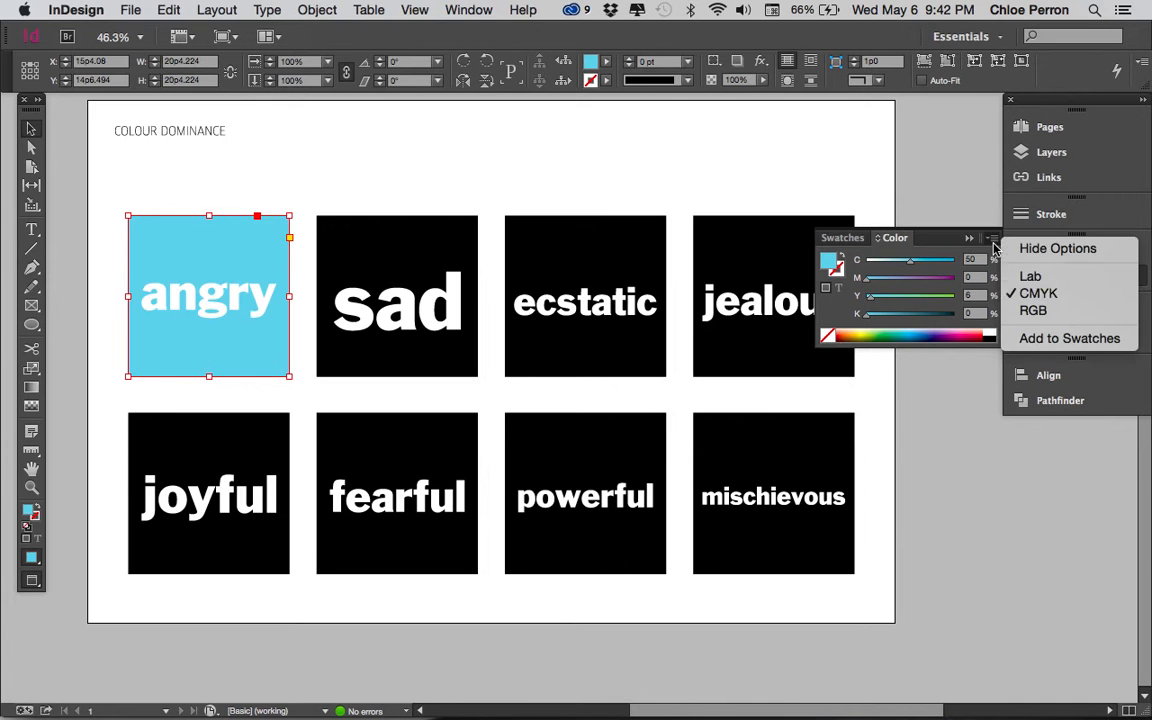
left_click(996, 240)
left_click(996, 240)
left_click(1010, 293)
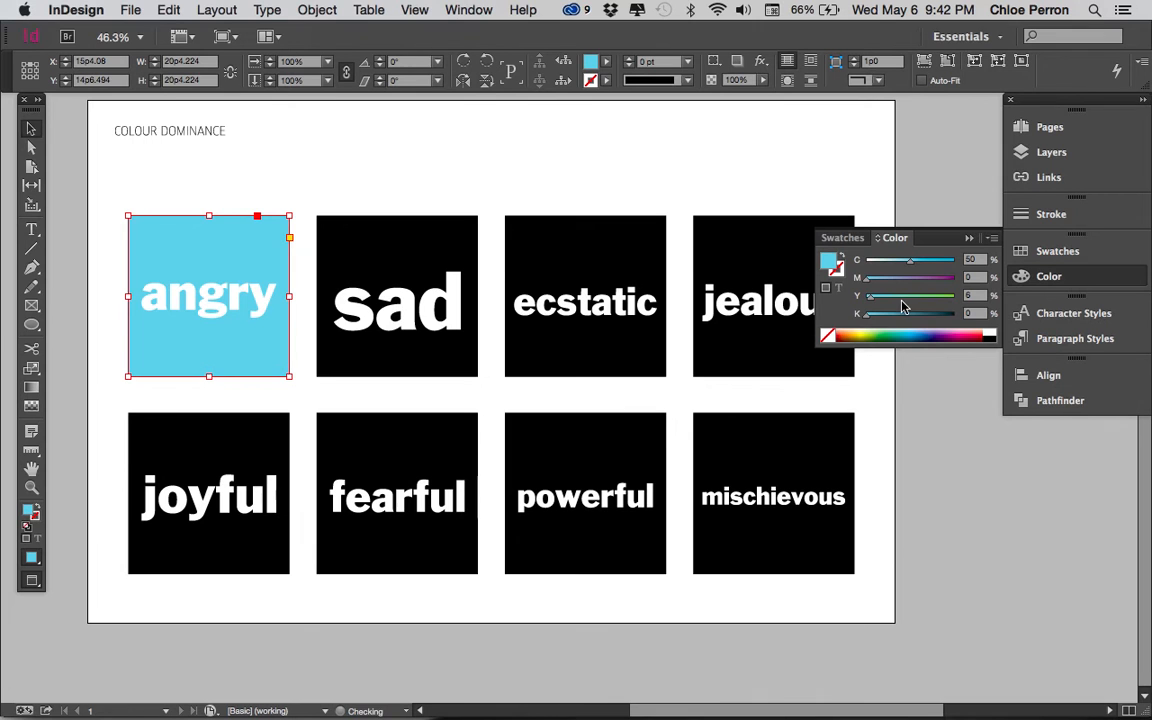
left_click(987, 331)
left_click_drag(870, 314, 938, 318)
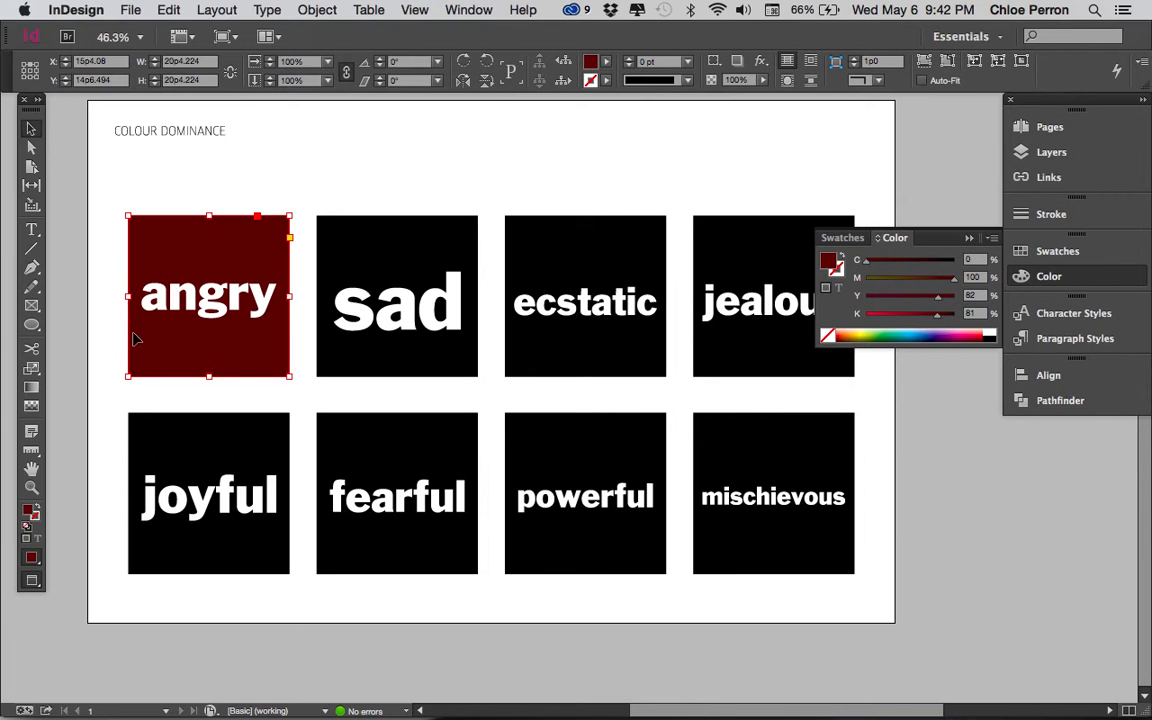
Step: Select all letters of the word angry together, switch their fill to CMYK and set it to near-black with K=97
double_click(159, 300)
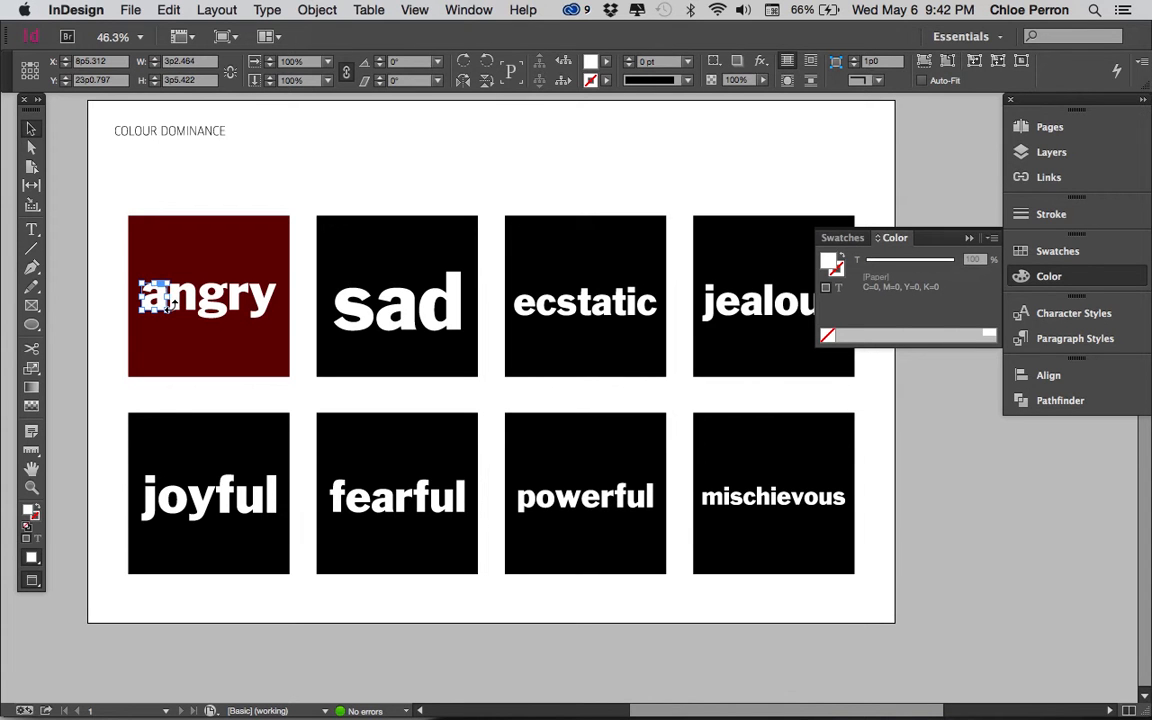
left_click(190, 302, "shift")
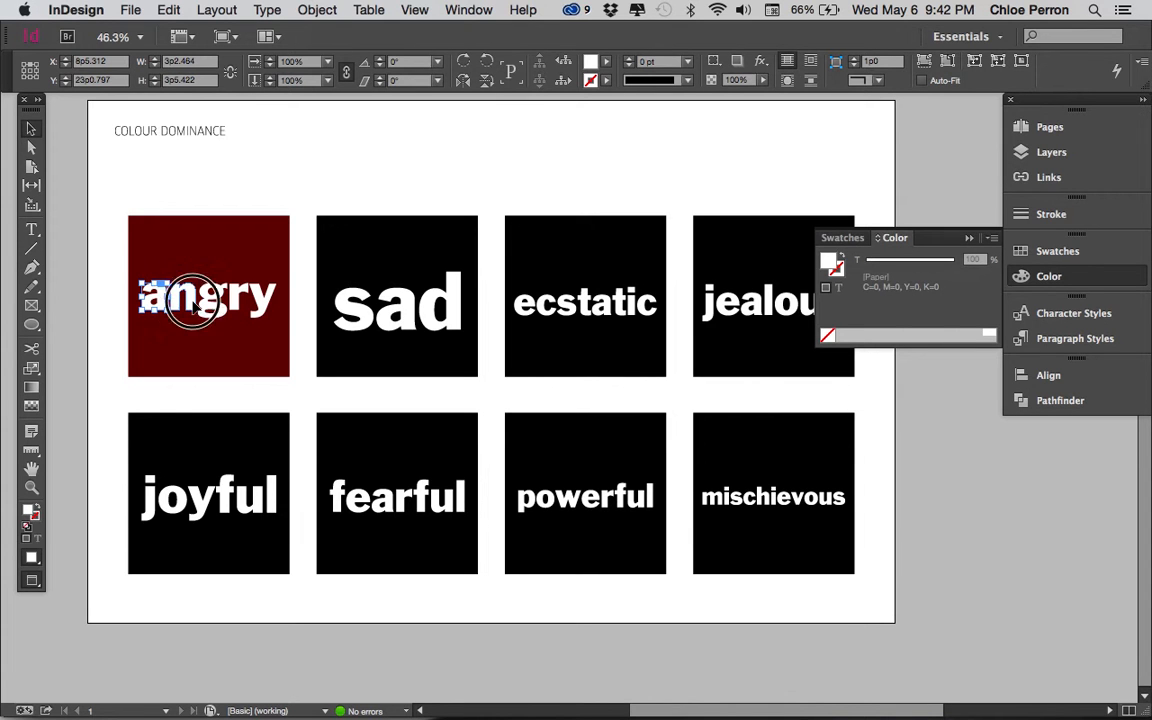
left_click(213, 305, "shift")
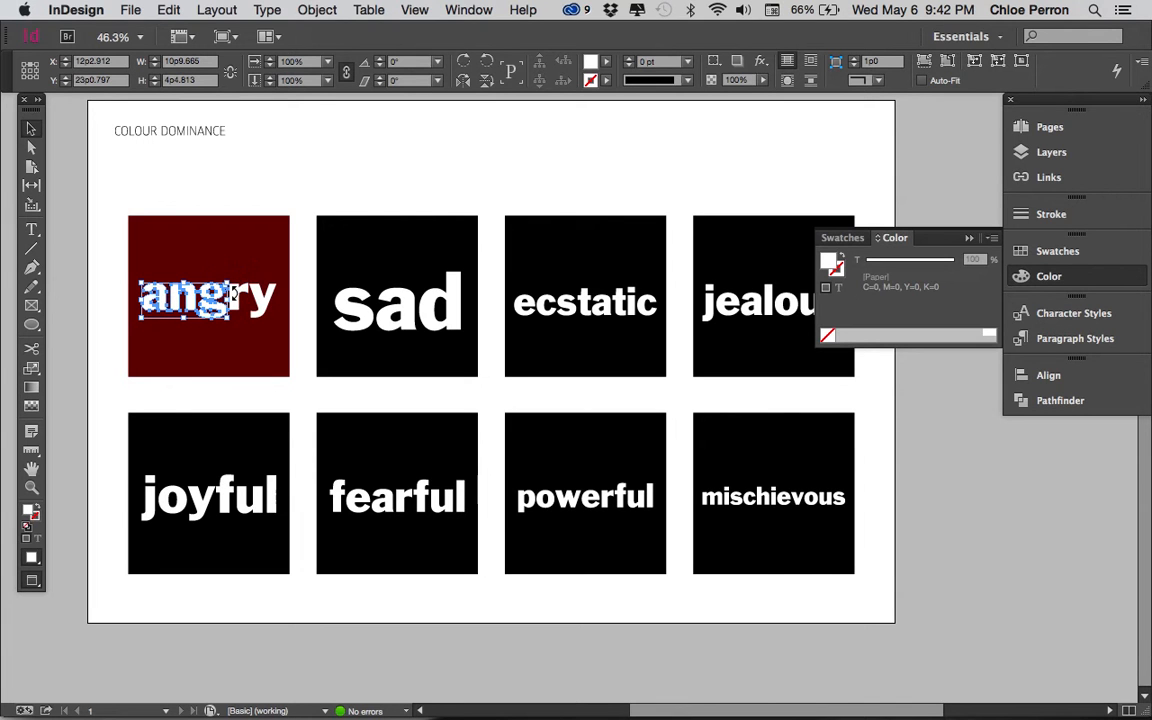
left_click(238, 305, "shift")
left_click(268, 305, "shift")
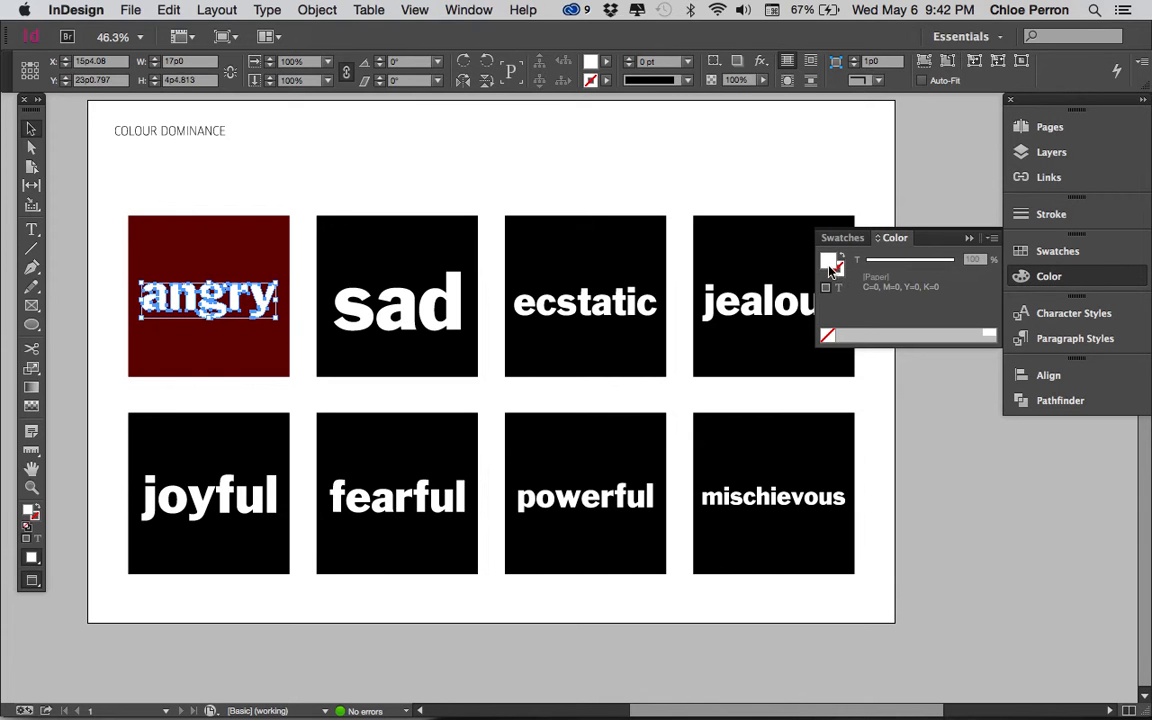
left_click(993, 240)
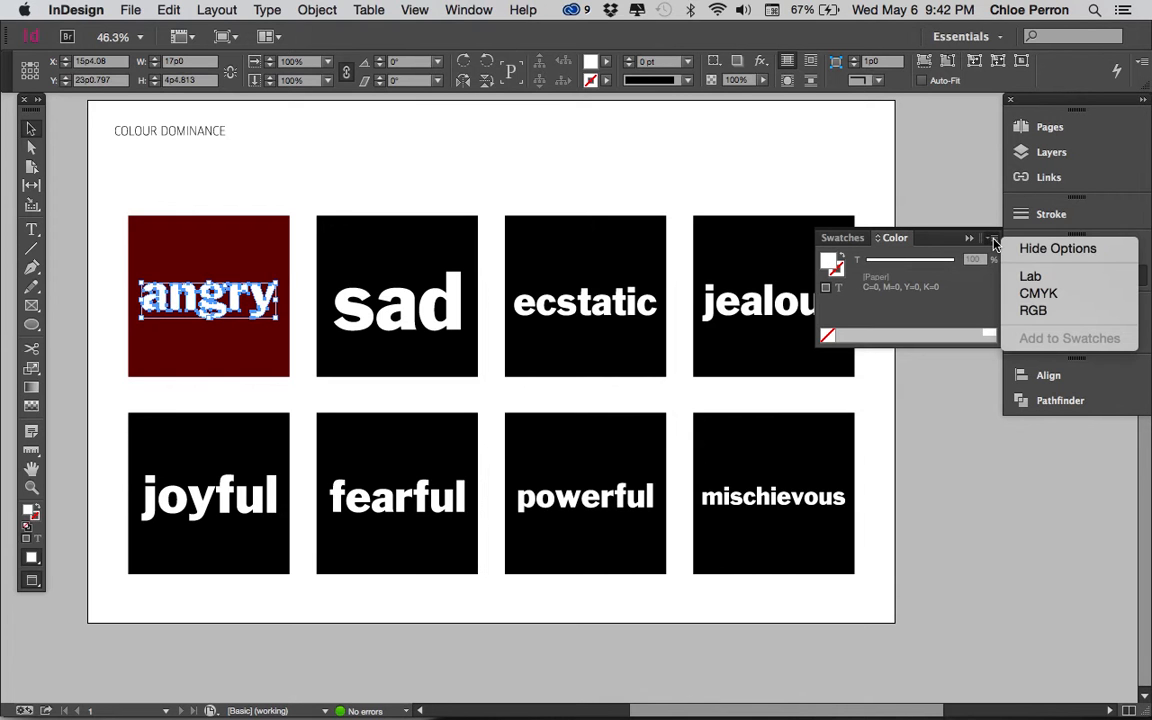
left_click(1030, 293)
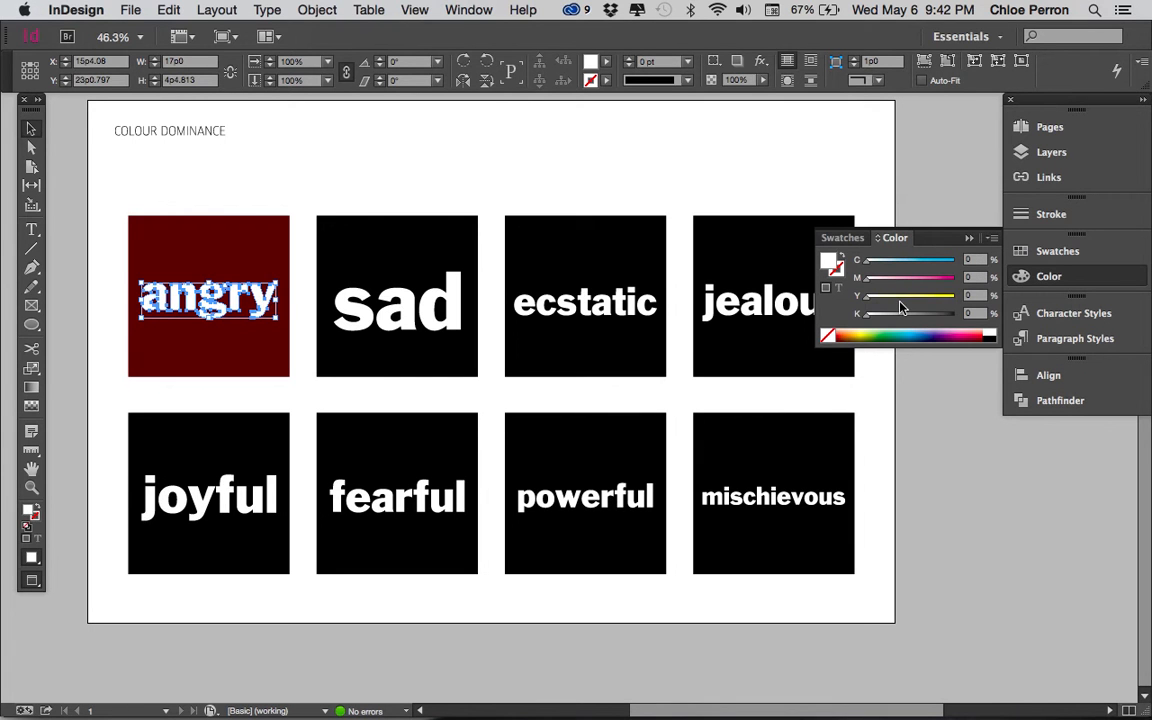
left_click(949, 318)
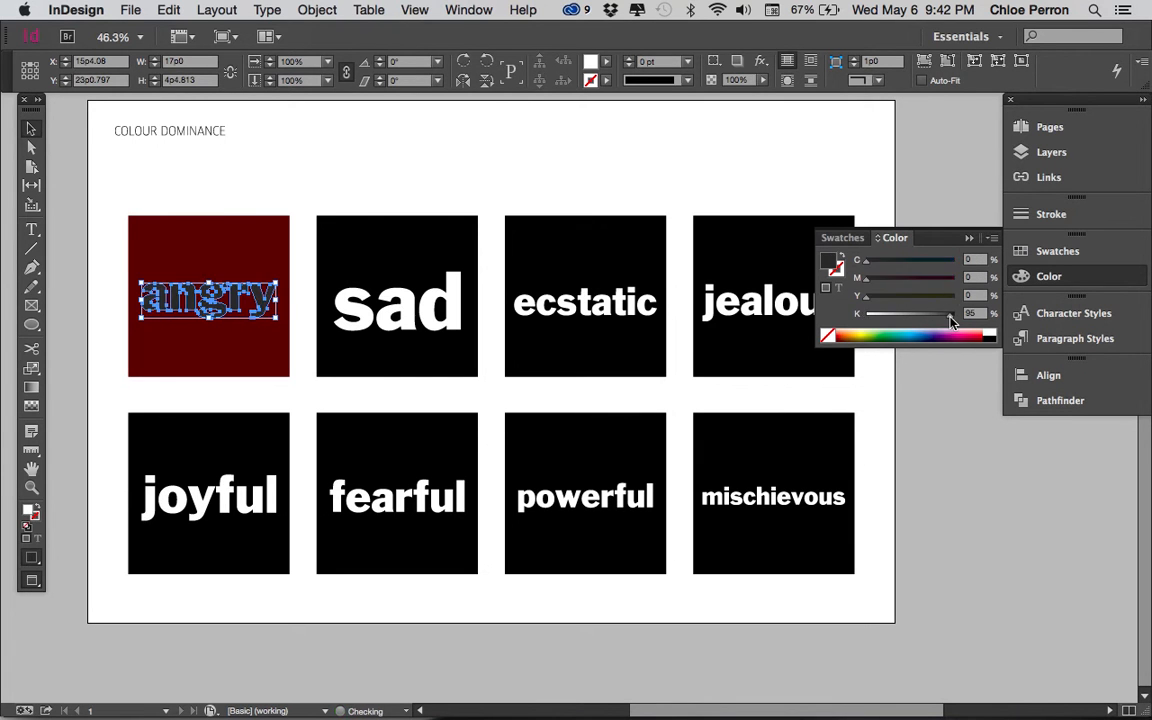
left_click(264, 203)
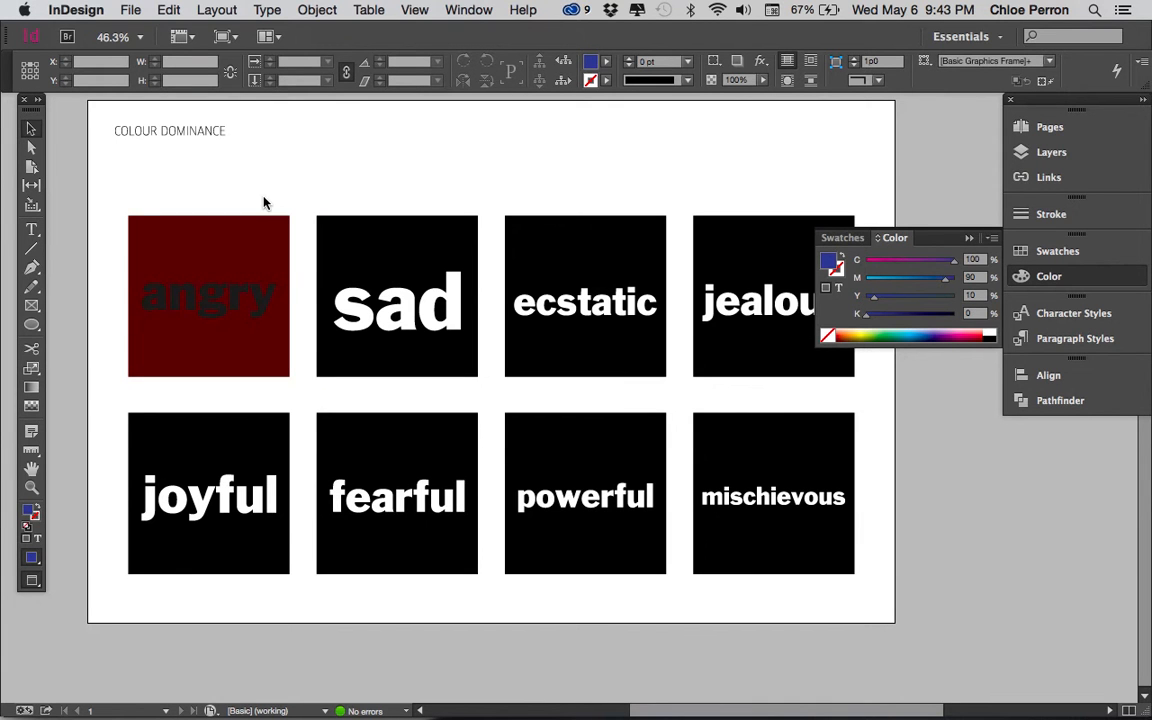
Step: Reselect the letters of angry without the square and fill them with dark magenta, C=0, M=100, Y=15, K=74
left_click(212, 297)
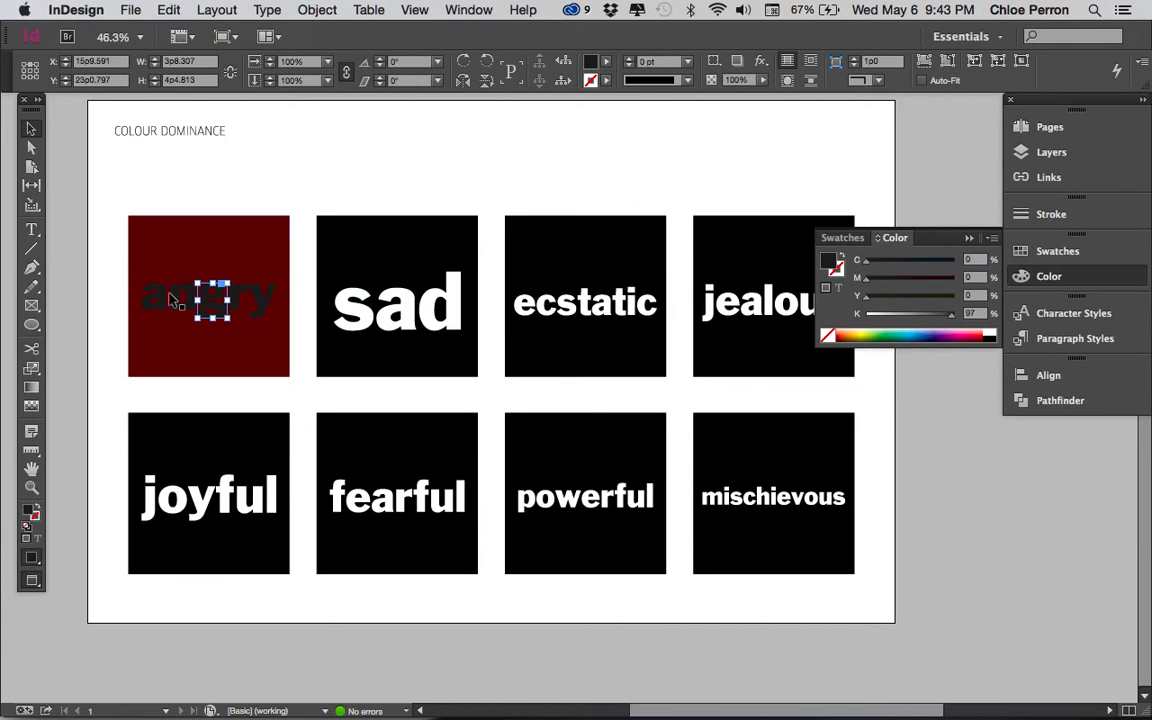
left_click_drag(113, 270, 284, 360)
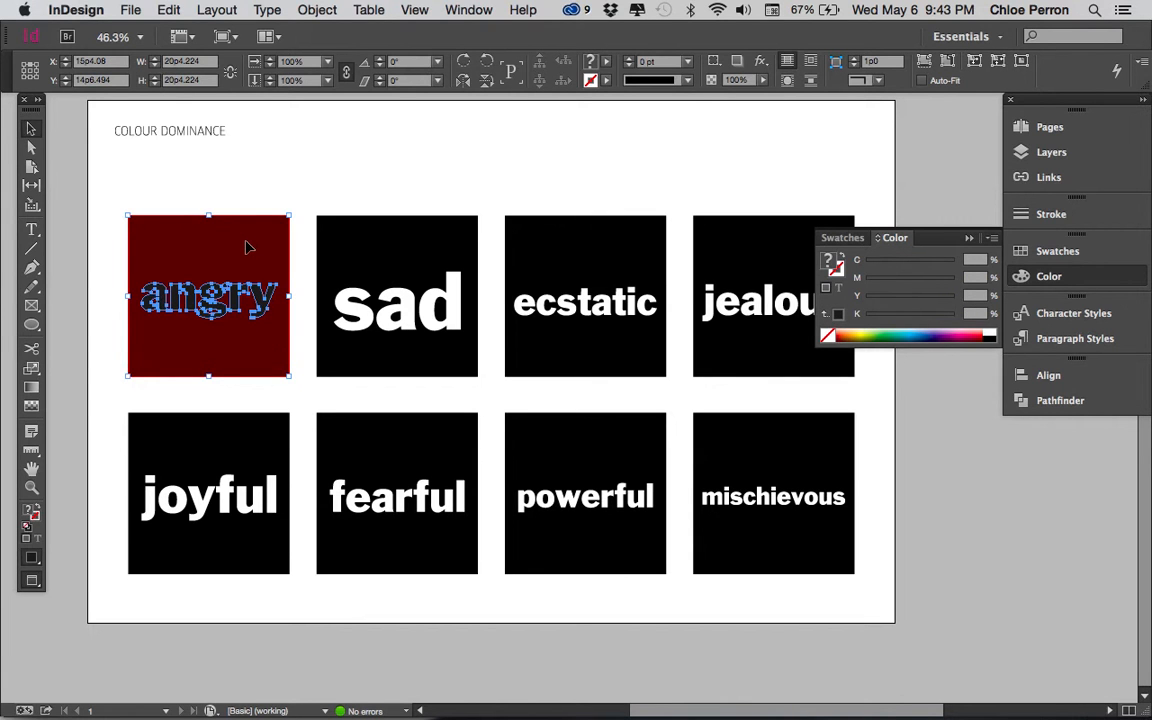
double_click(248, 247)
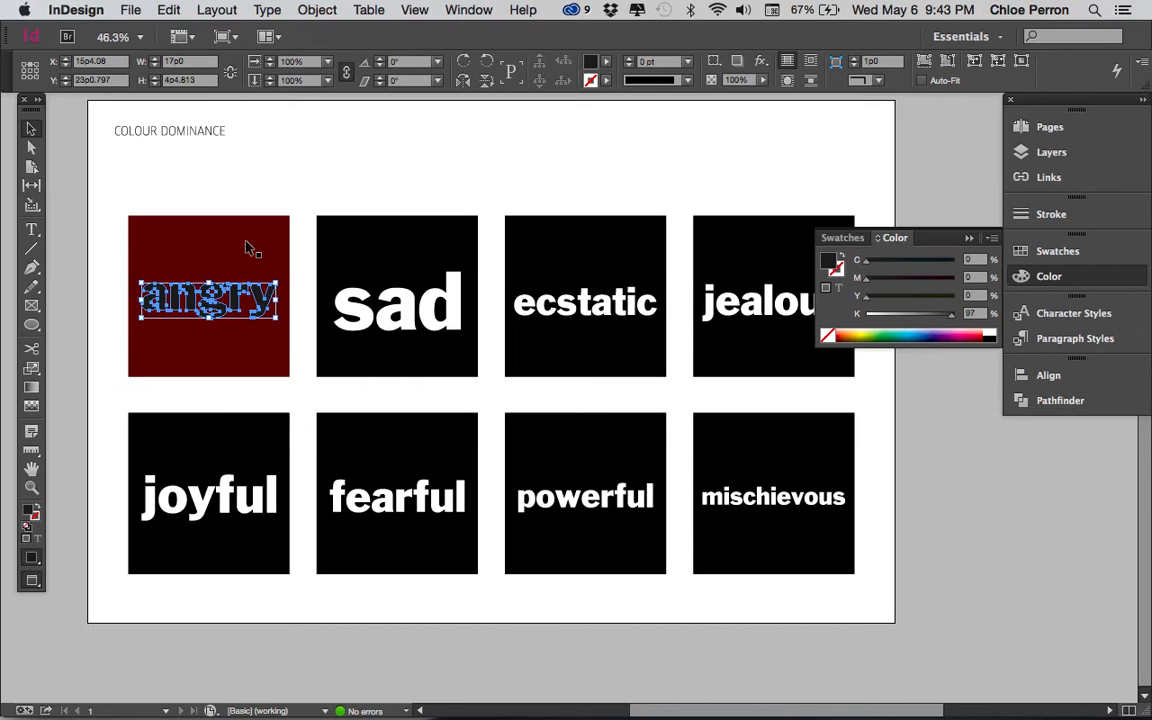
left_click(966, 334)
left_click_drag(967, 333, 932, 319)
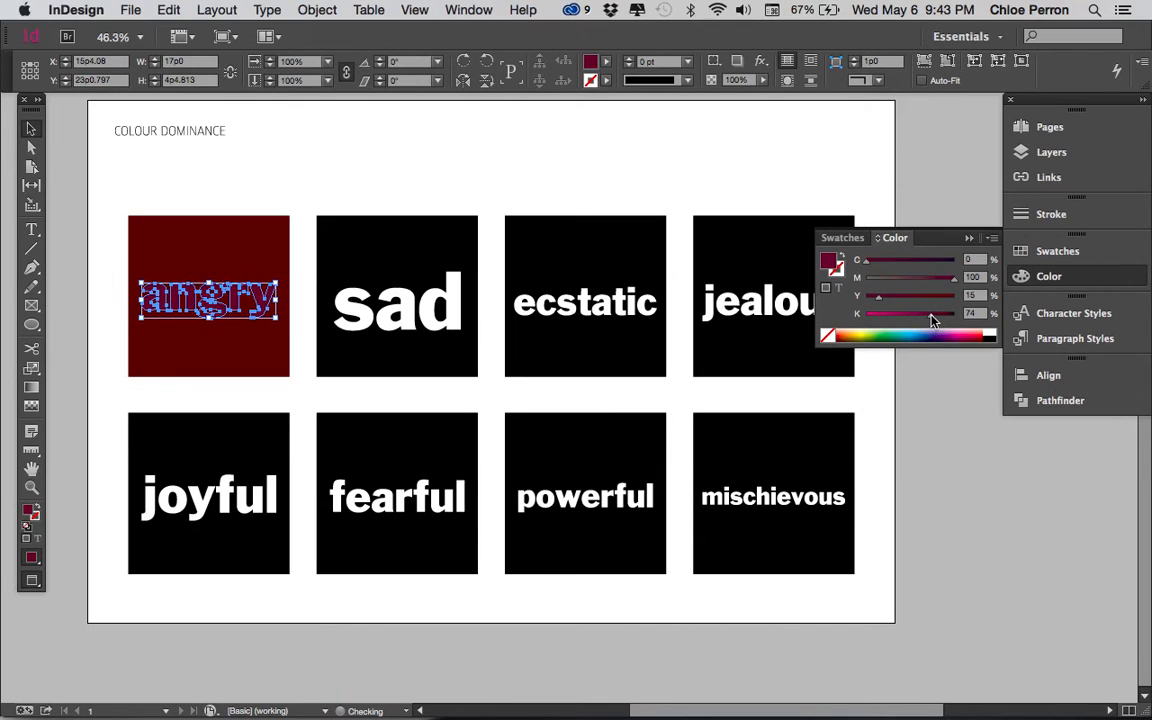
left_click(372, 196)
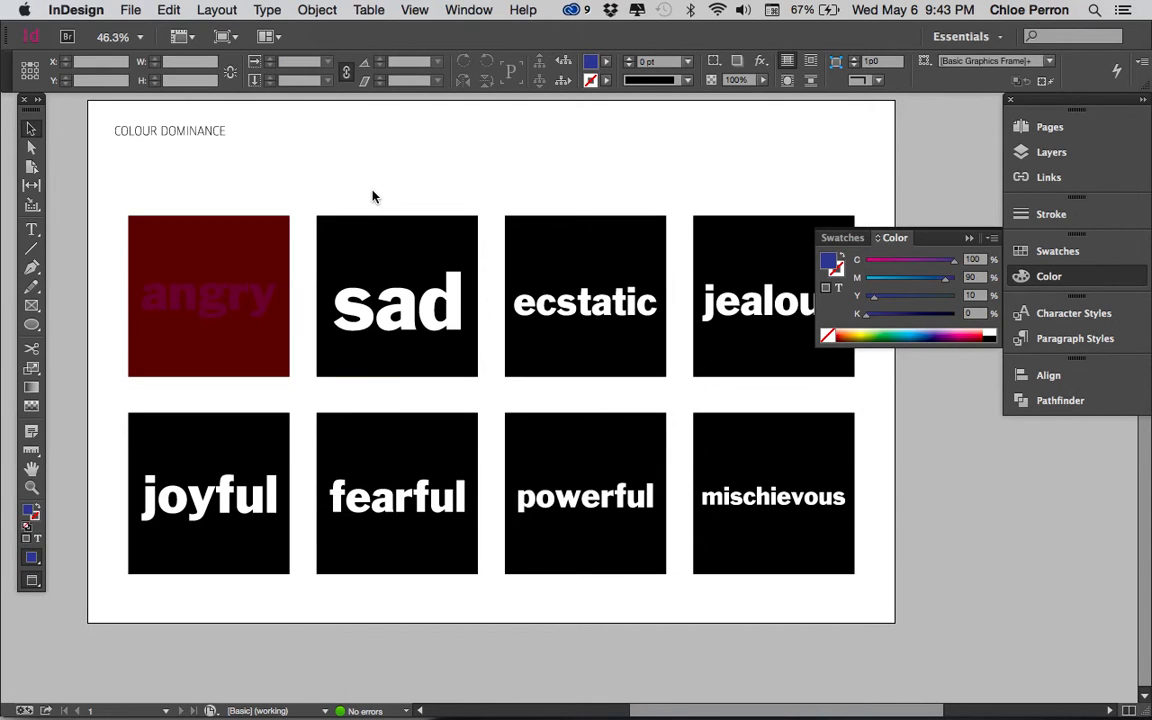
Step: Add the angry square's dark red fill as a new process colour swatch, C=0 M=100 Y=82 K=81
left_click(252, 244)
left_click(208, 263)
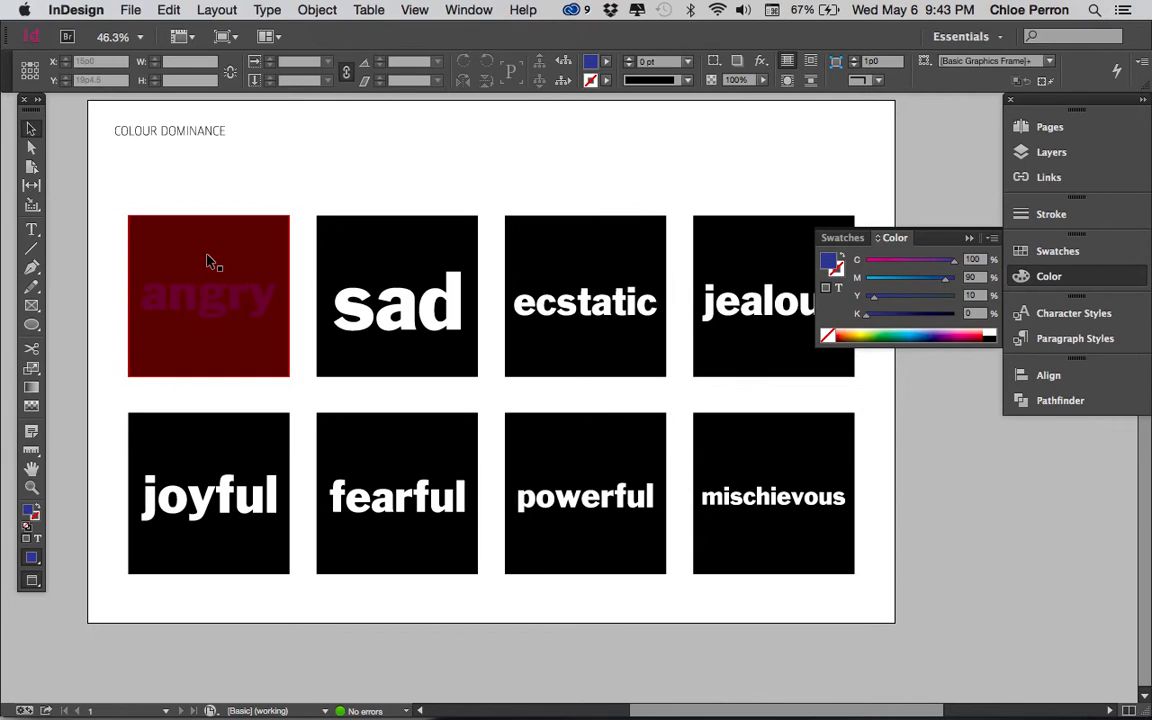
left_click(208, 263)
left_click(846, 239)
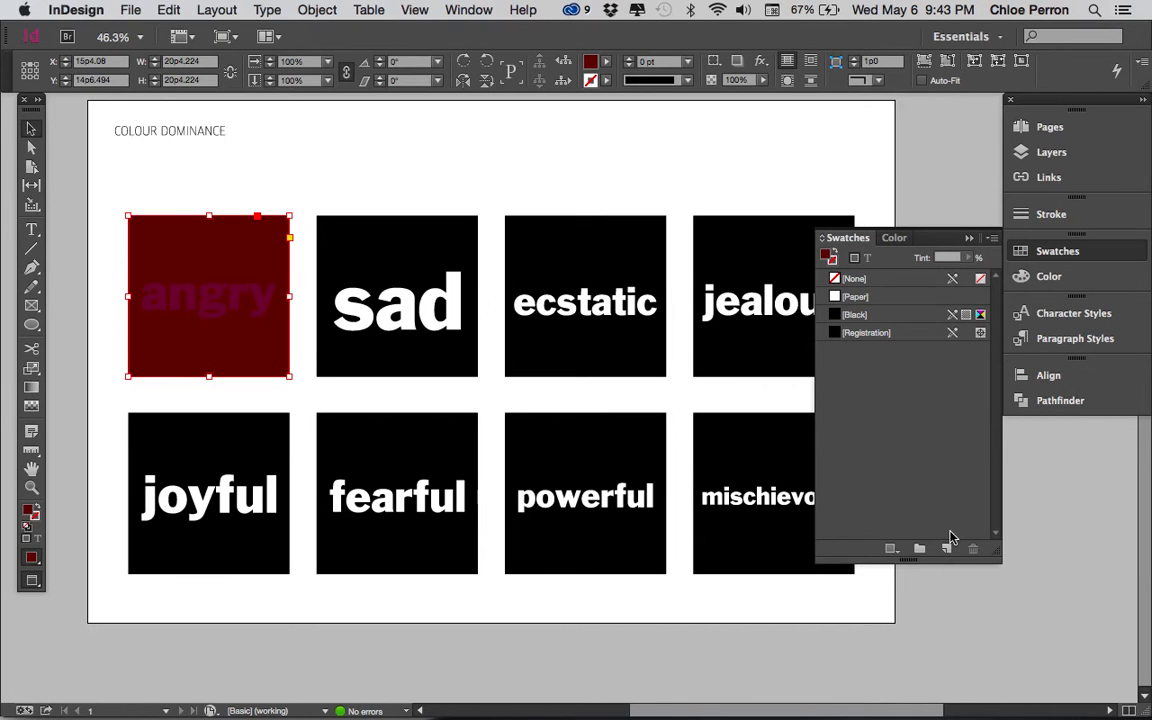
left_click(993, 240)
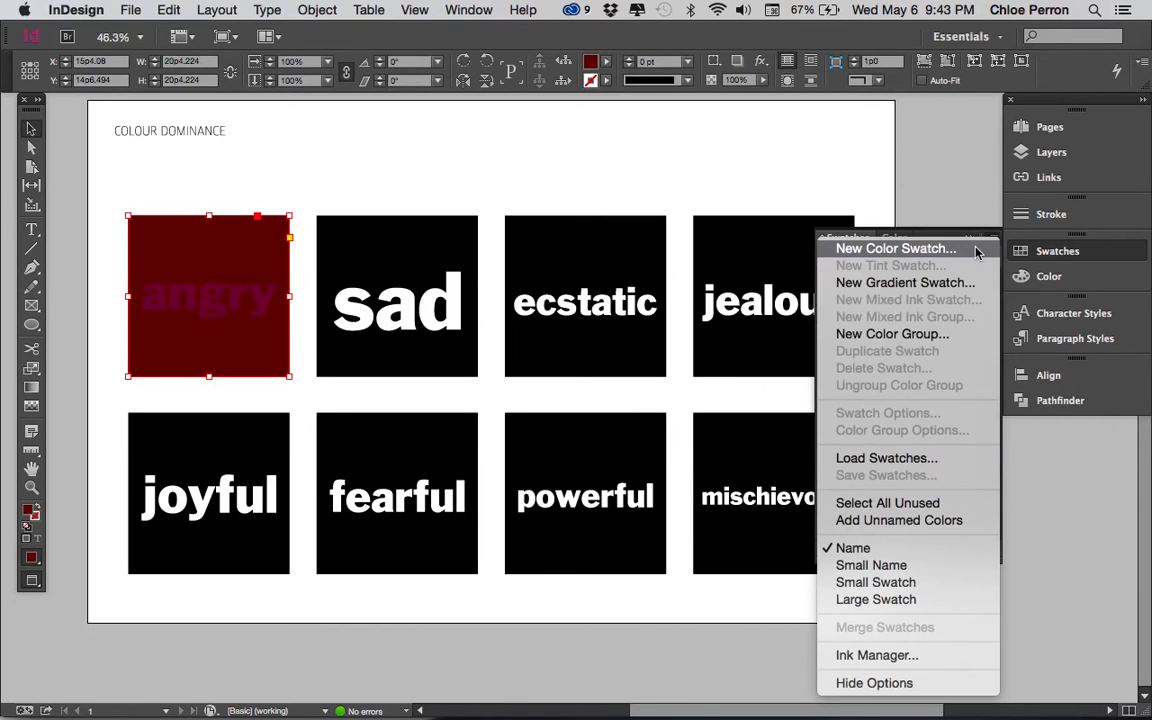
left_click(977, 250)
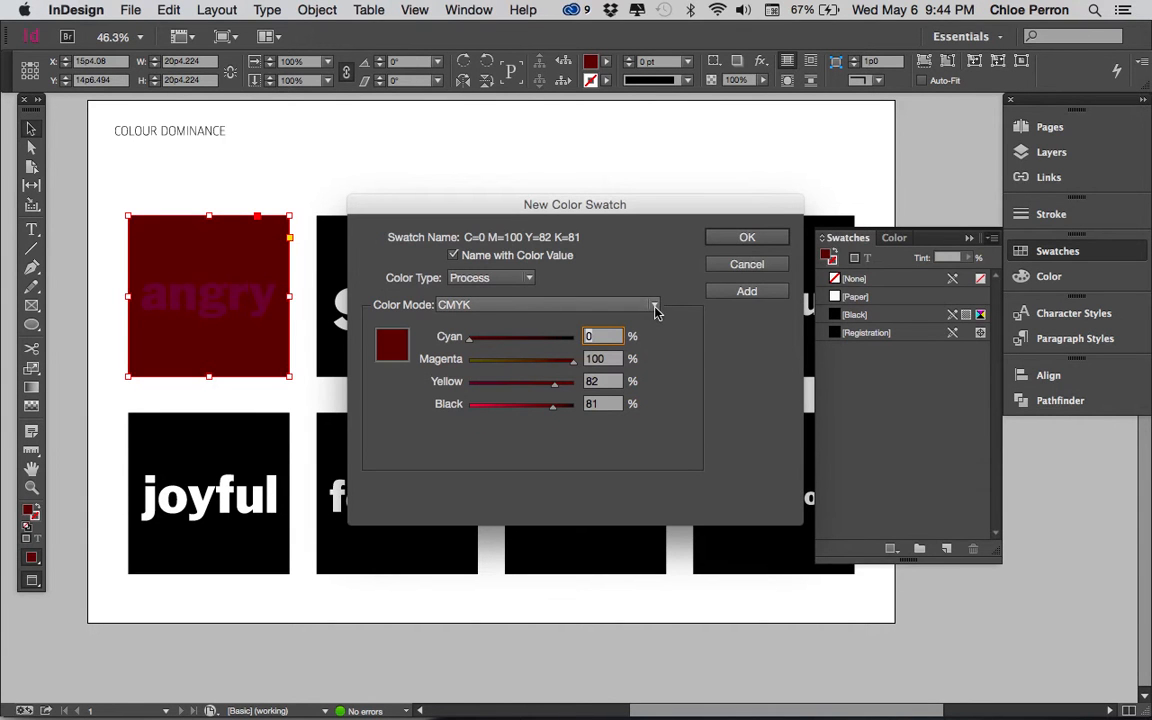
left_click(739, 293)
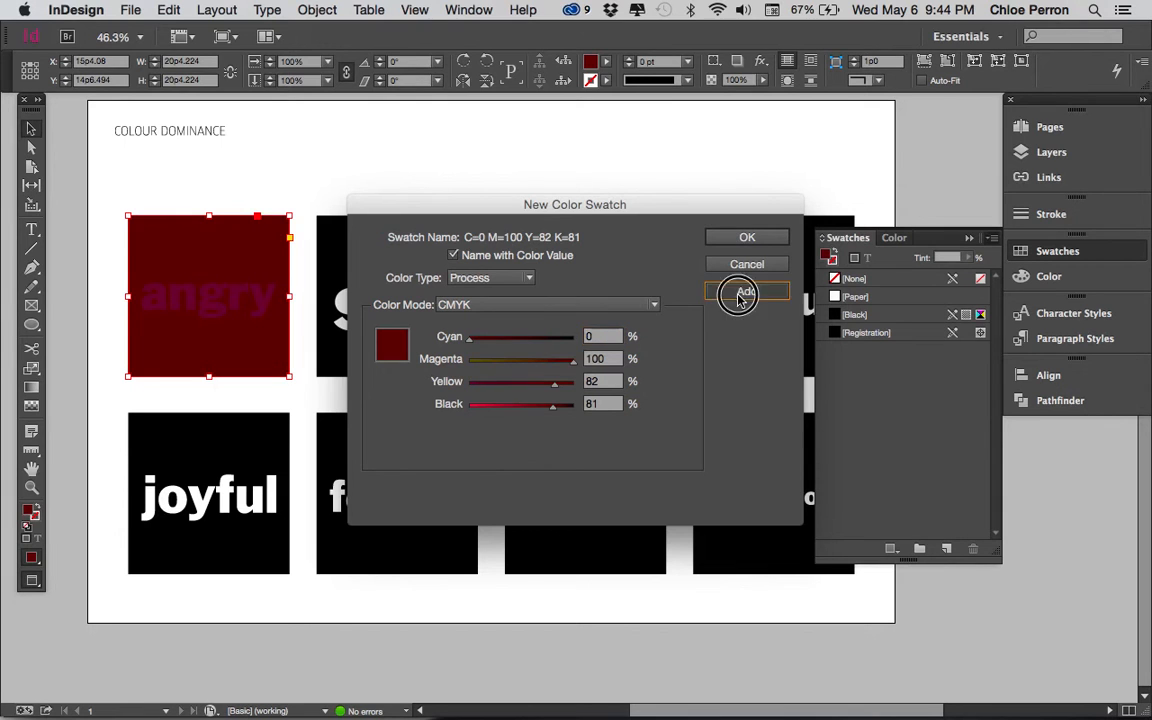
left_click(745, 240)
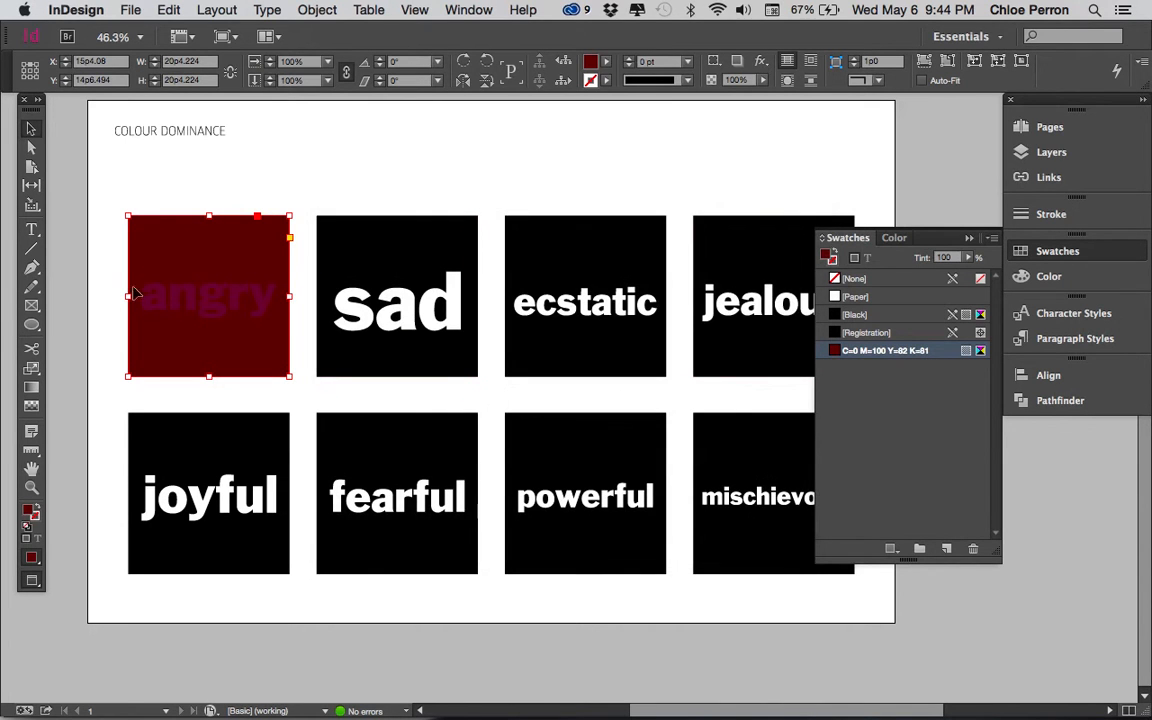
Step: Select only the letters of angry and save their fill as a new colour swatch, C=0 M=100 Y=15 K=74
left_click_drag(108, 278, 280, 330)
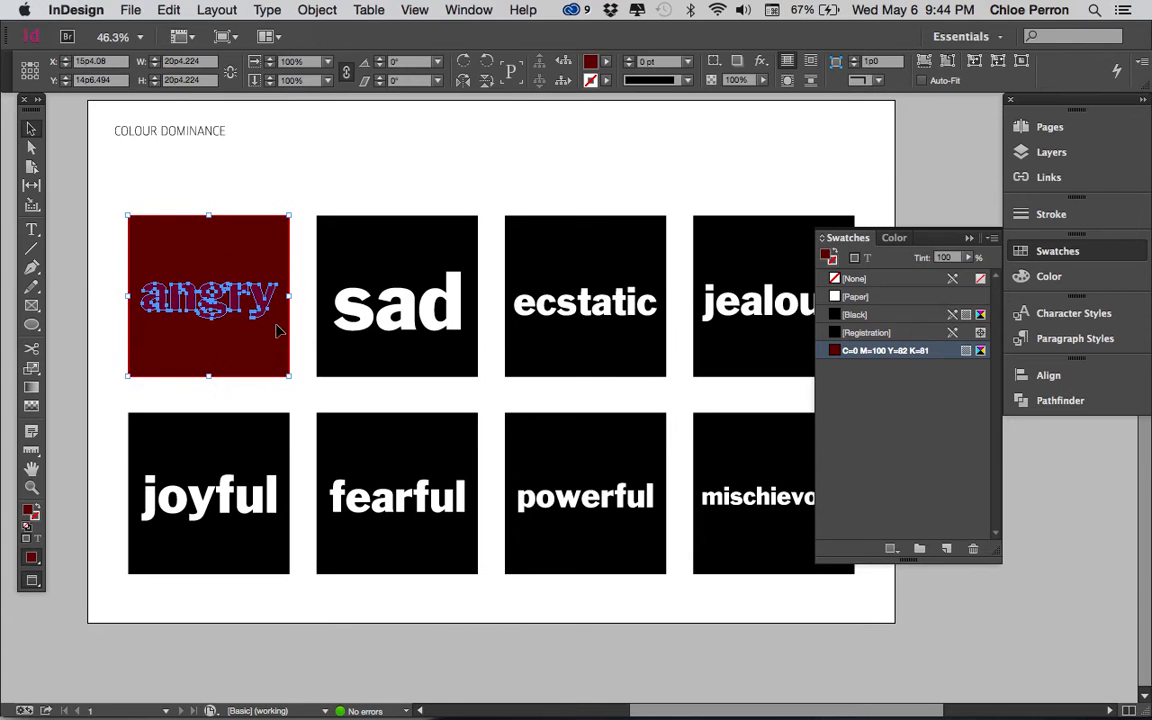
left_click(232, 259, "shift")
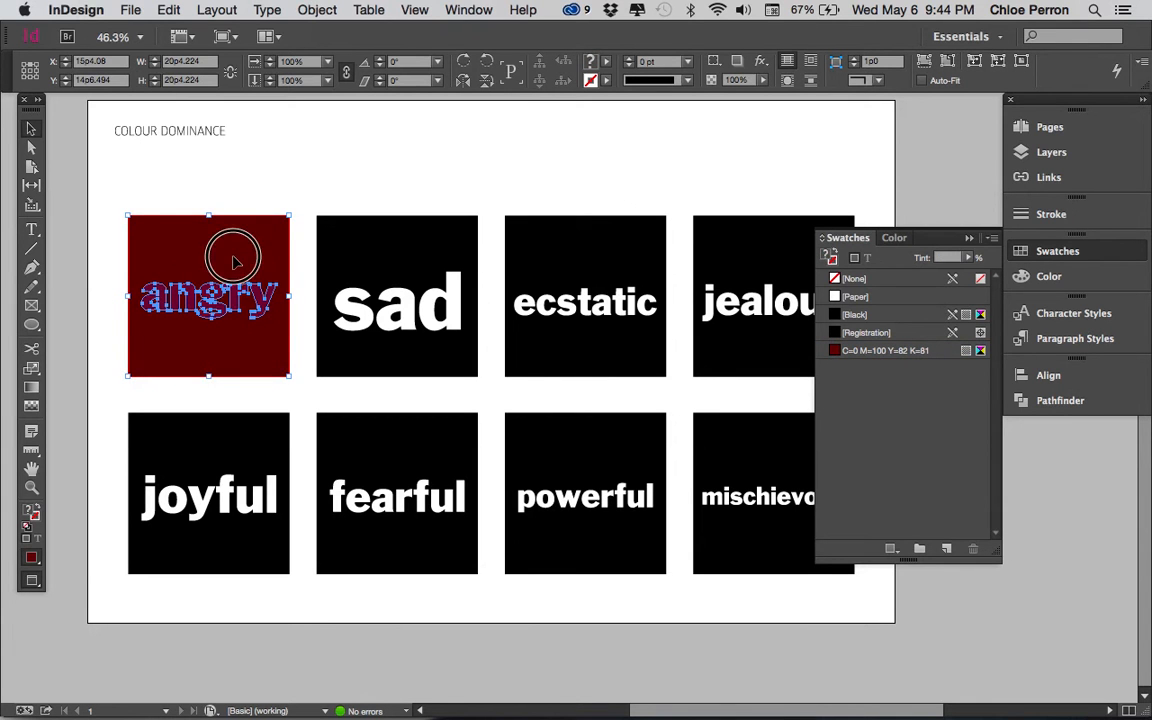
left_click(991, 239)
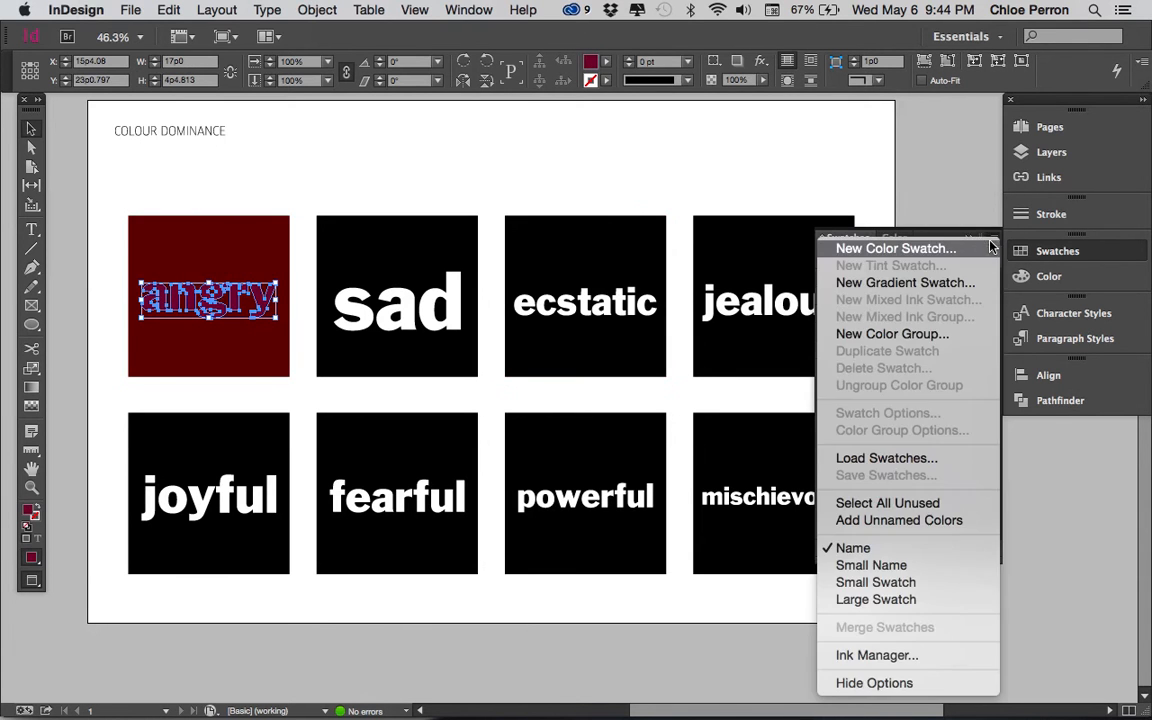
left_click(963, 256)
left_click(752, 240)
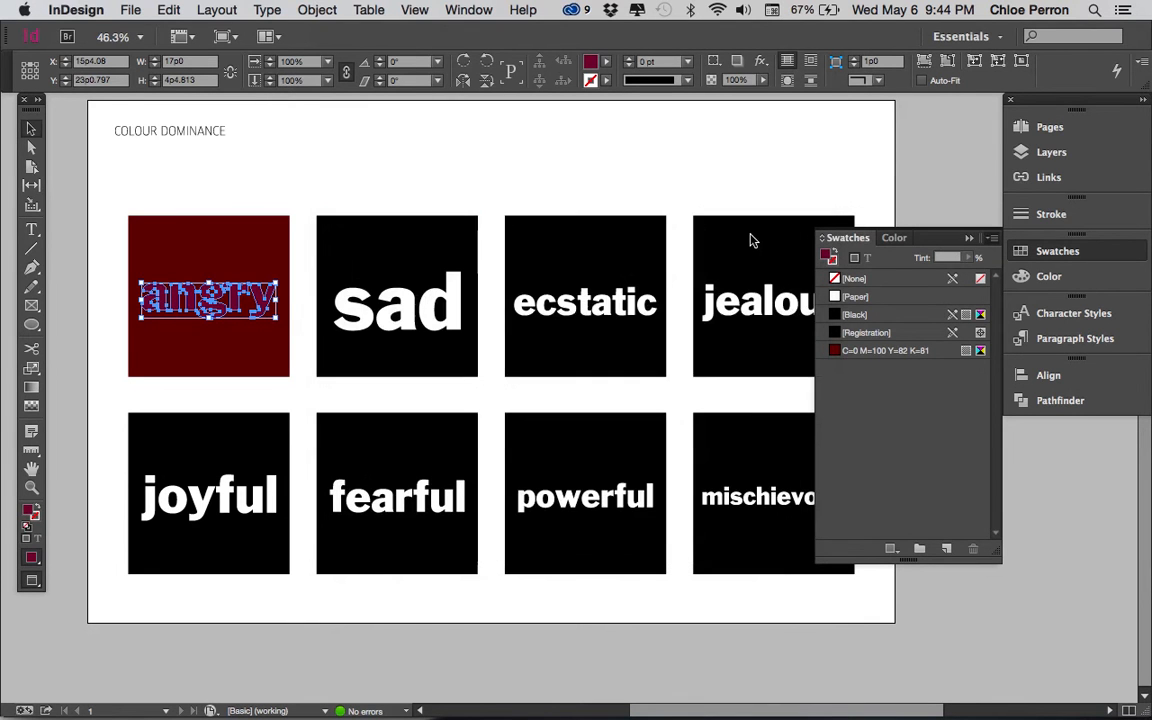
left_click(516, 199)
Step: Fill the ecstatic and sad squares with swatch C=0 M=100 Y=15 K=74 and the jealous square with C=0 M=100 Y=82 K=81
left_click(535, 258)
left_click(882, 368)
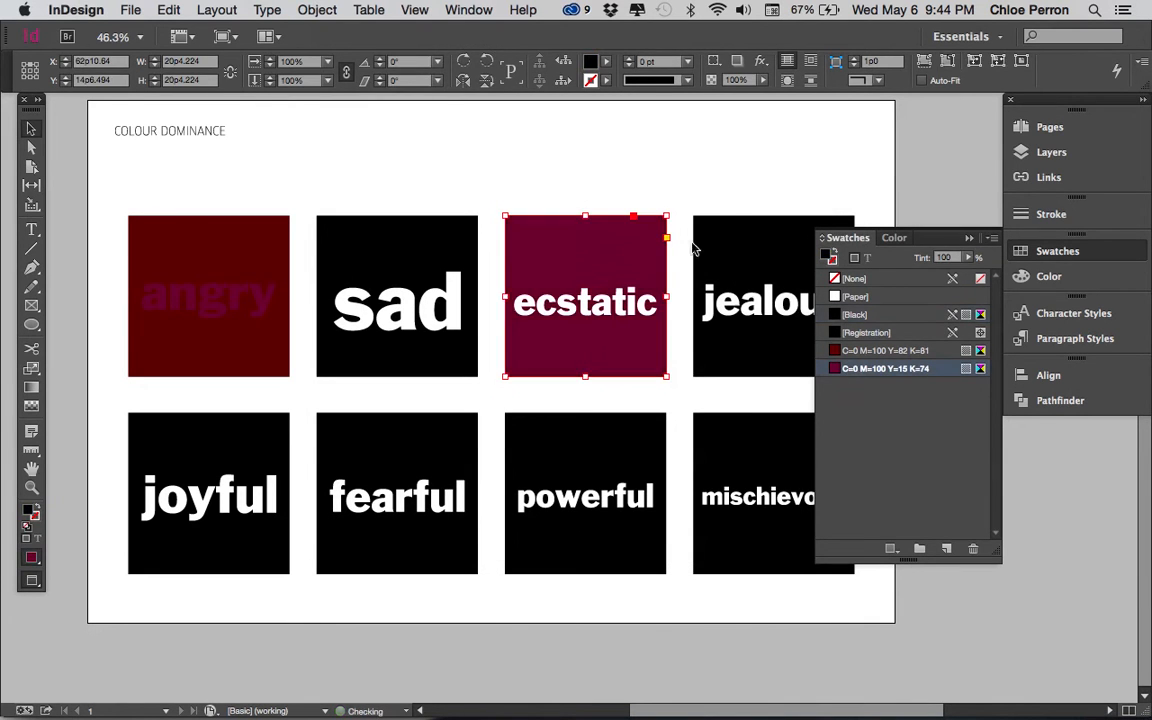
left_click(726, 244)
left_click(882, 350)
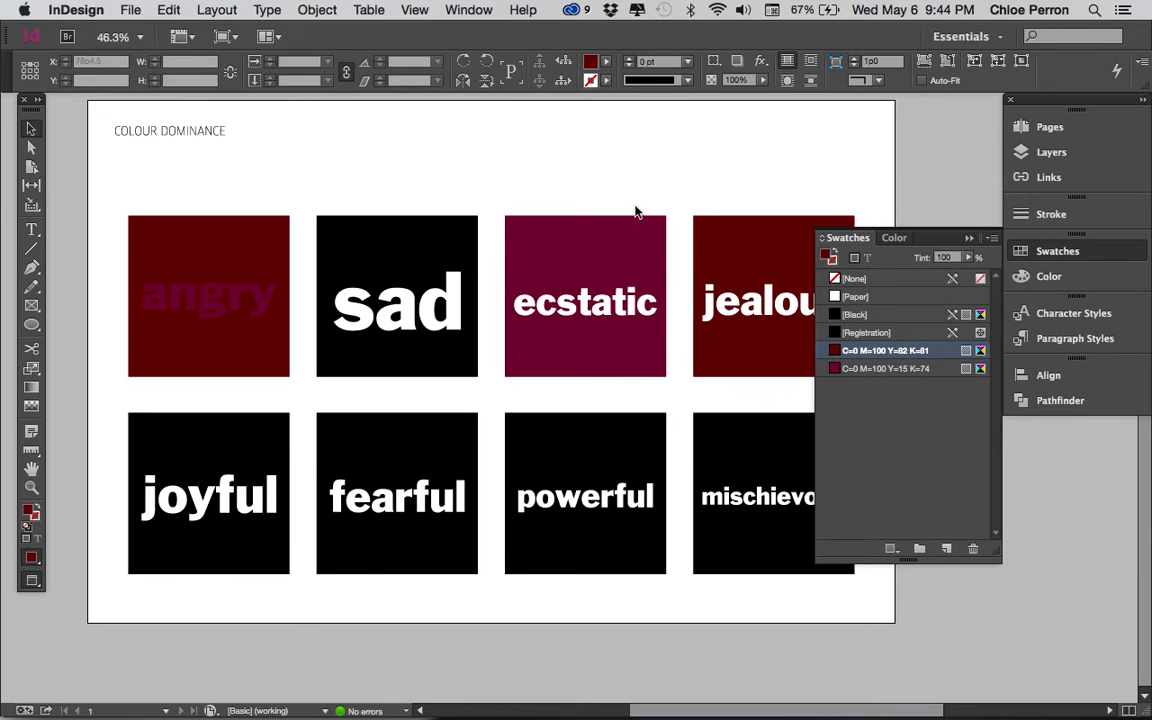
left_click(436, 243)
left_click(890, 369)
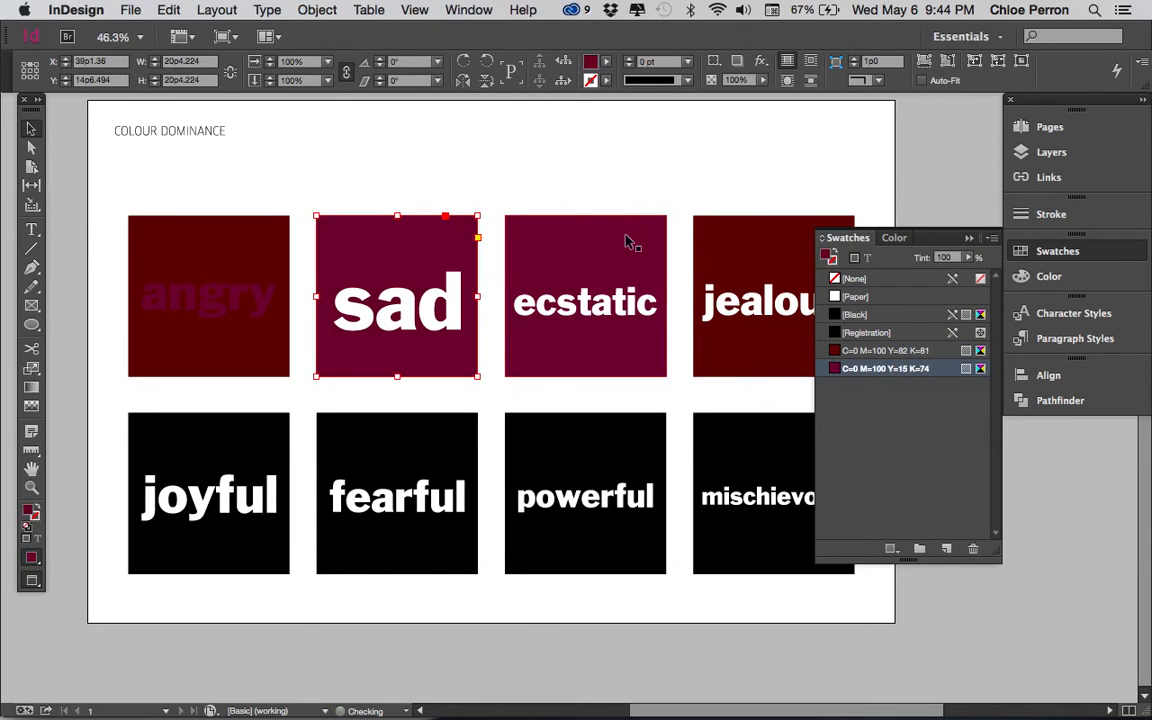
left_click(601, 187)
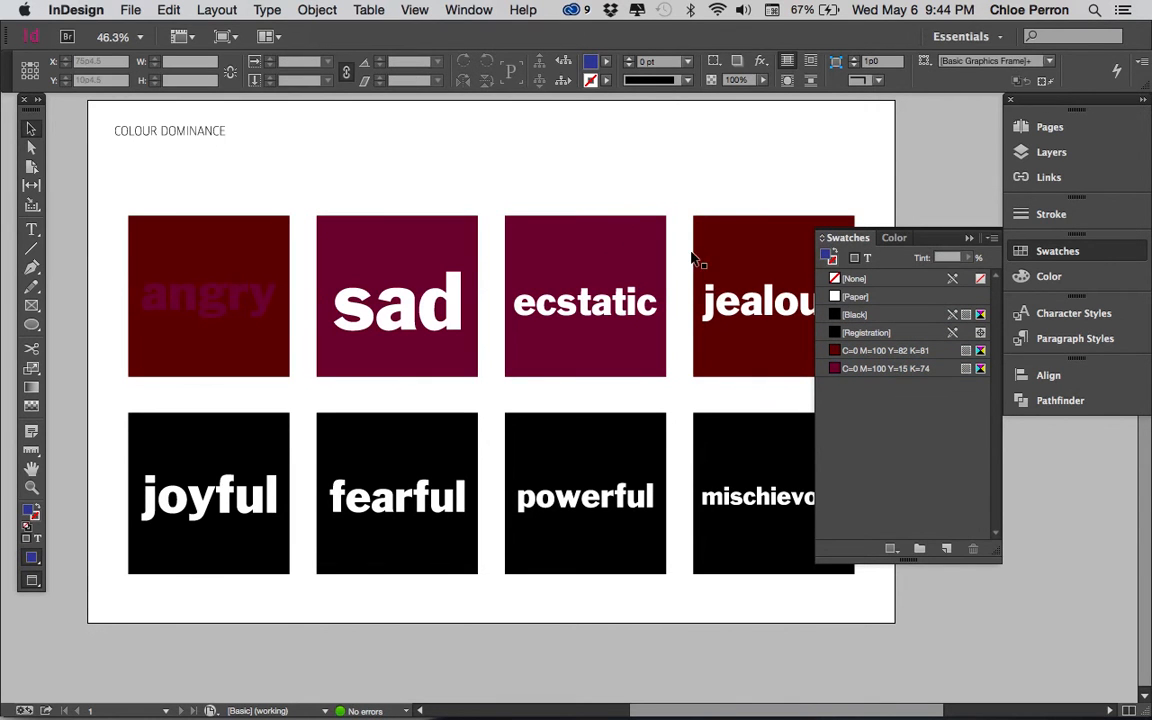
Step: Create a new colour group in the swatches and name it angry
left_click(919, 550)
double_click(862, 388)
type("and")
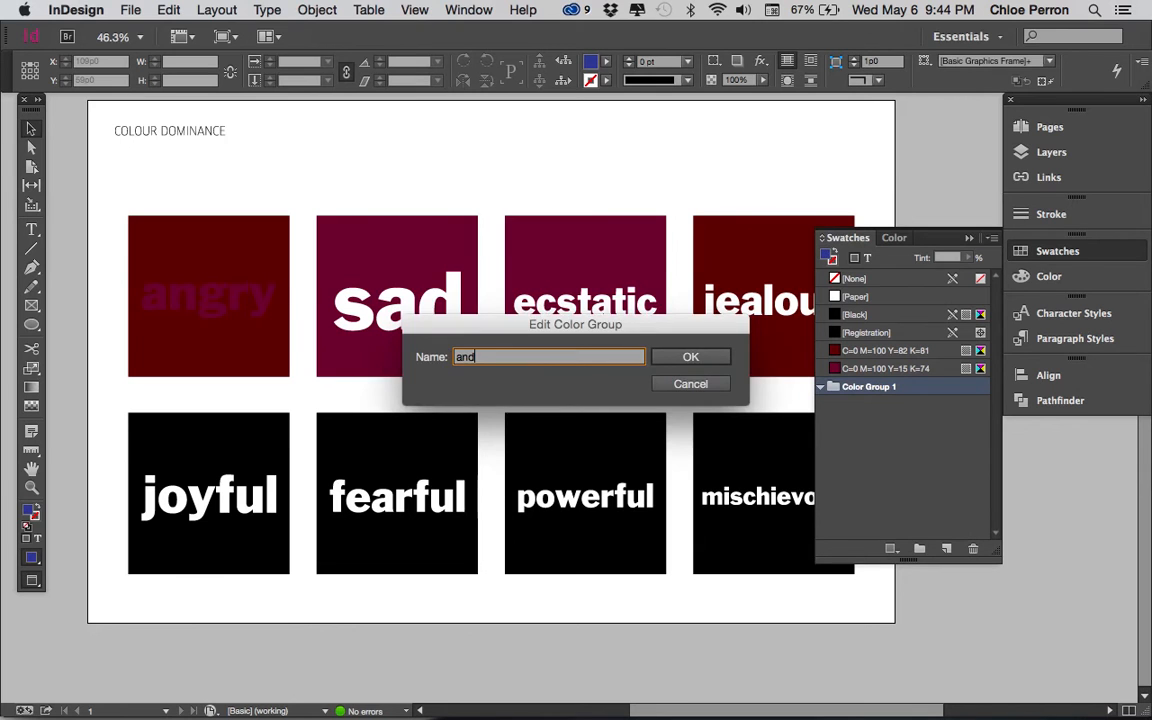
type("ry")
key("Return")
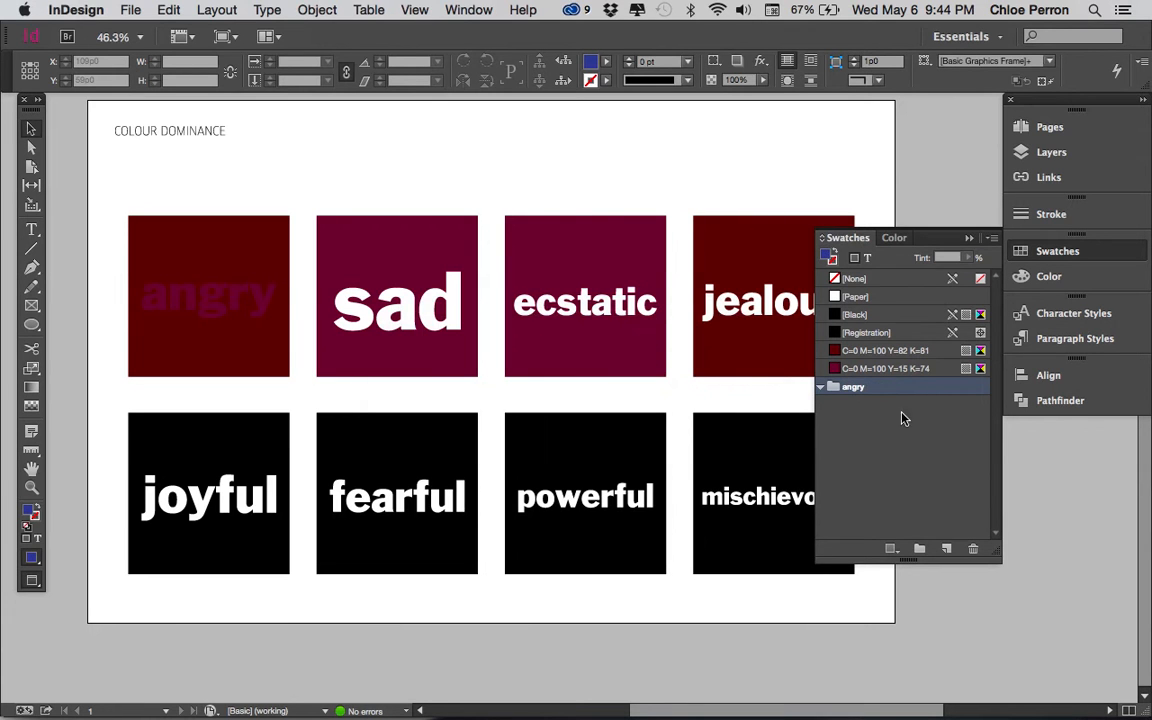
Step: Move both swatches, C=0 M=100 Y=82 K=81 and C=0 M=100 Y=15 K=74, into the angry colour group
left_click(880, 351)
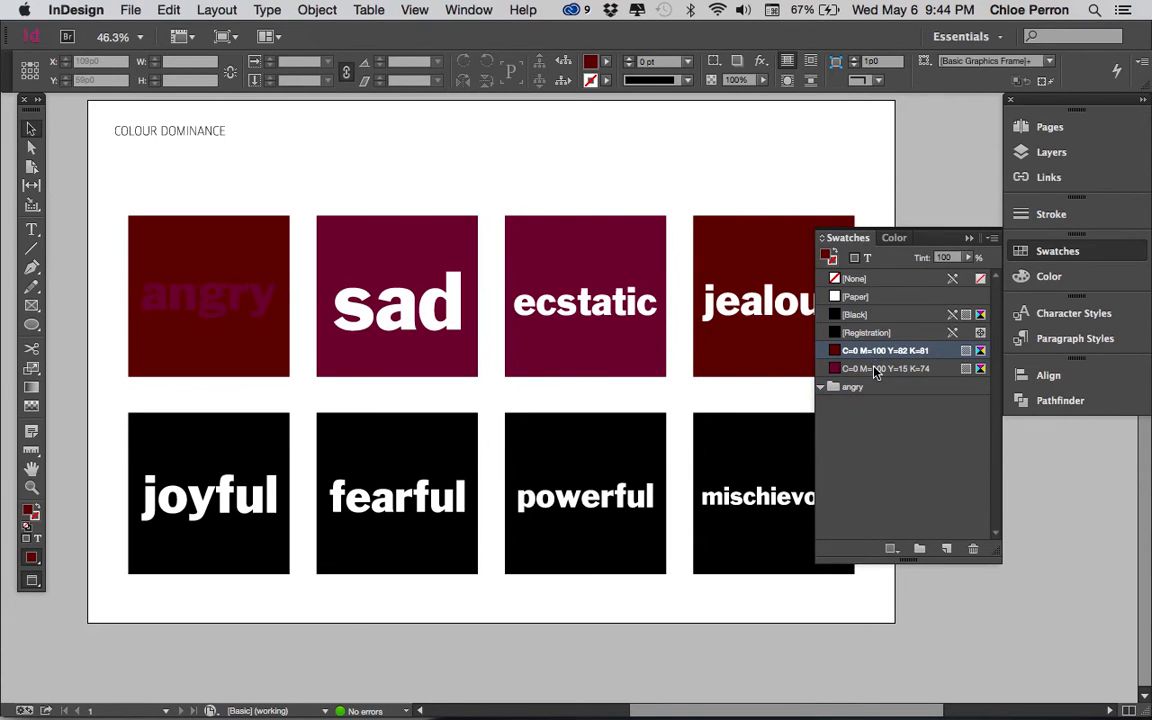
left_click(873, 367, "shift")
left_click_drag(878, 352, 857, 392)
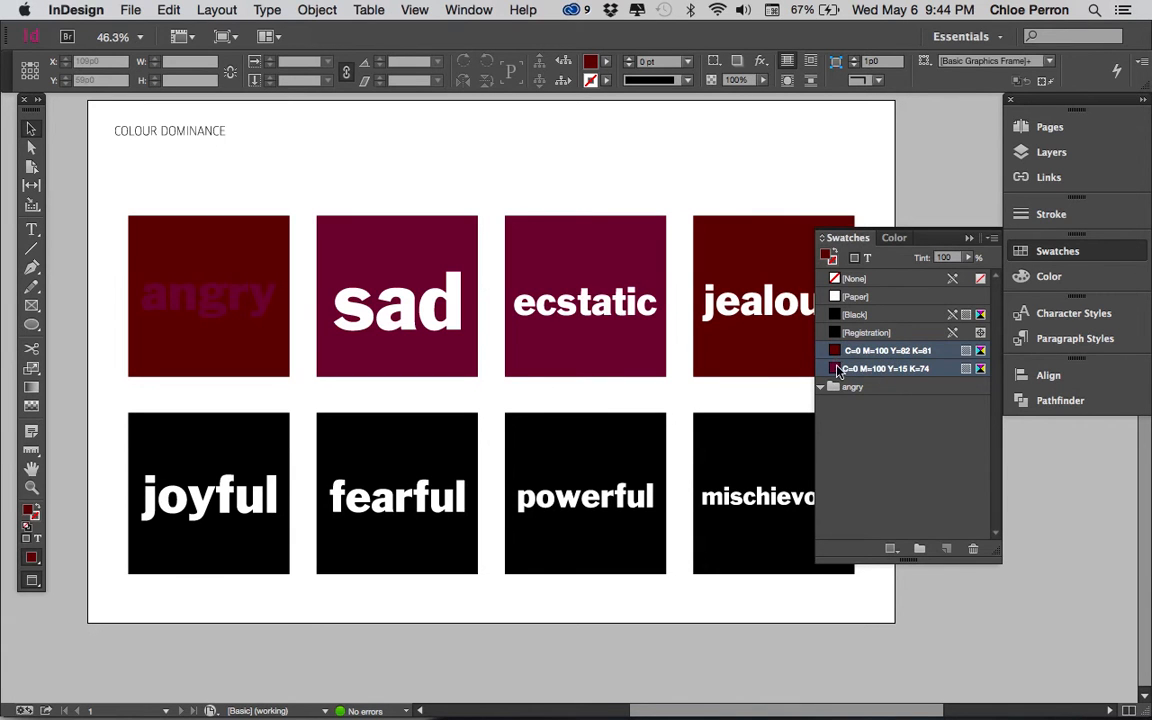
left_click(830, 369)
left_click_drag(830, 369, 846, 392)
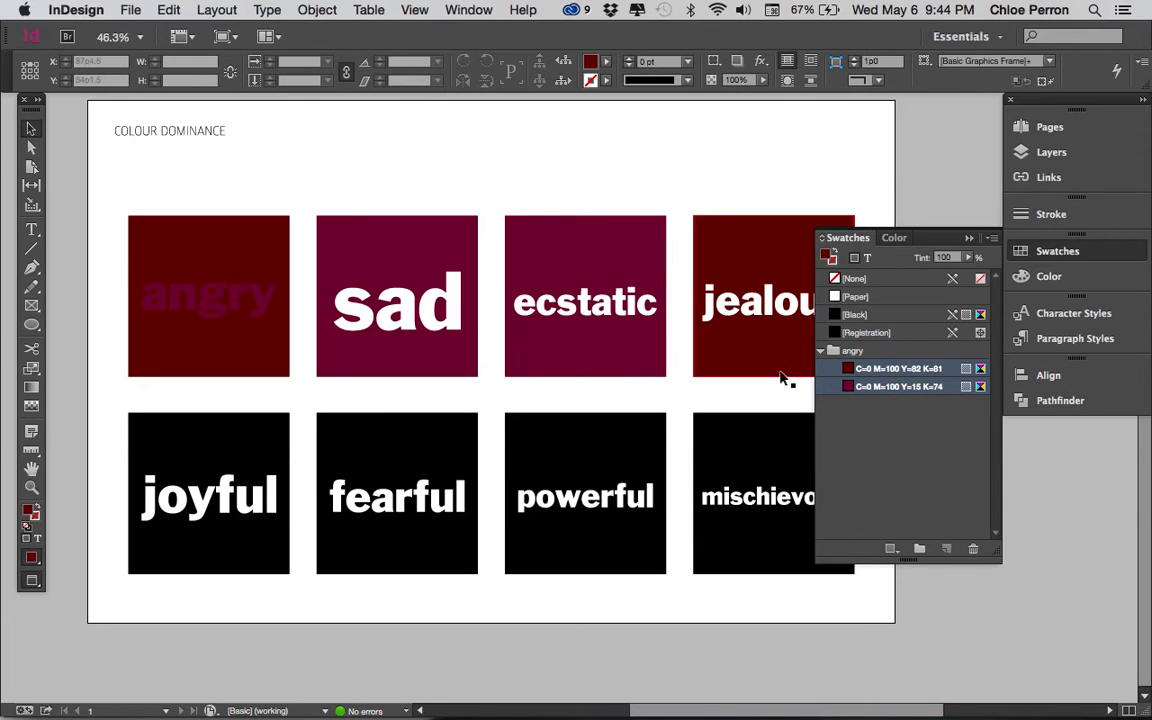
Step: Create two more colour groups in the swatches and rename the first of them sad
left_click(919, 549)
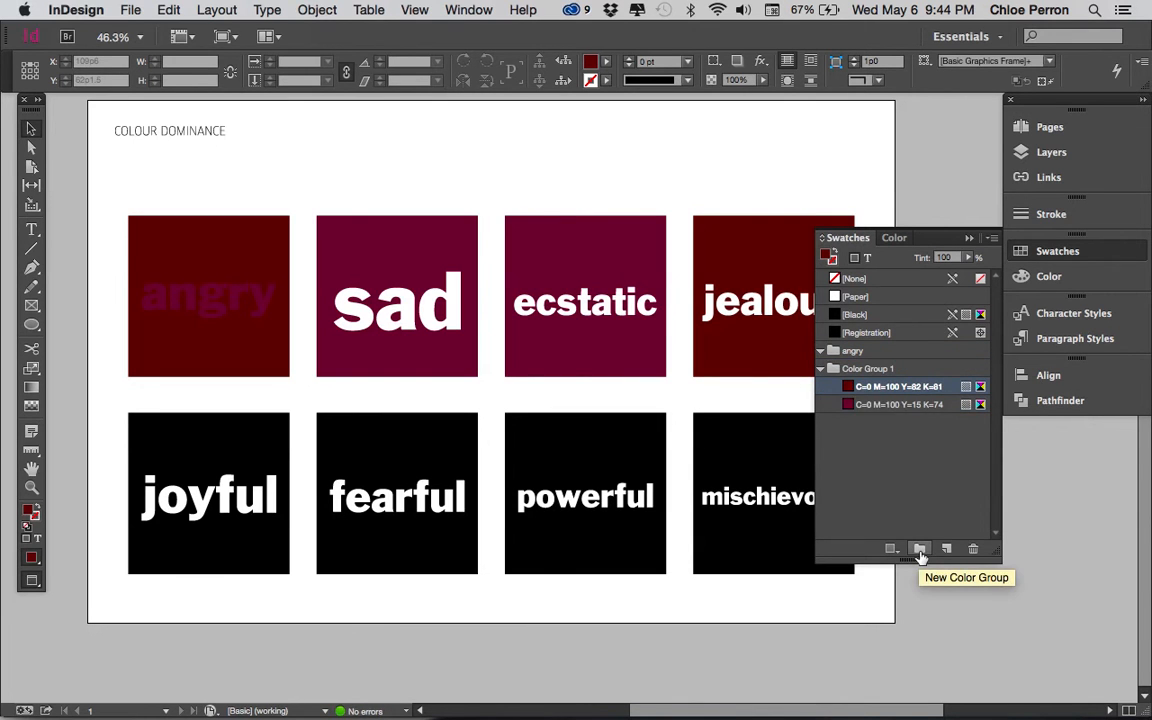
left_click(919, 551)
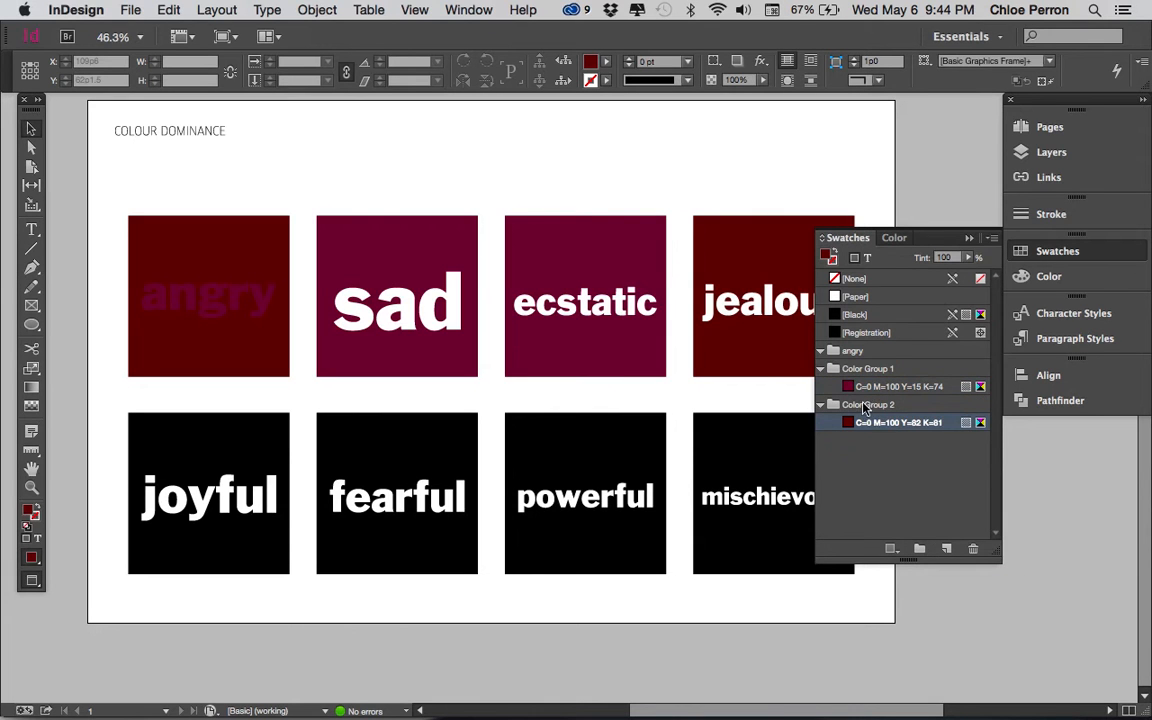
double_click(860, 370)
type("ad")
key("Return")
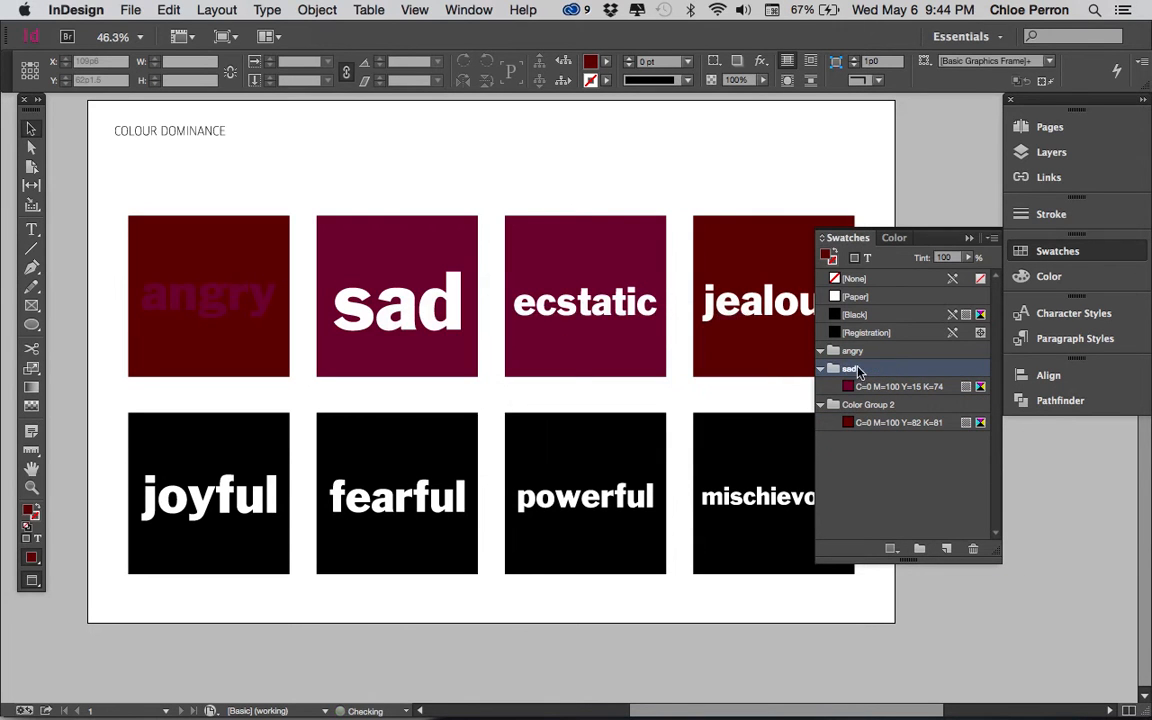
Step: Rename Color Group 2 as ecstatic and move swatches C=0 M=100 Y=15 K=74 and C=0 M=100 Y=82 K=81 into the angry group
double_click(868, 405)
type("ecstatic")
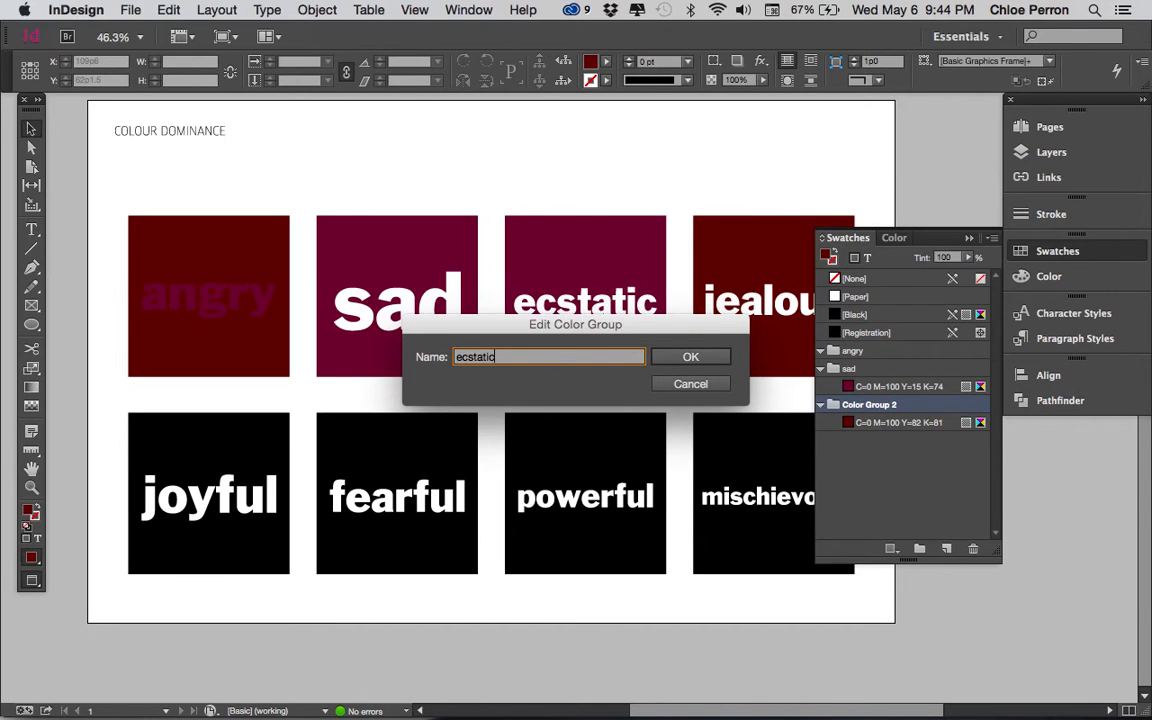
key("Return")
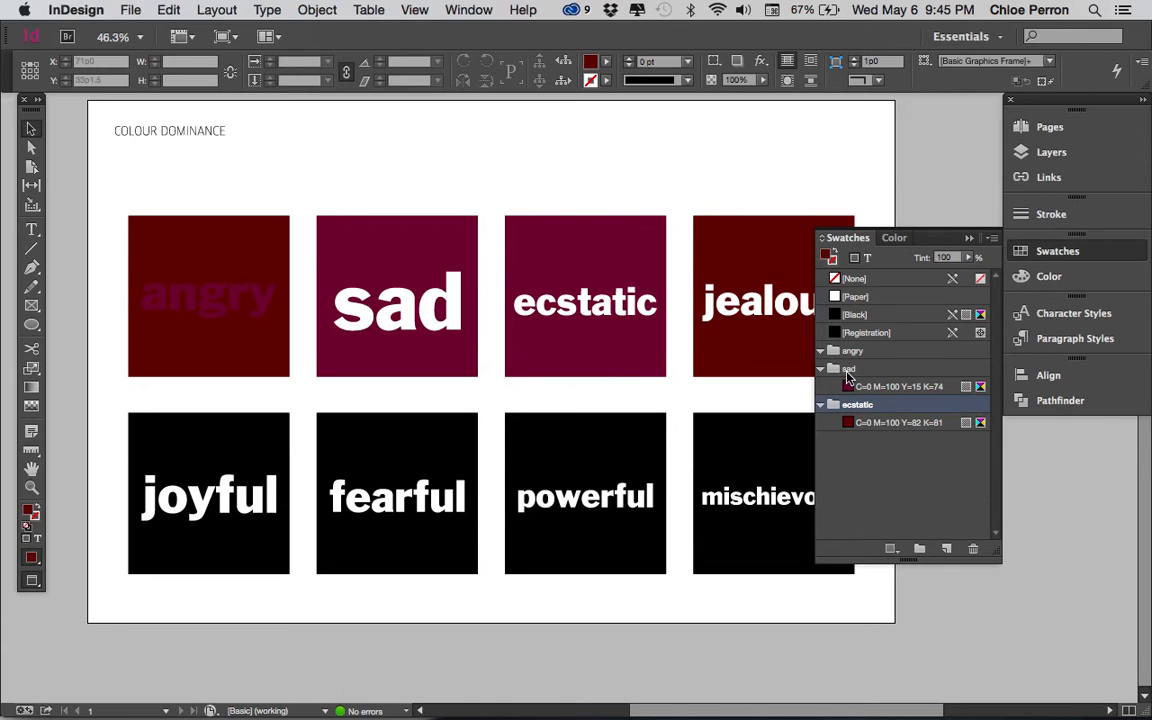
left_click_drag(887, 390, 856, 351)
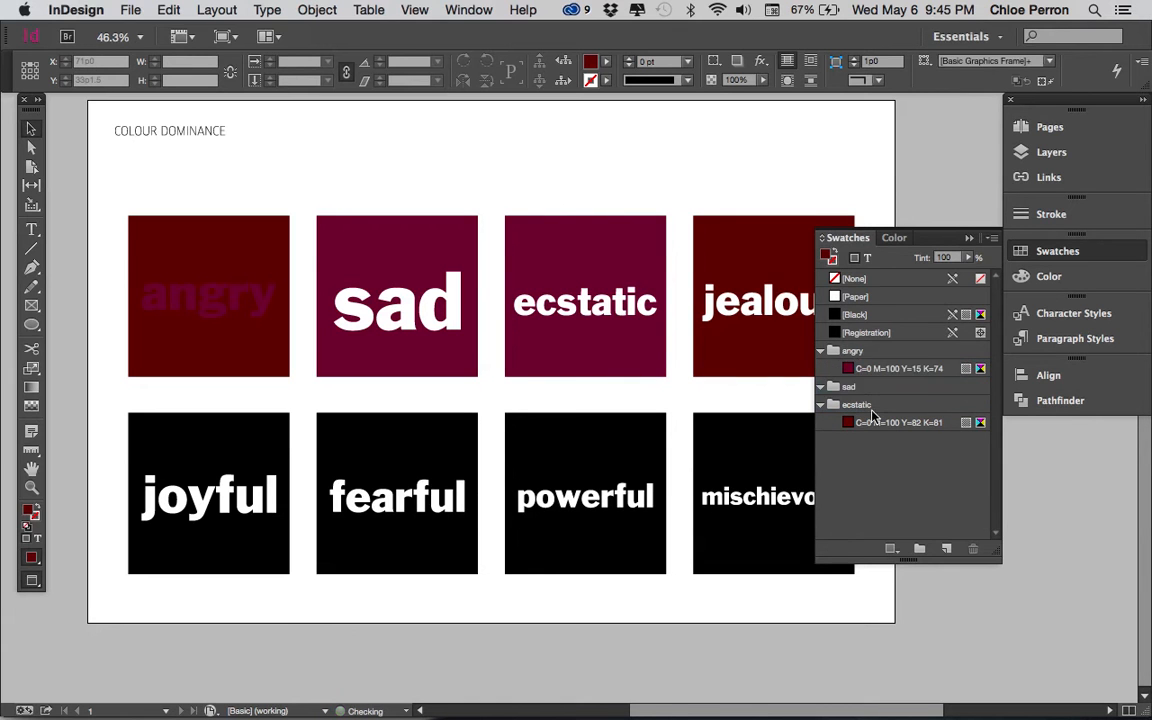
left_click_drag(861, 422, 856, 372)
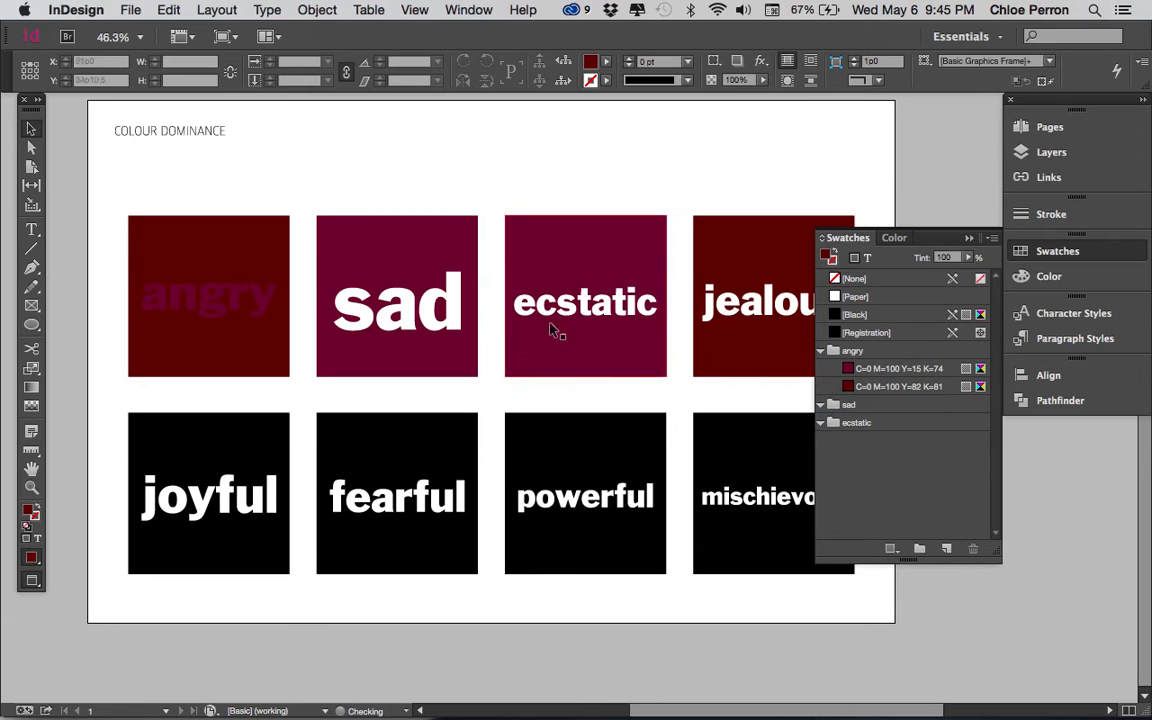
Step: Fill the sad square with the pale grey-blue CMYK colour C=9 M=0 Y=2 K=17
left_click(447, 250)
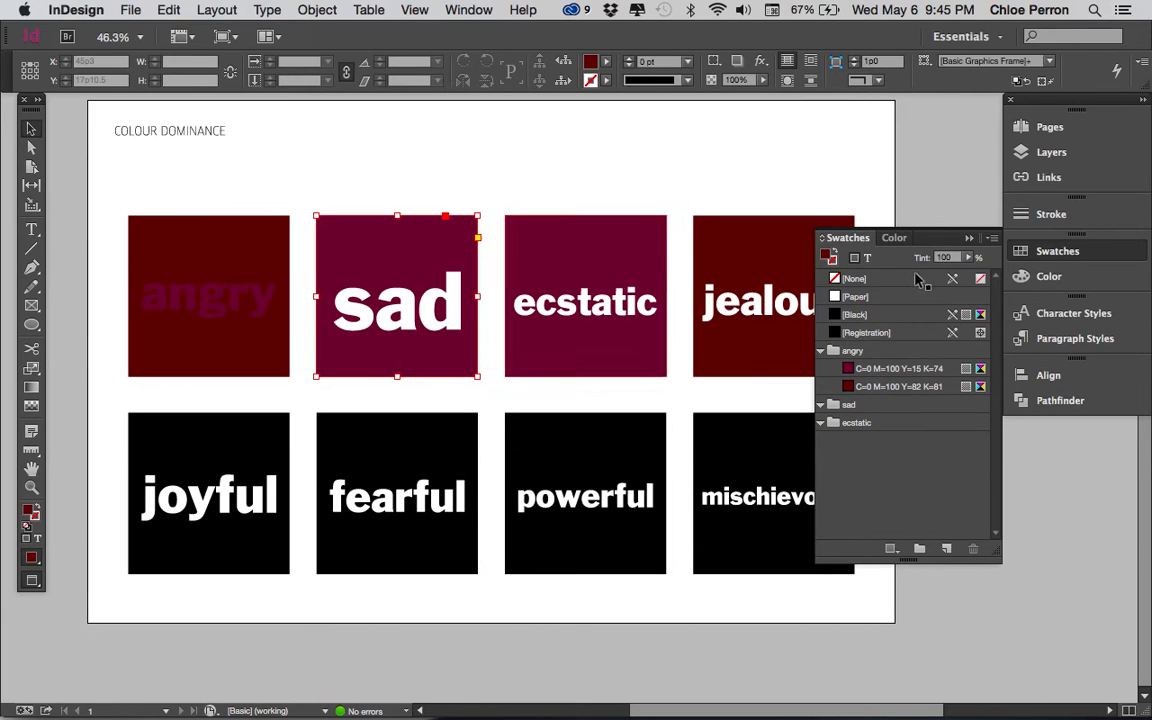
left_click(1058, 279)
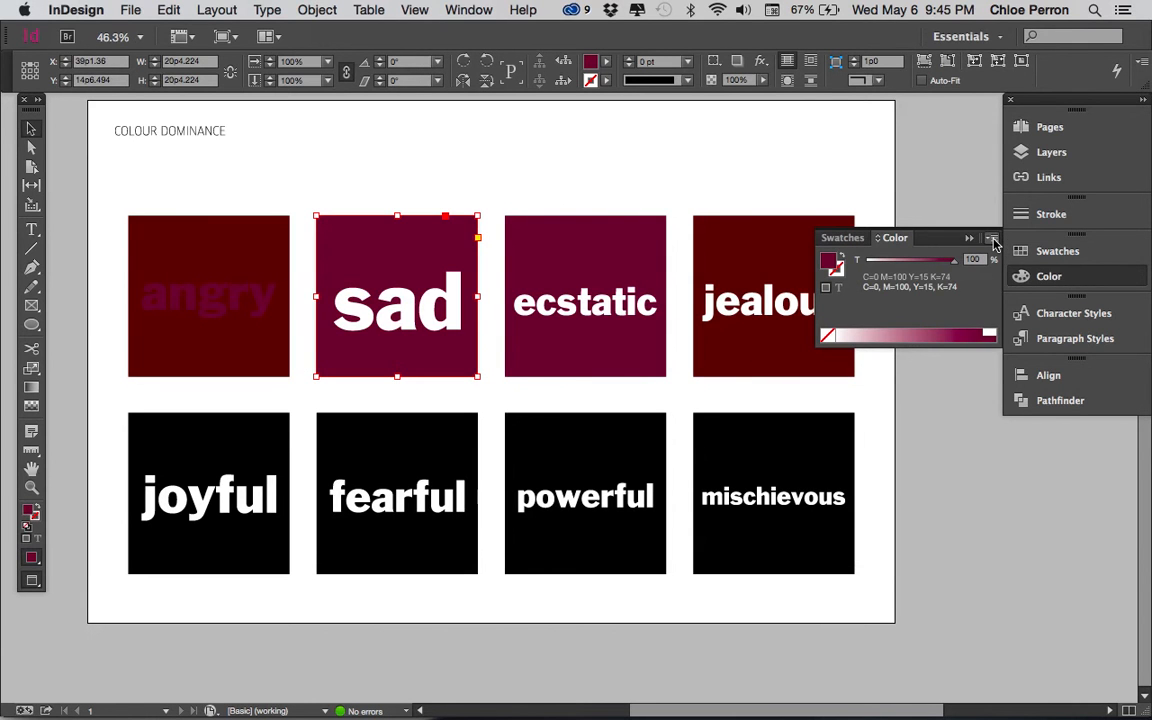
left_click(993, 242)
left_click(1023, 292)
left_click(897, 333)
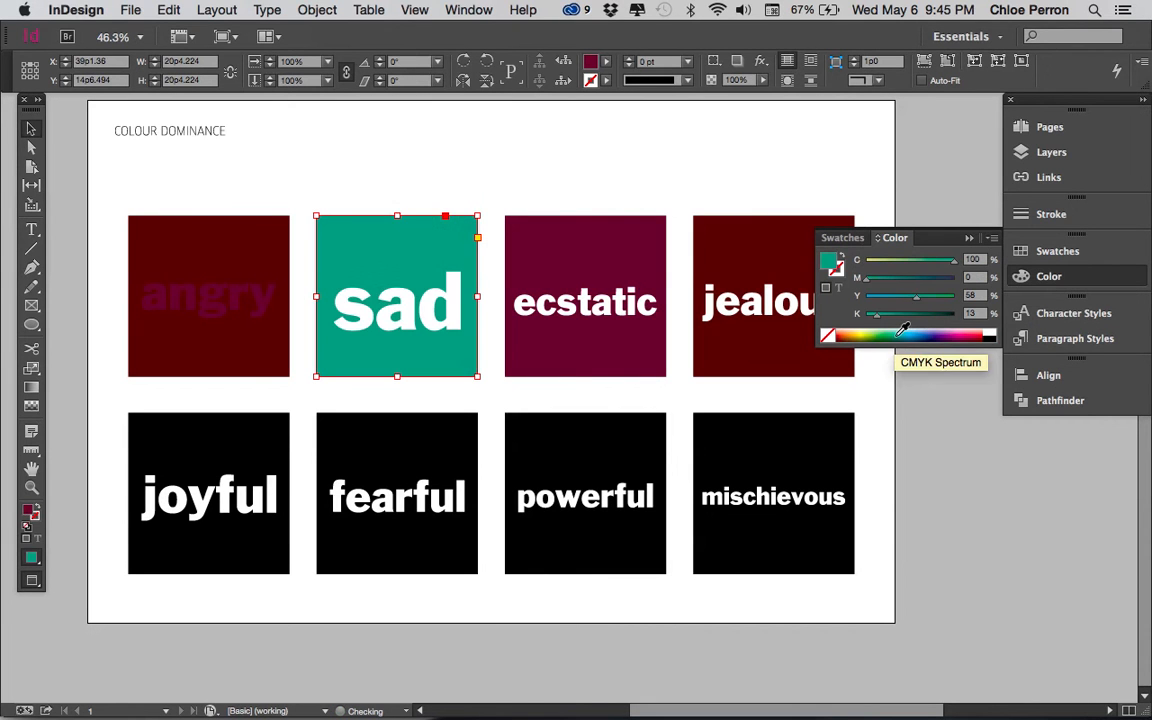
left_click(874, 334)
left_click(913, 330)
left_click(921, 332)
left_click(909, 330)
left_click_drag(920, 263, 872, 264)
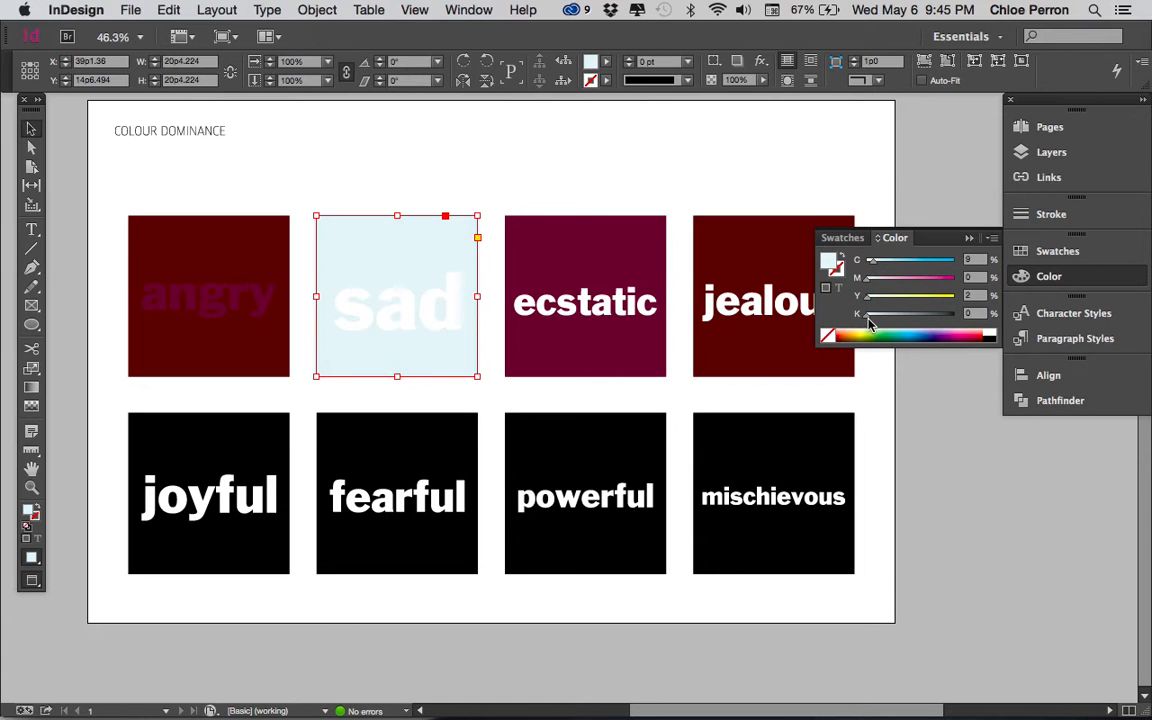
left_click_drag(873, 320, 881, 320)
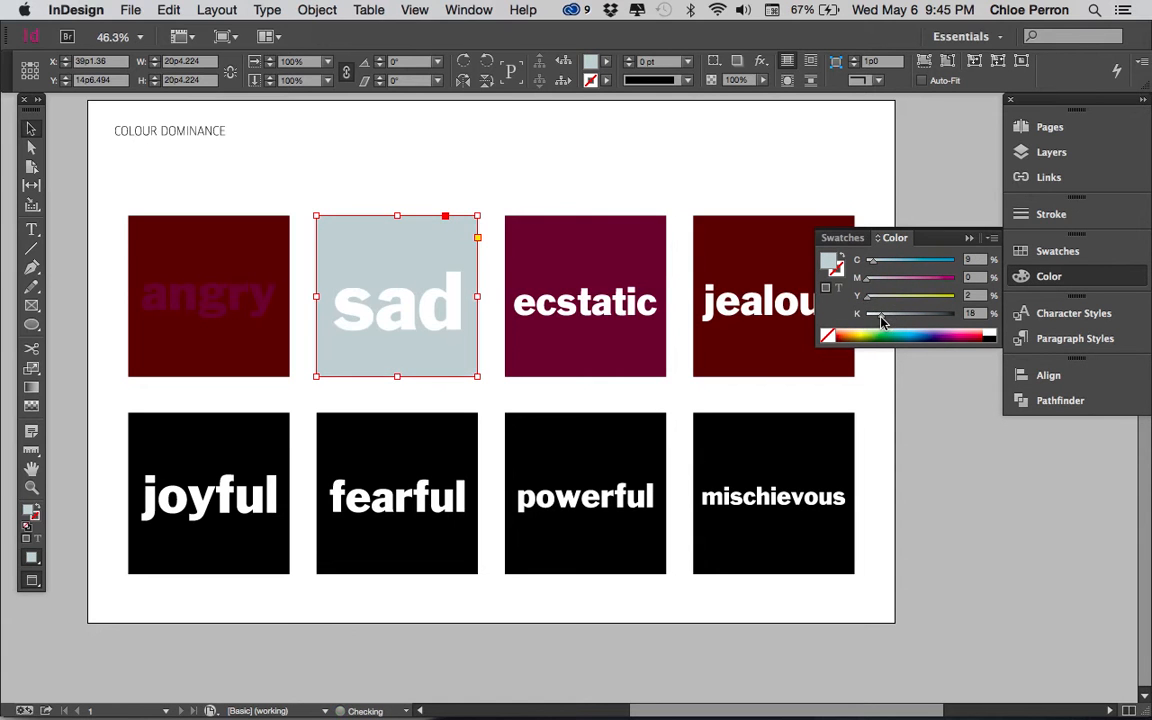
Step: Save the sad square's fill as a new process colour swatch and move it into the sad colour group
left_click(1043, 258)
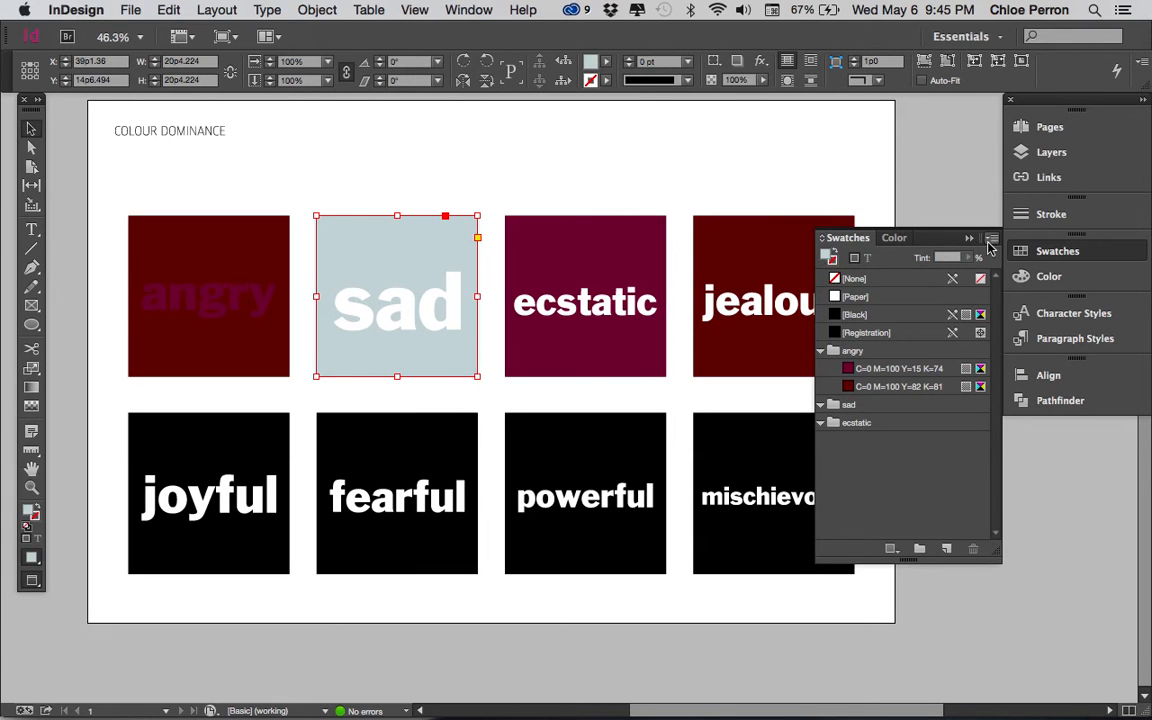
left_click(993, 243)
left_click(868, 247)
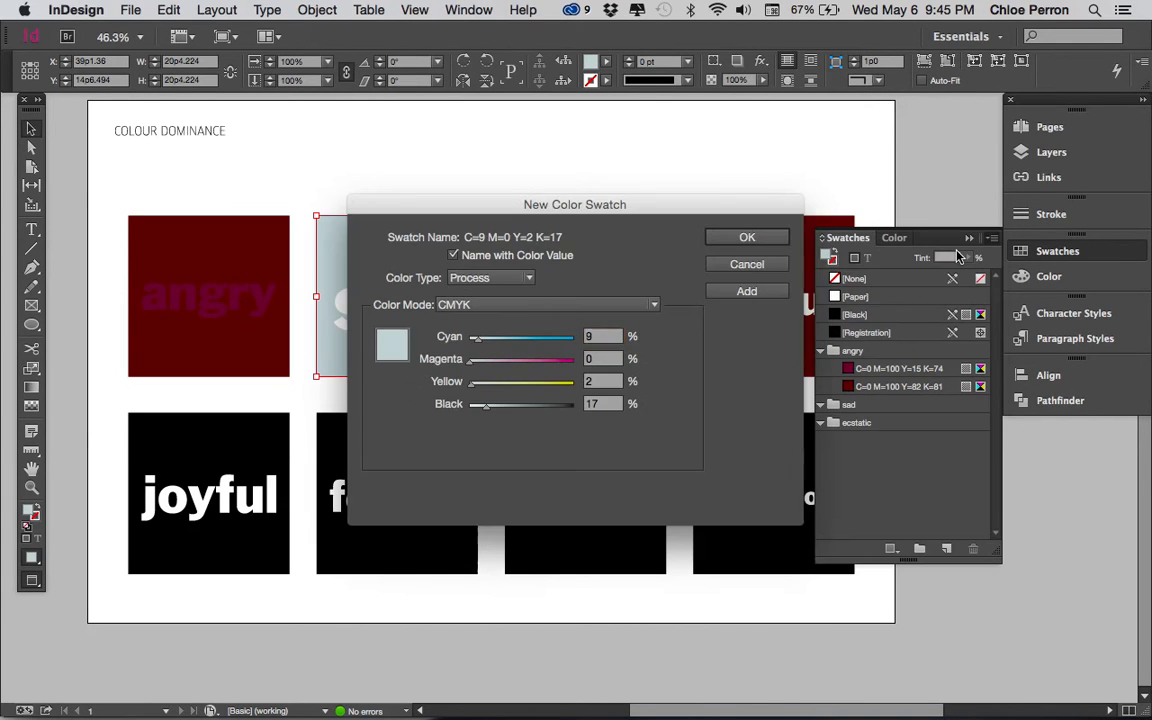
left_click(745, 237)
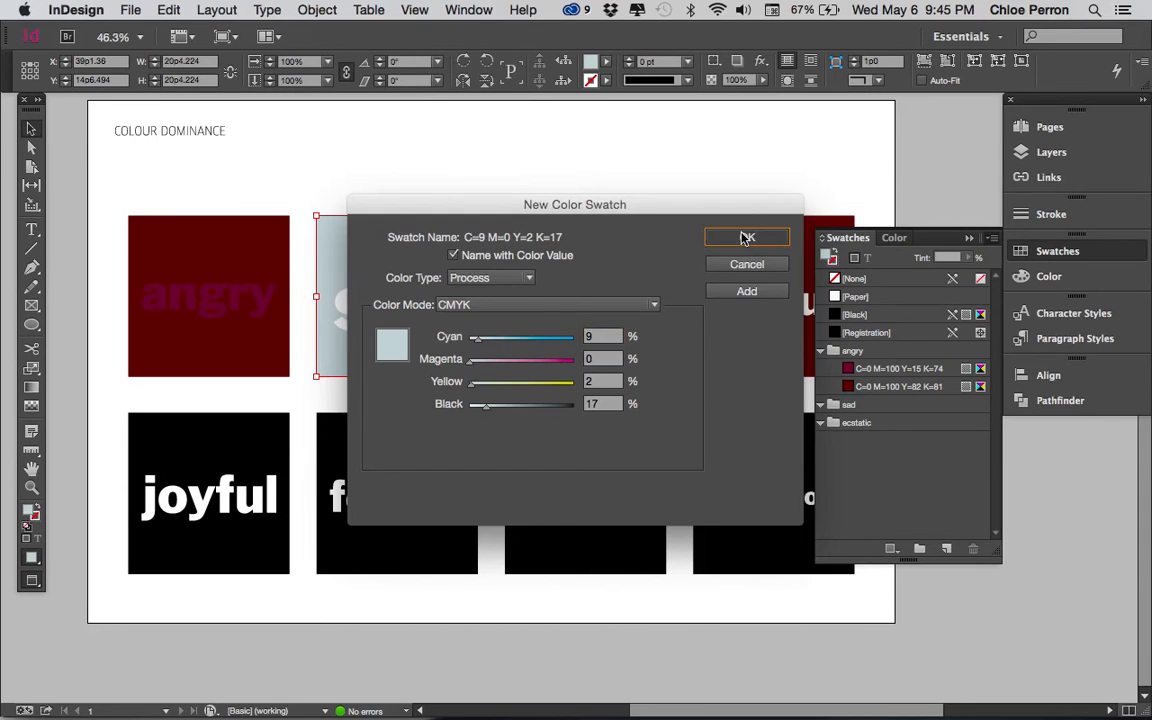
left_click_drag(872, 352, 850, 426)
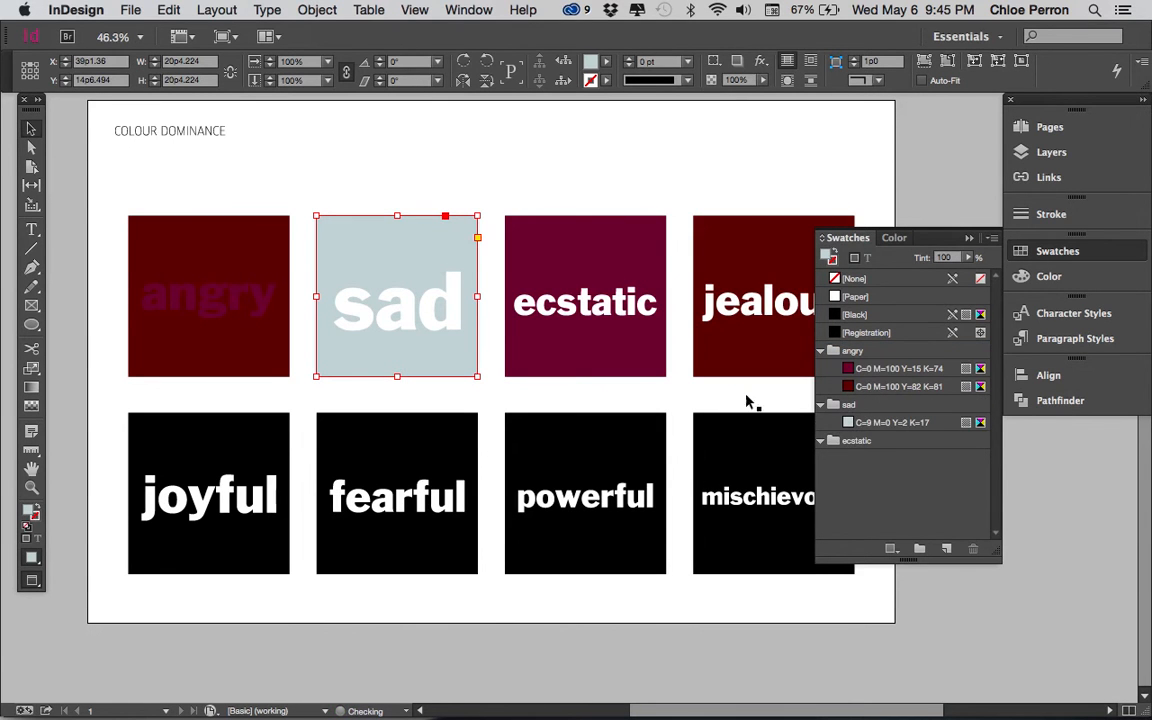
Step: Fill all three letters of the word sad with swatch C=0 M=100 Y=82 K=81
left_click(432, 300)
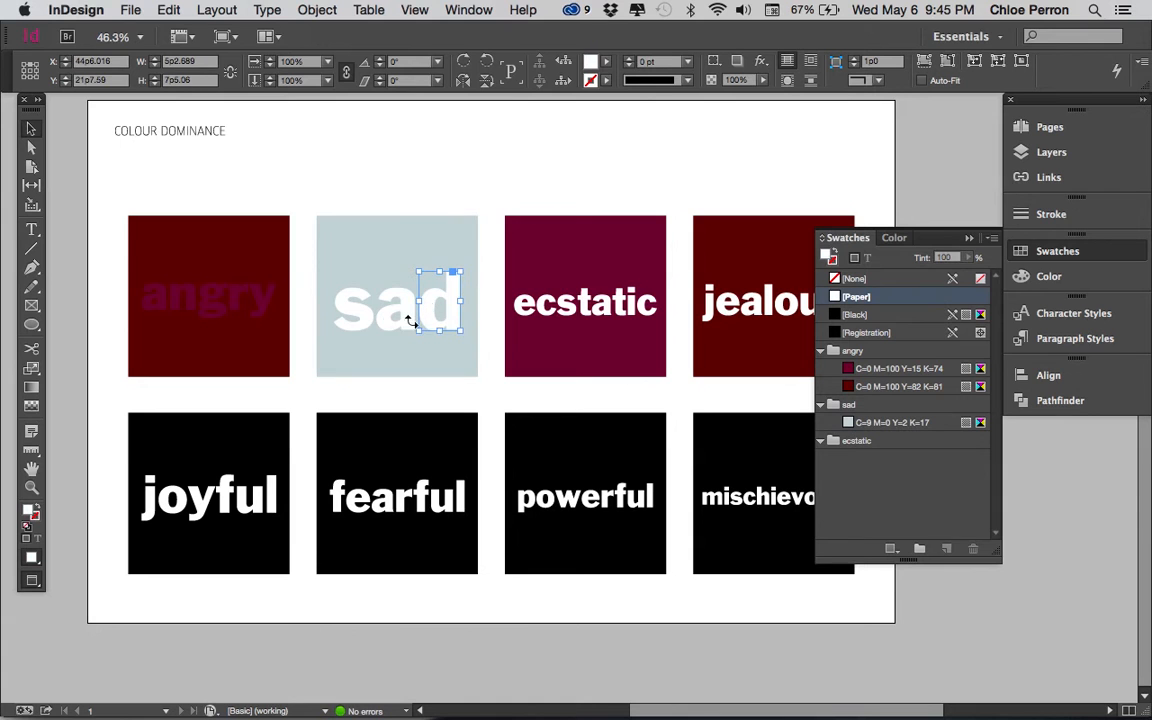
left_click(399, 314, "shift")
left_click(361, 317, "shift")
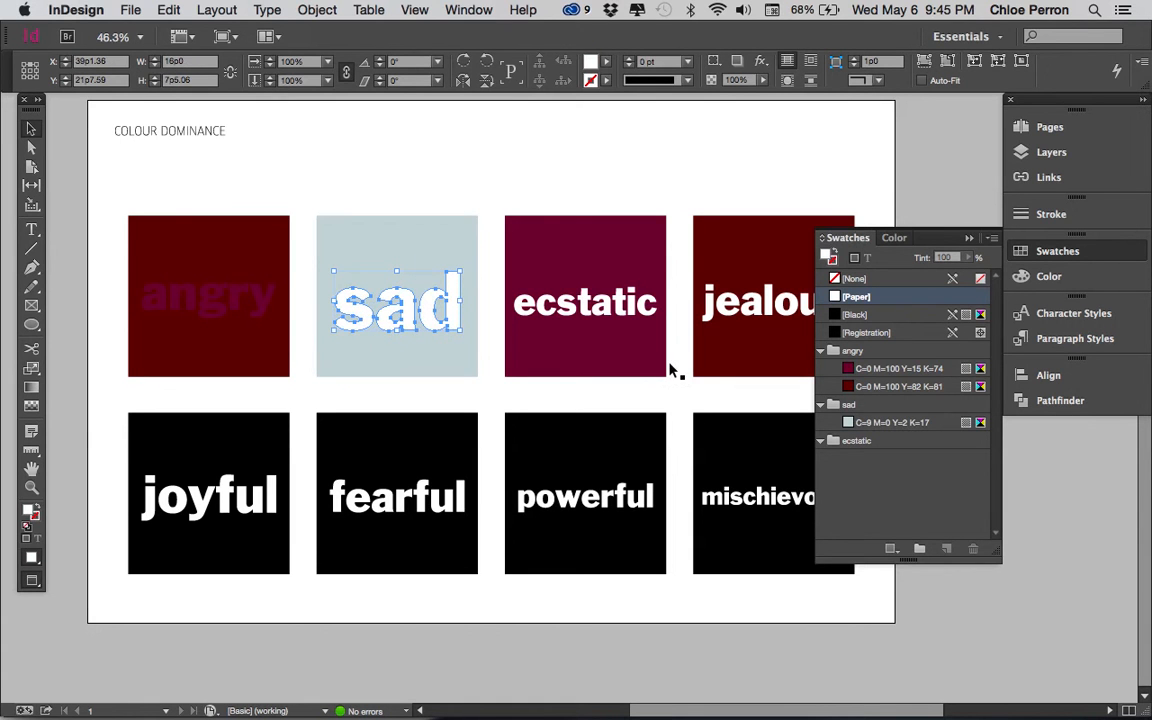
left_click(870, 388)
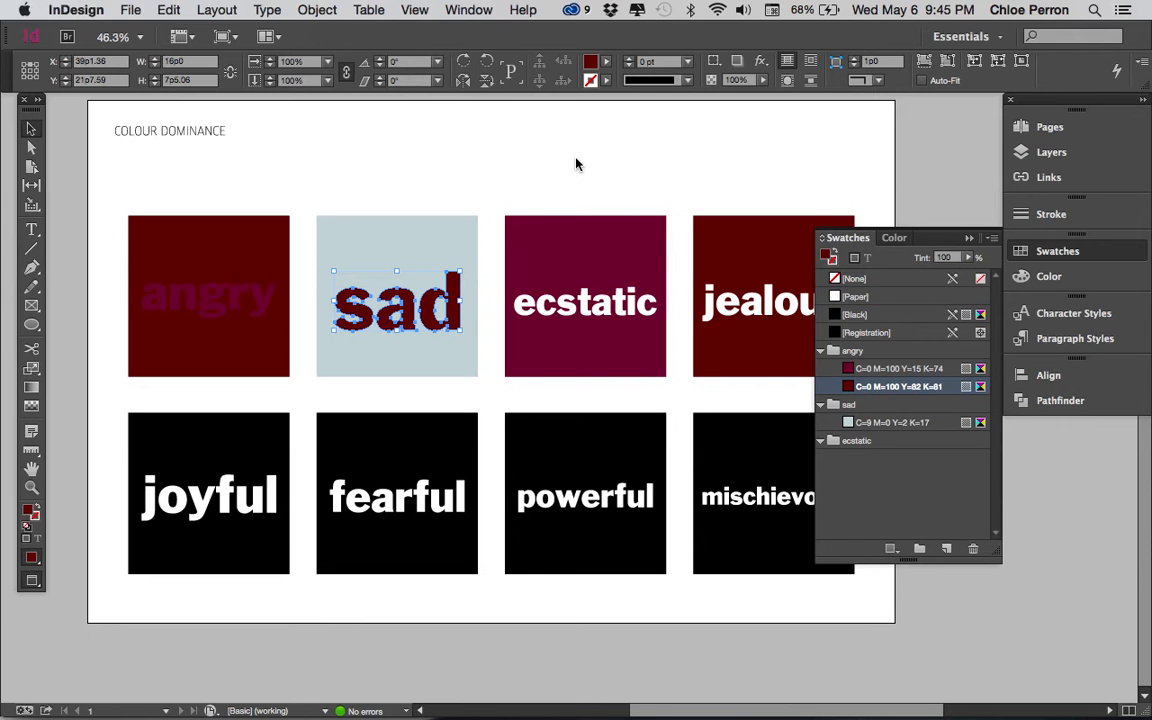
left_click(1021, 279)
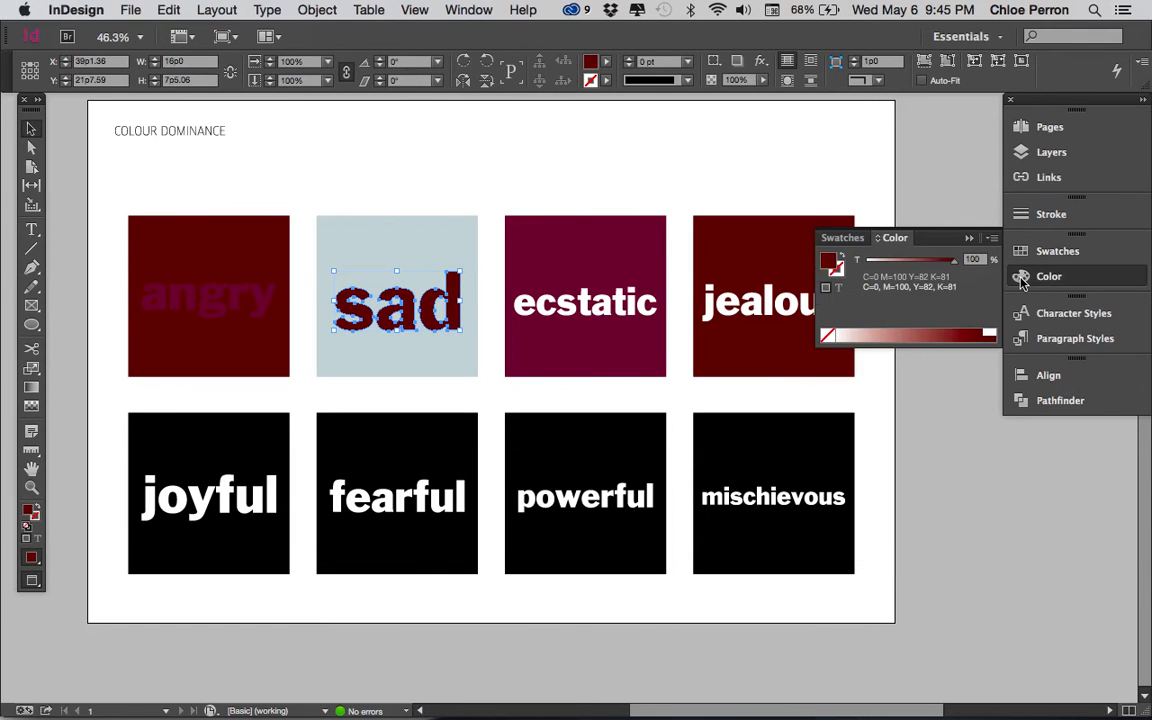
left_click(993, 240)
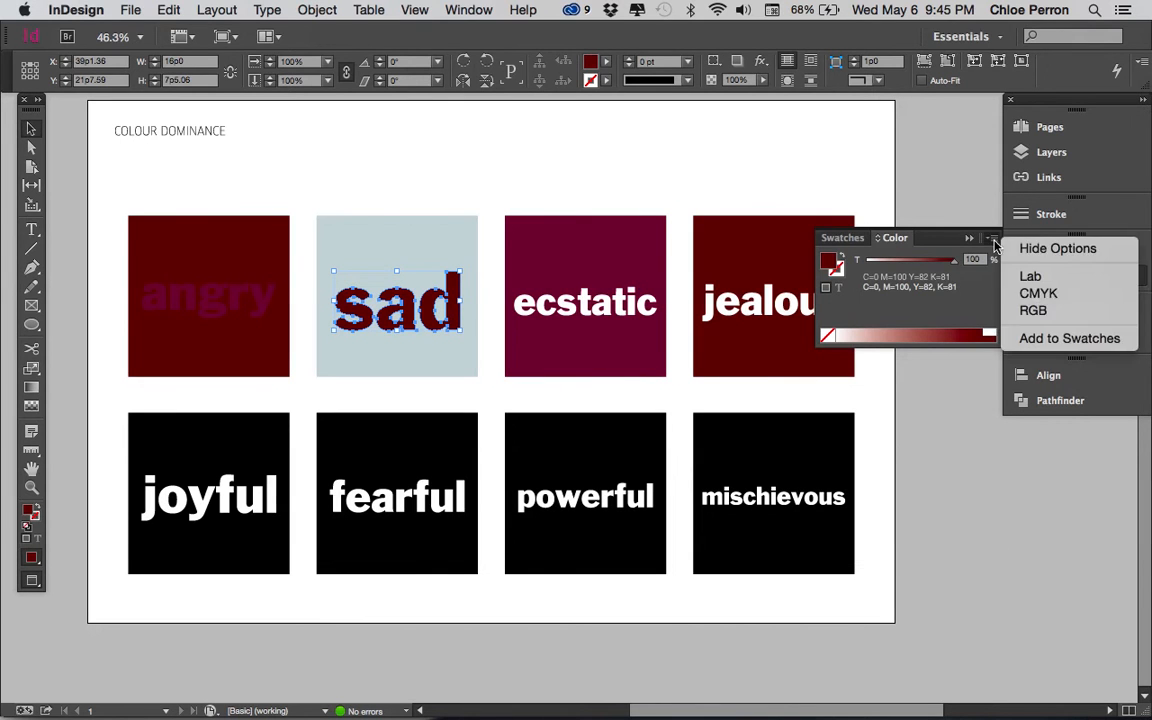
left_click(1035, 293)
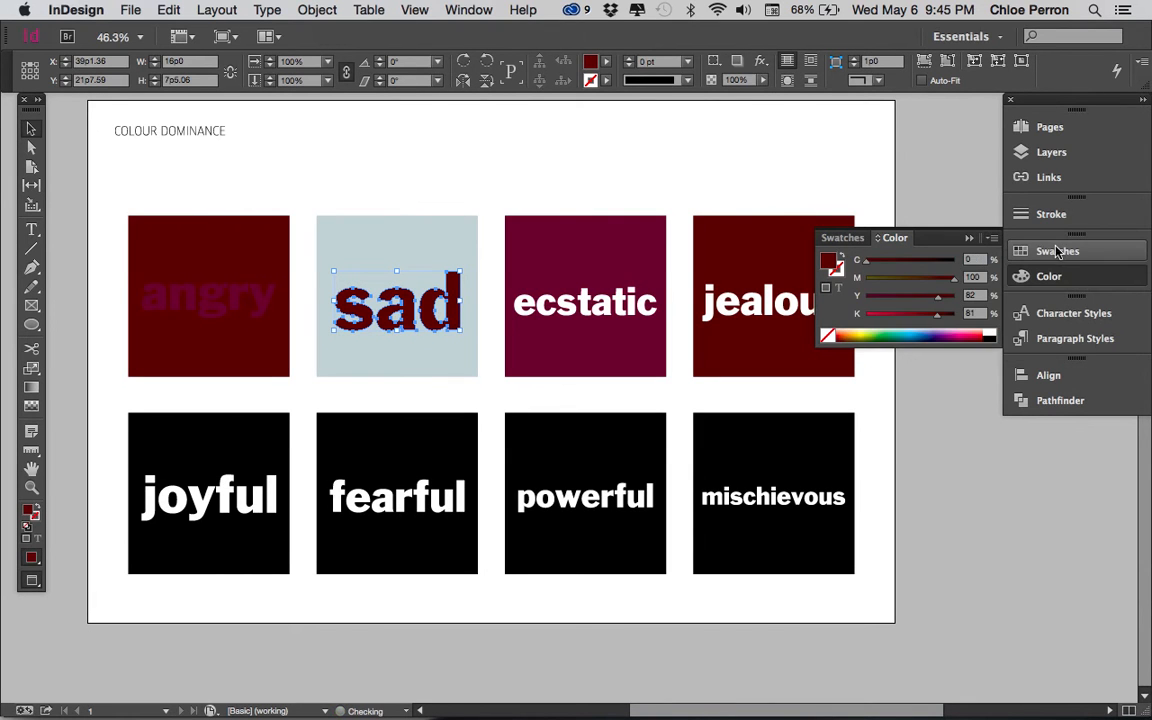
left_click(1058, 251)
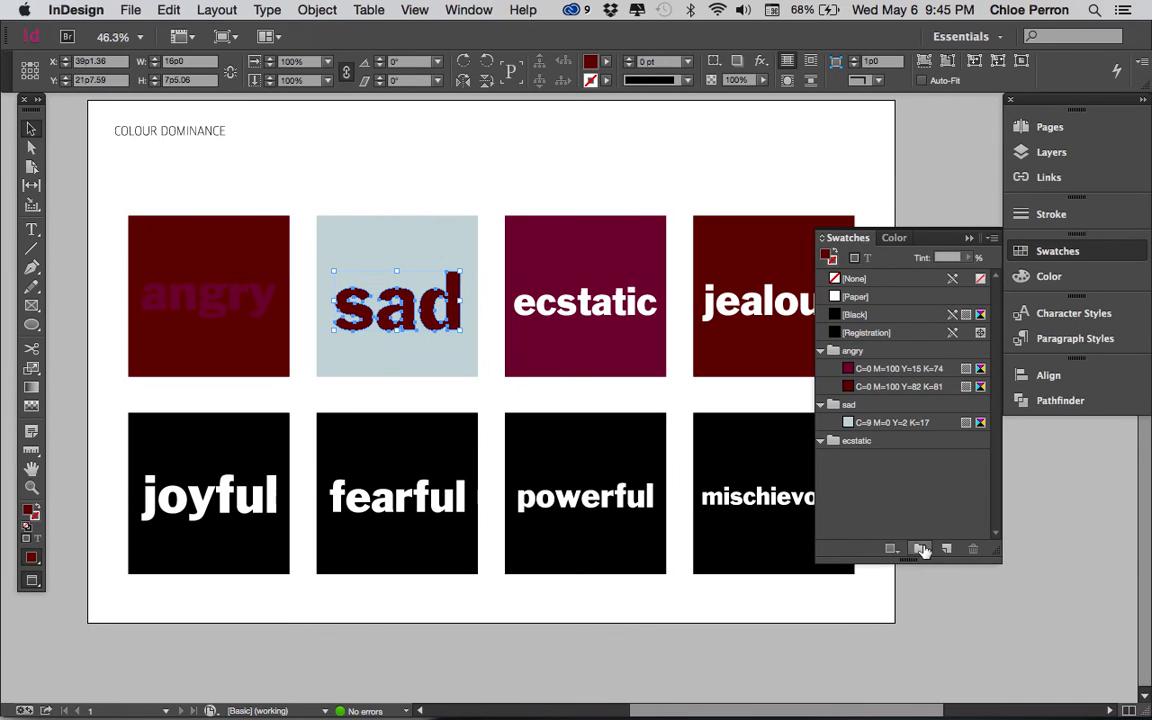
left_click(993, 238)
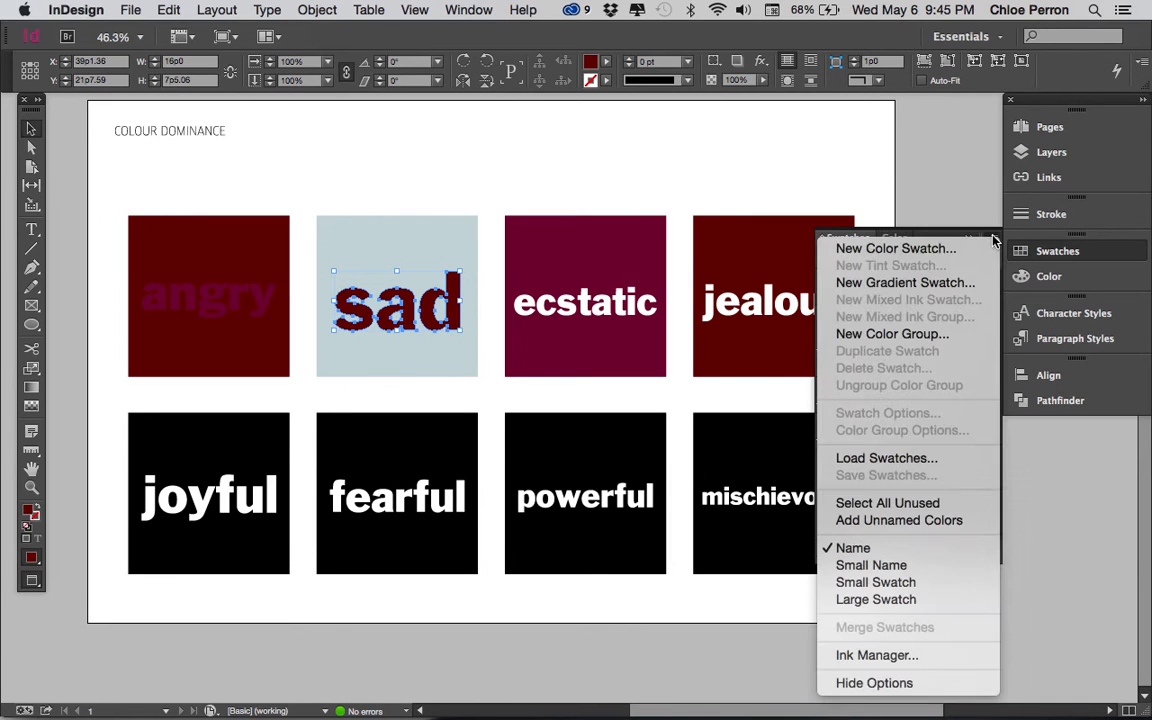
left_click(654, 157)
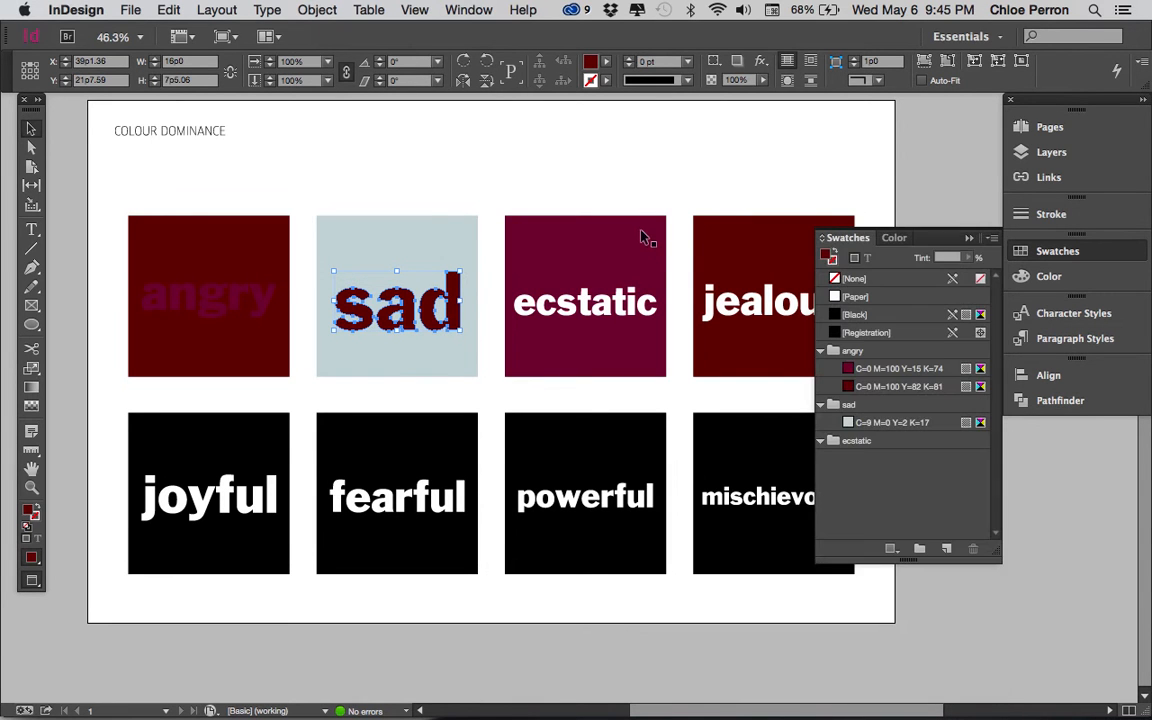
Step: Fill the ecstatic square with the bright yellow CMYK colour C=5 M=0 Y=78 K=0
left_click(645, 233)
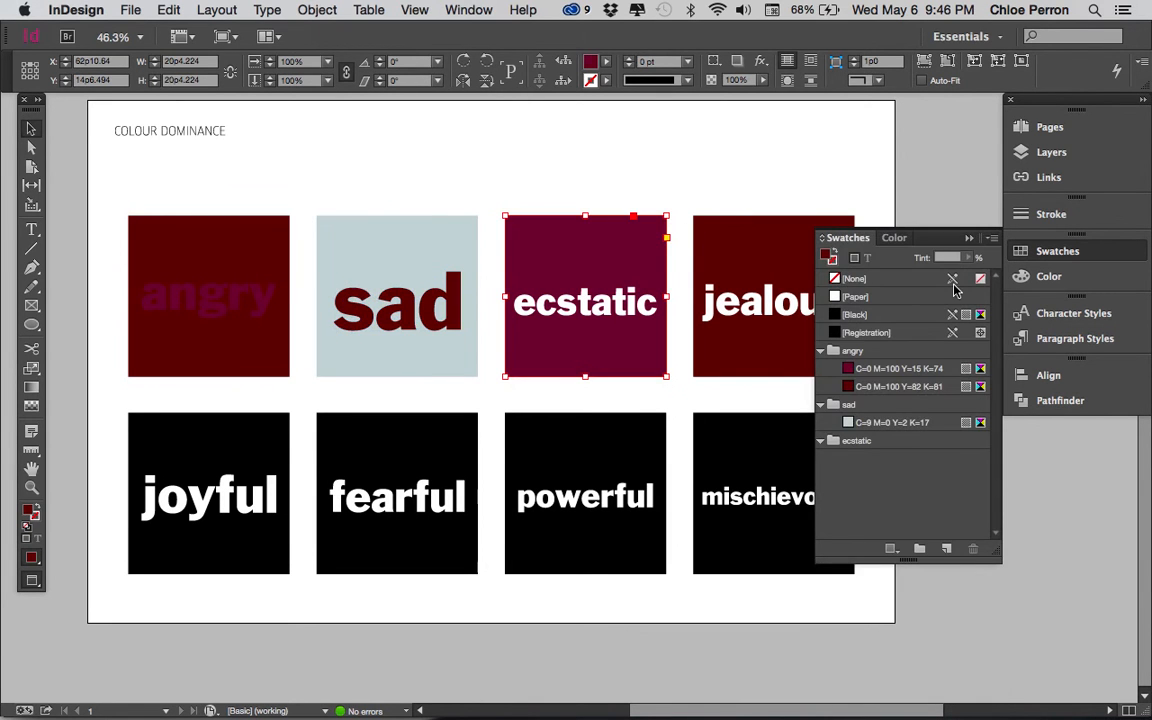
left_click(1047, 278)
left_click(991, 241)
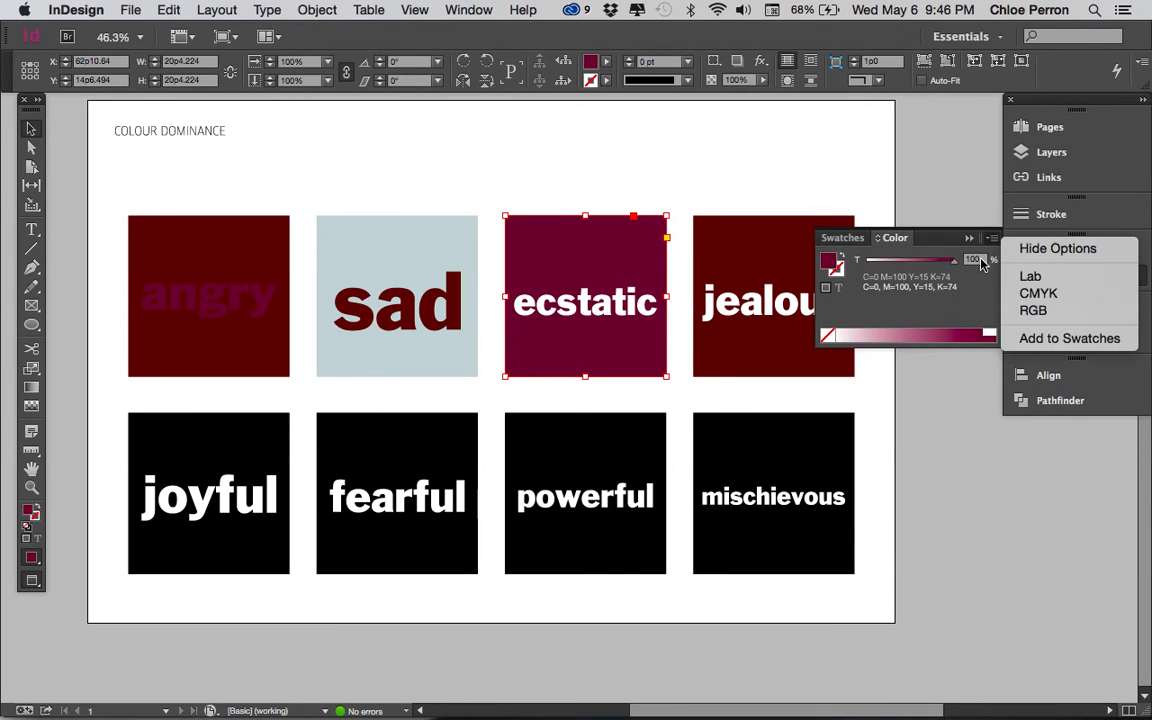
left_click(1010, 291)
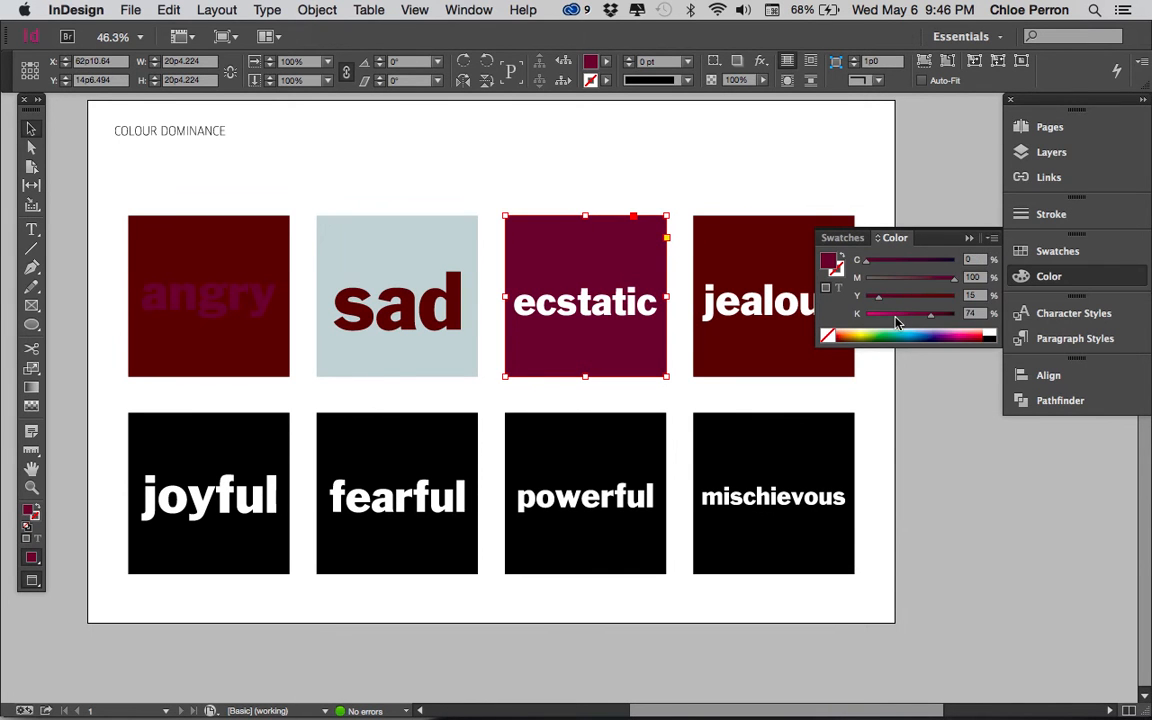
left_click(897, 320)
left_click(882, 316)
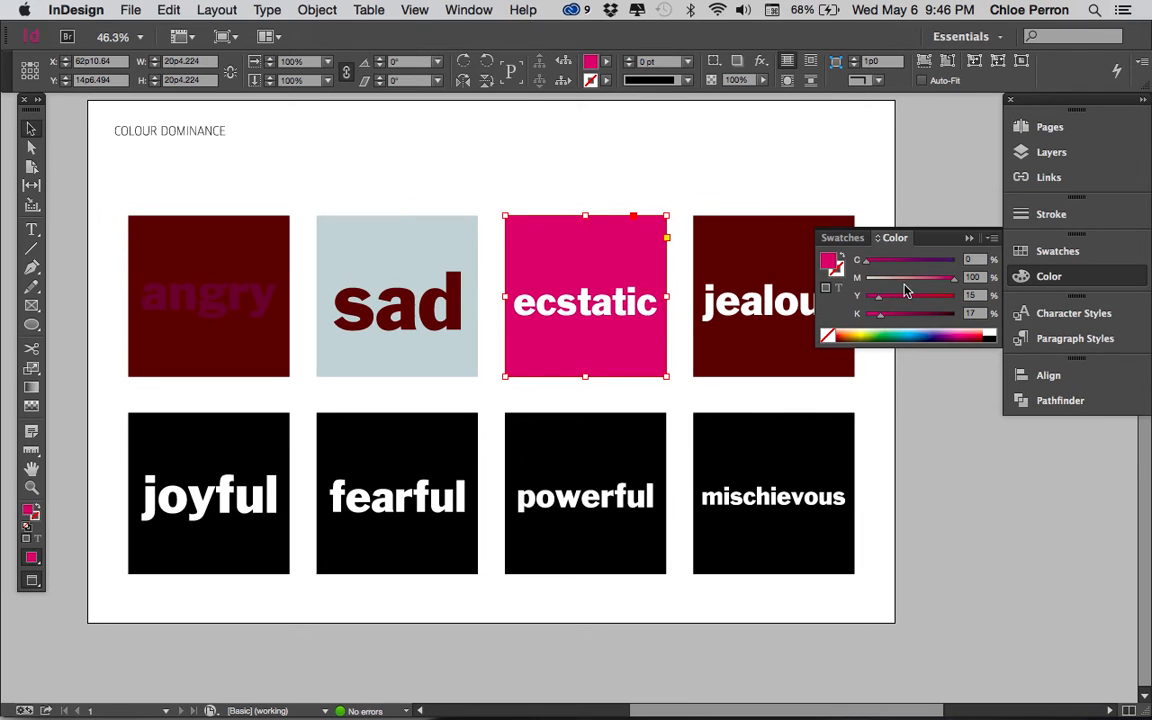
left_click(869, 329)
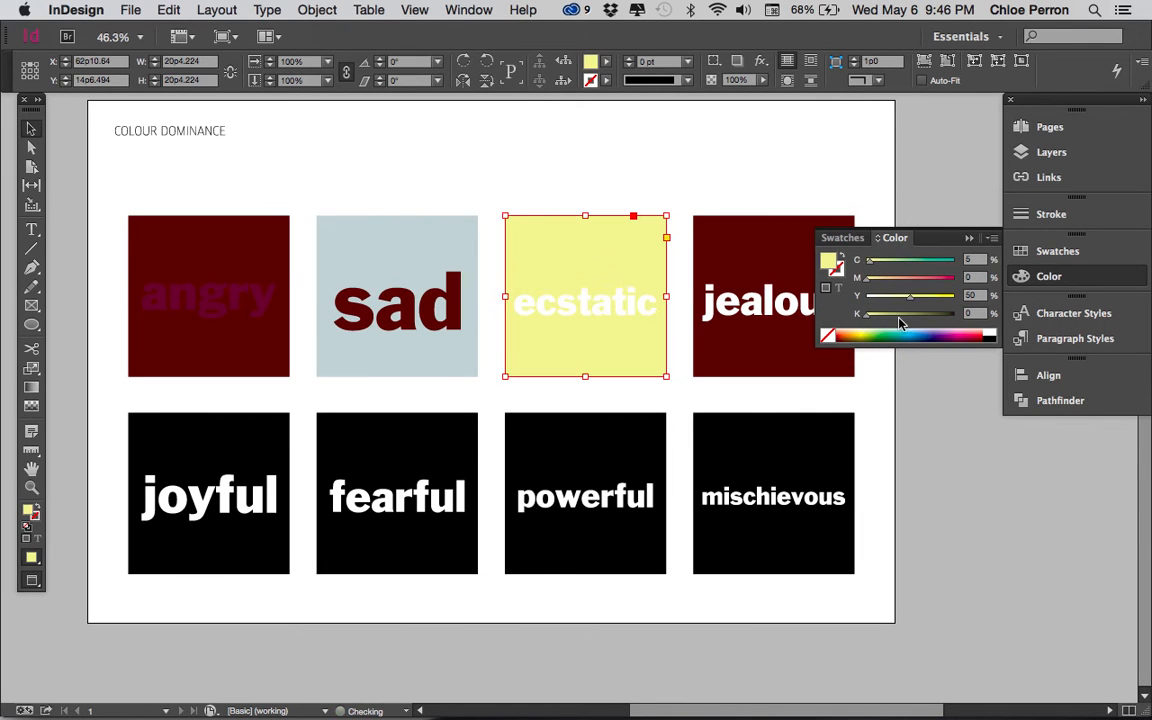
left_click_drag(910, 297, 934, 297)
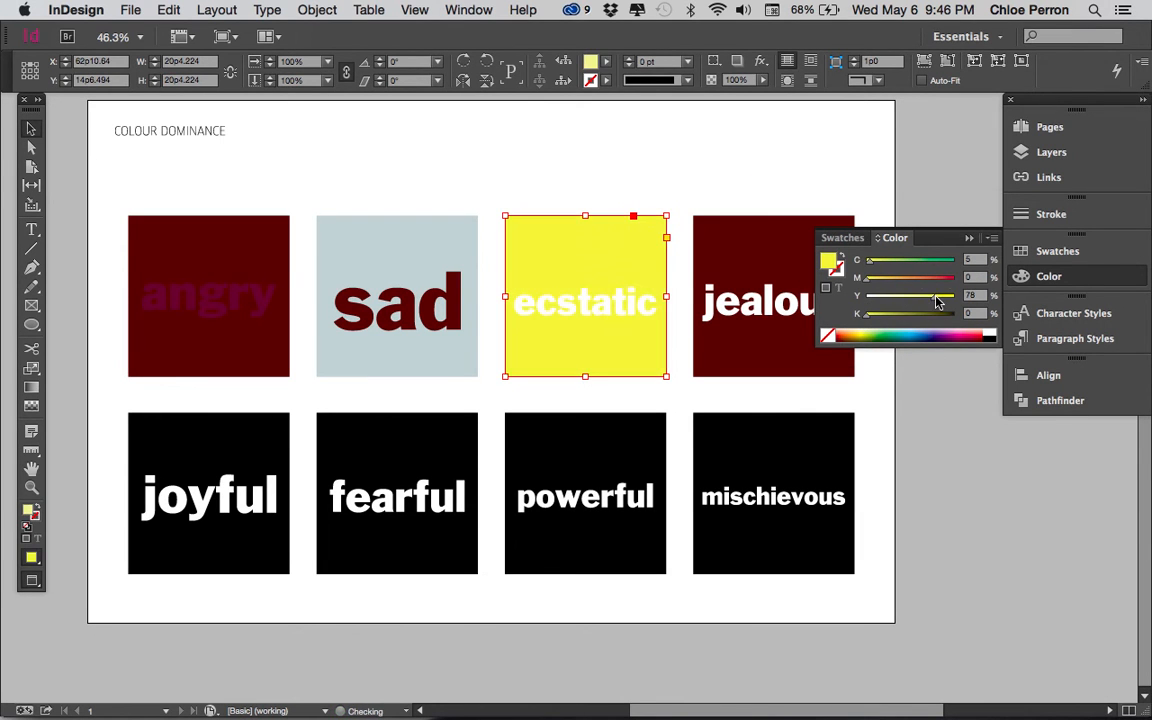
Step: Save the ecstatic square's fill as a new process colour swatch and move it into the ecstatic colour group
left_click(1085, 254)
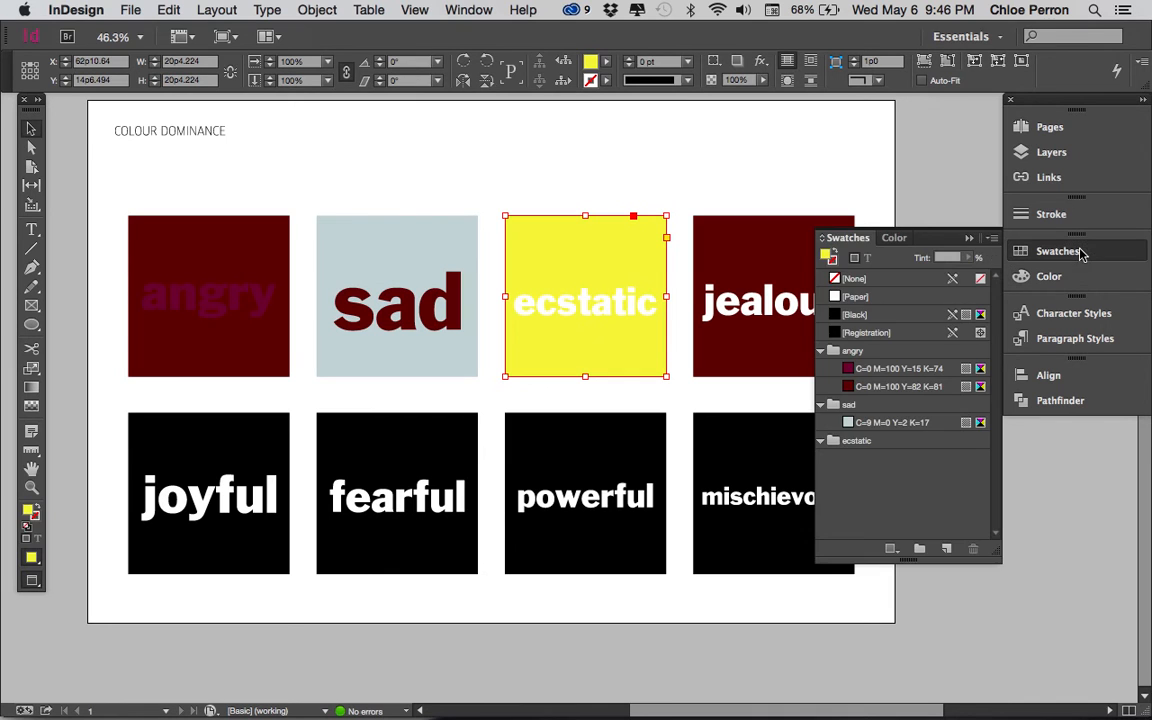
left_click(993, 240)
left_click(975, 252)
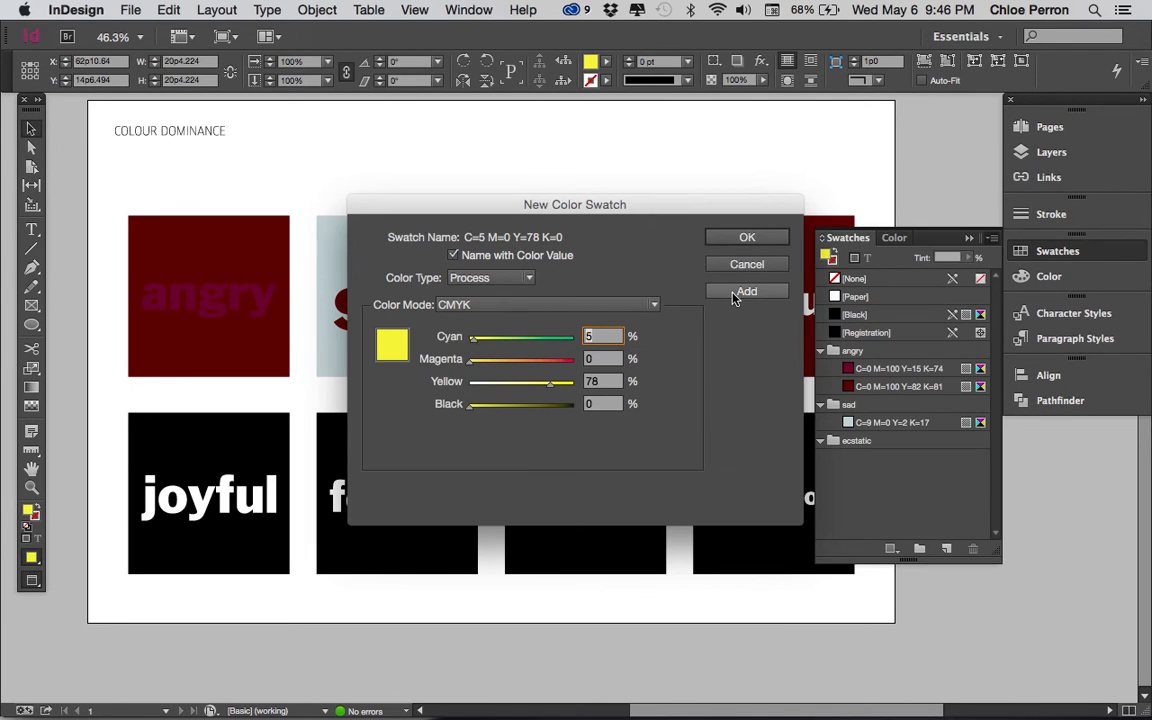
left_click(746, 237)
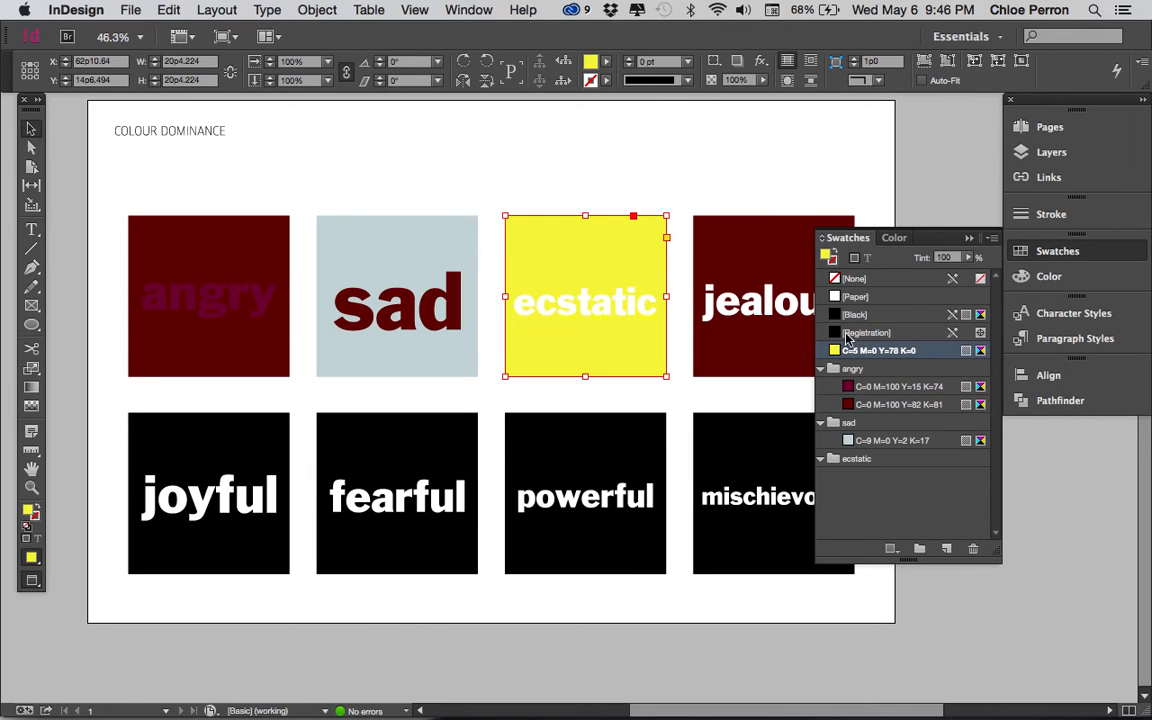
left_click_drag(845, 352, 852, 458)
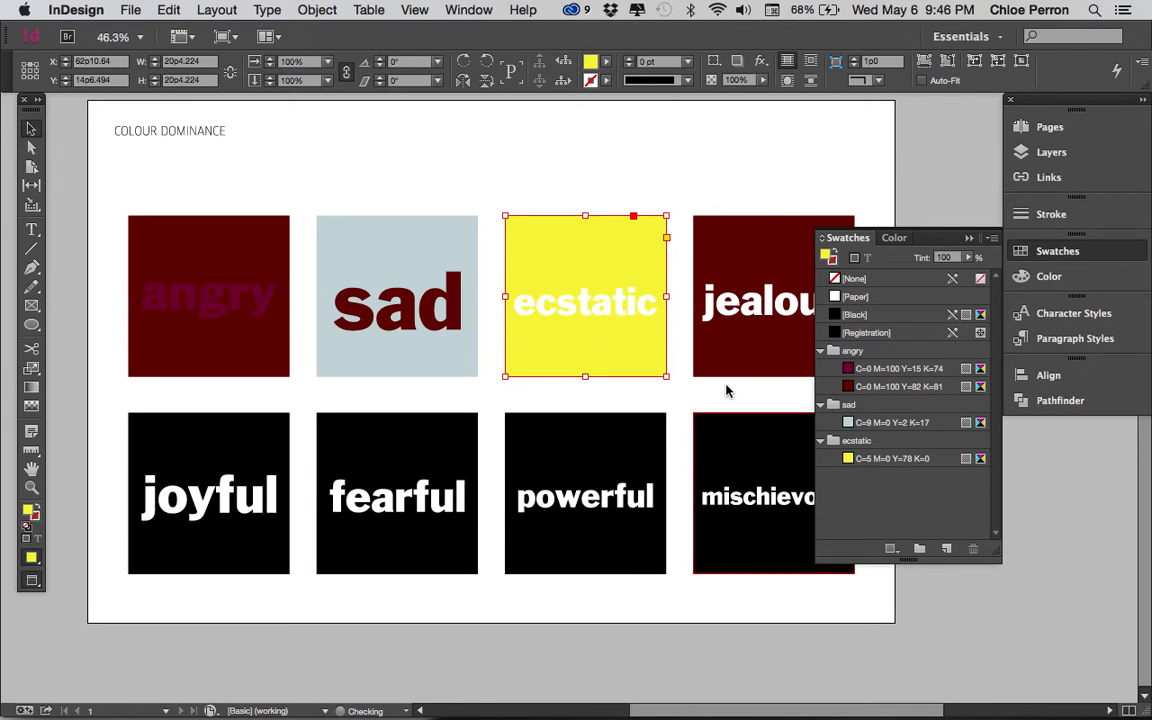
Step: Fill the letters s and d of the word sad with swatch C=5 M=0 Y=78 K=0
left_click(439, 309)
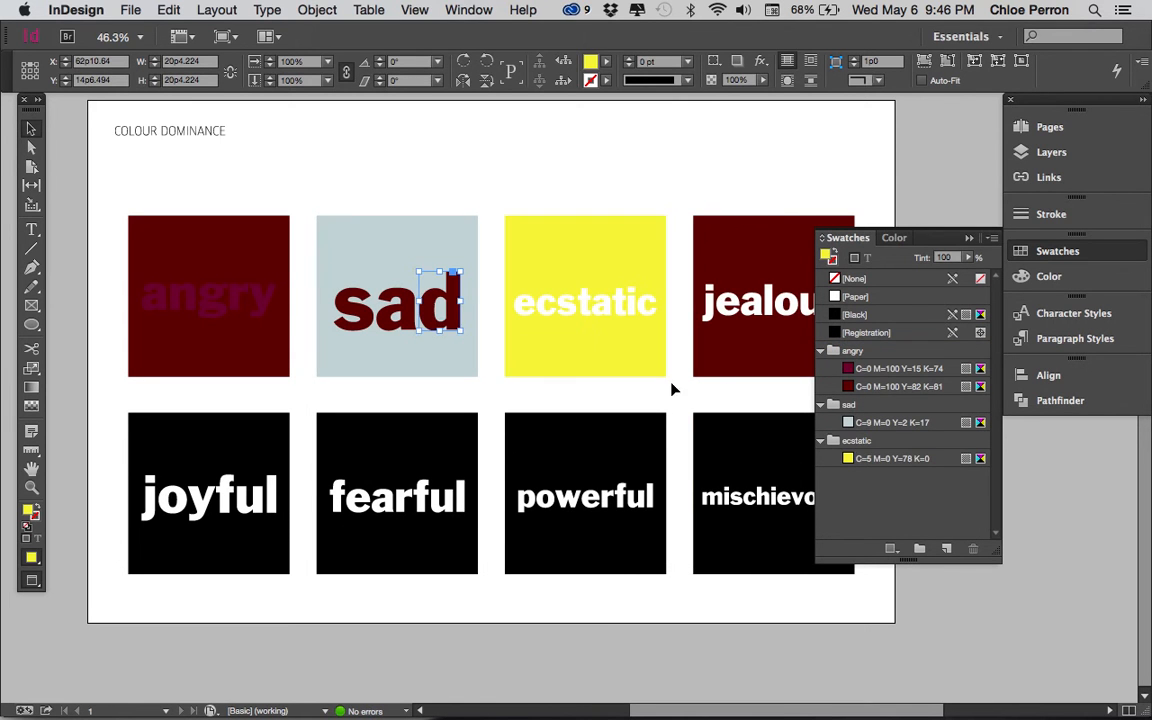
left_click(851, 462)
left_click(352, 300)
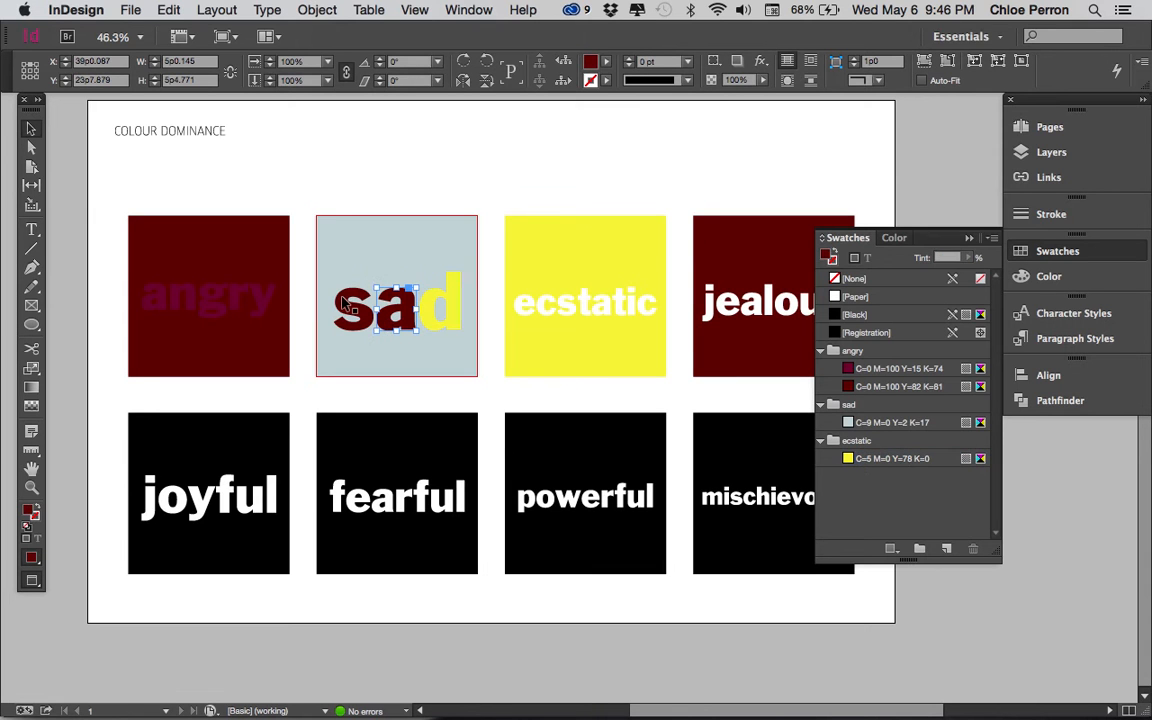
left_click(880, 458)
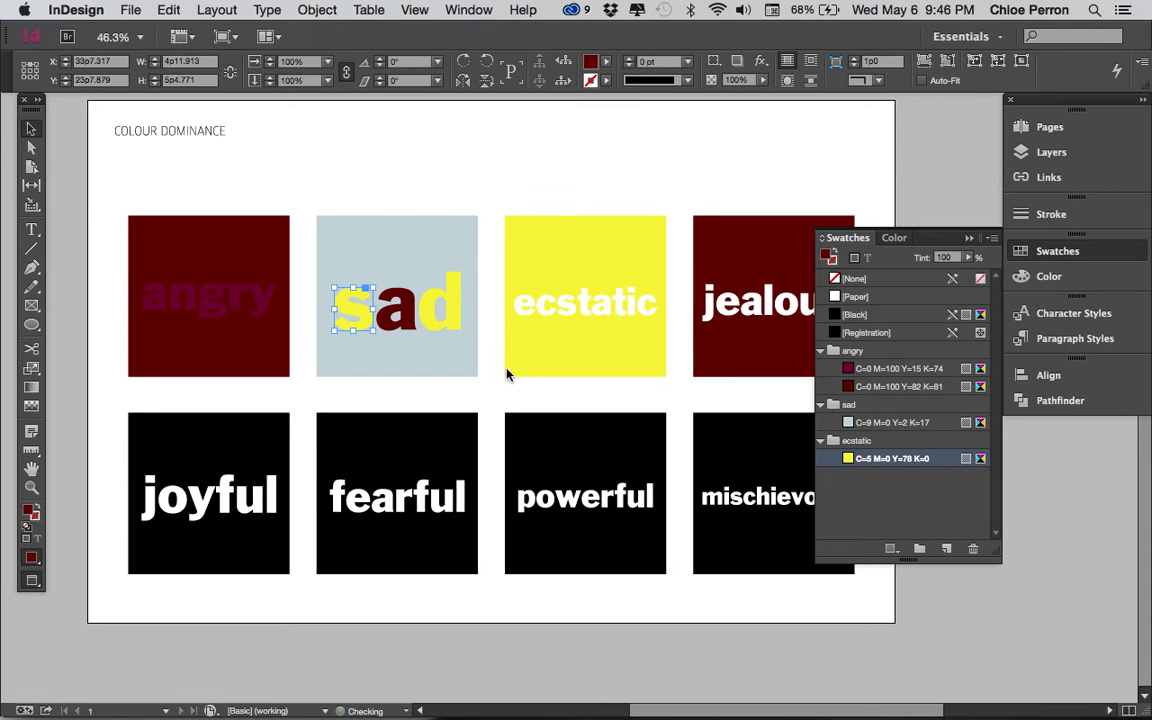
left_click(401, 320)
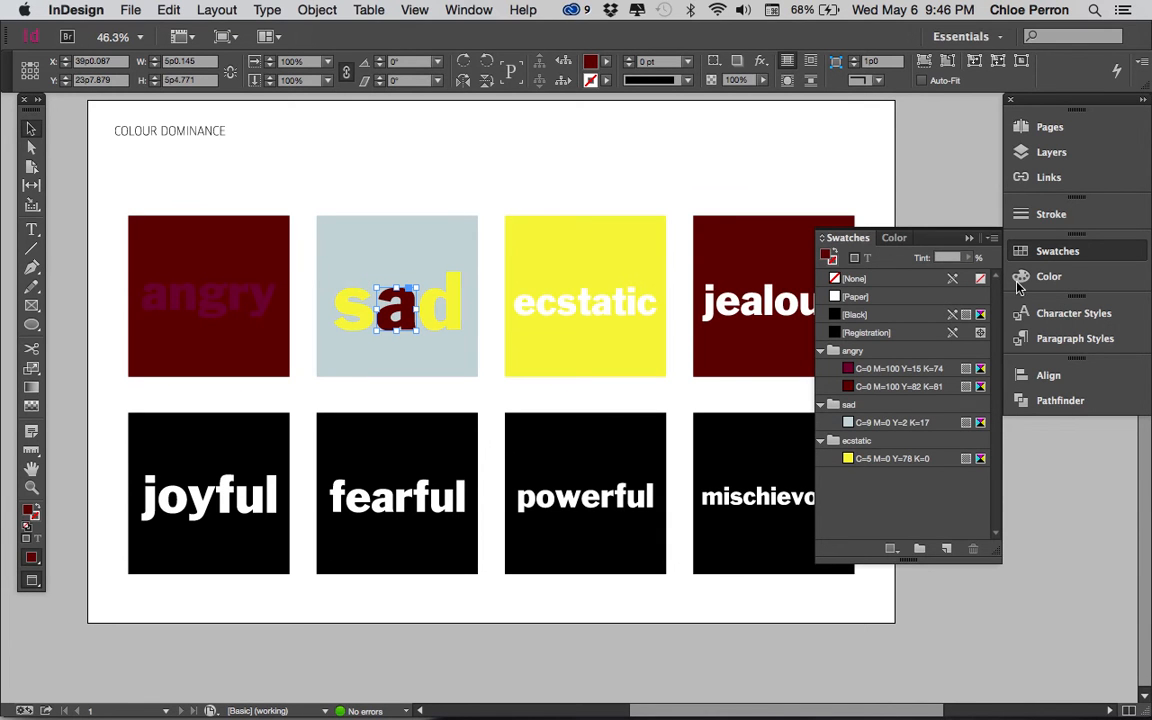
left_click(1050, 280)
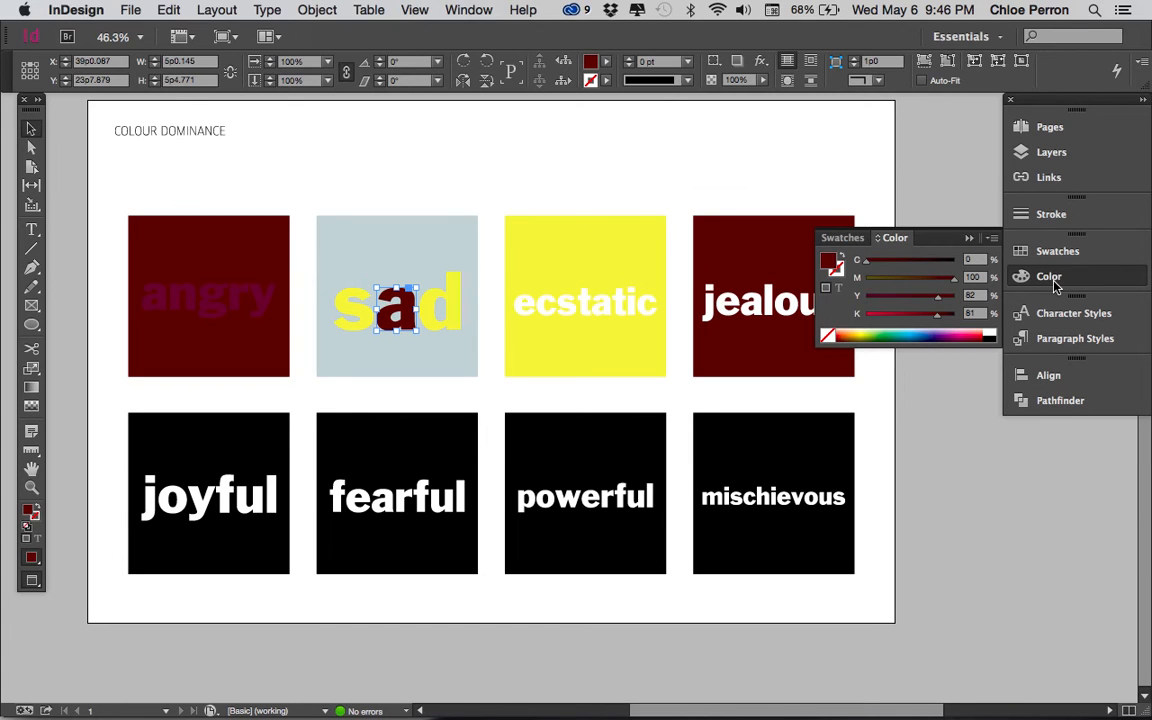
Step: Deselect the lettering and save the document
left_click(476, 204)
left_click(130, 9)
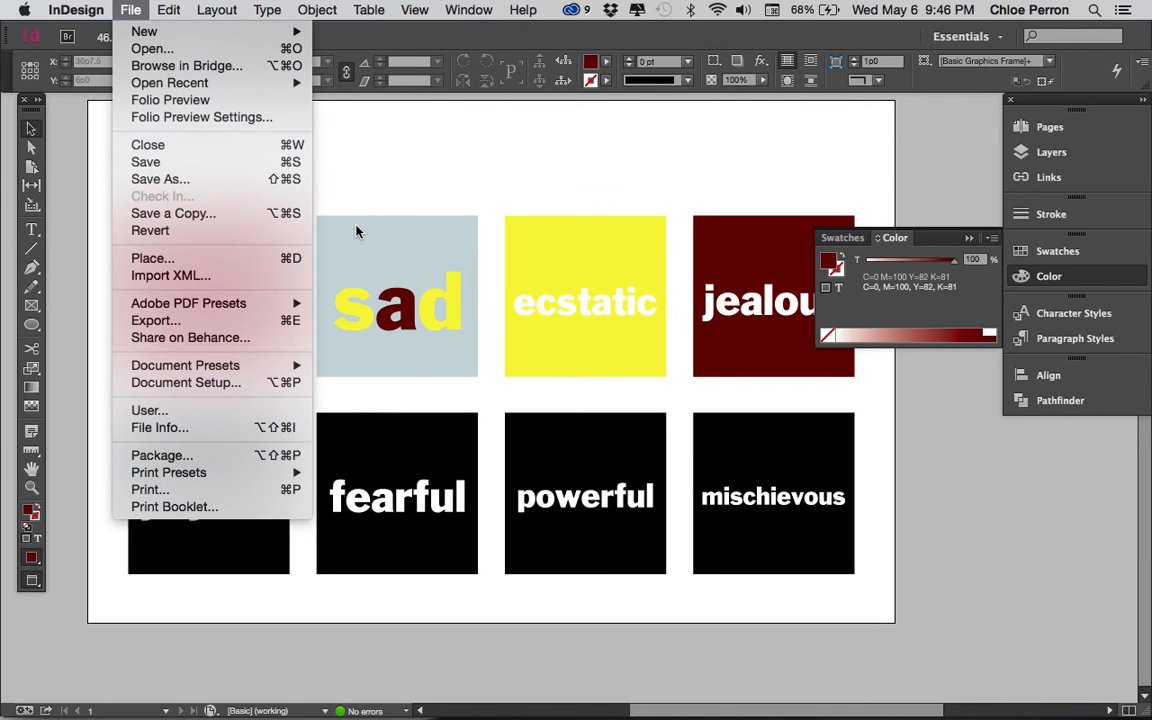
left_click(320, 202)
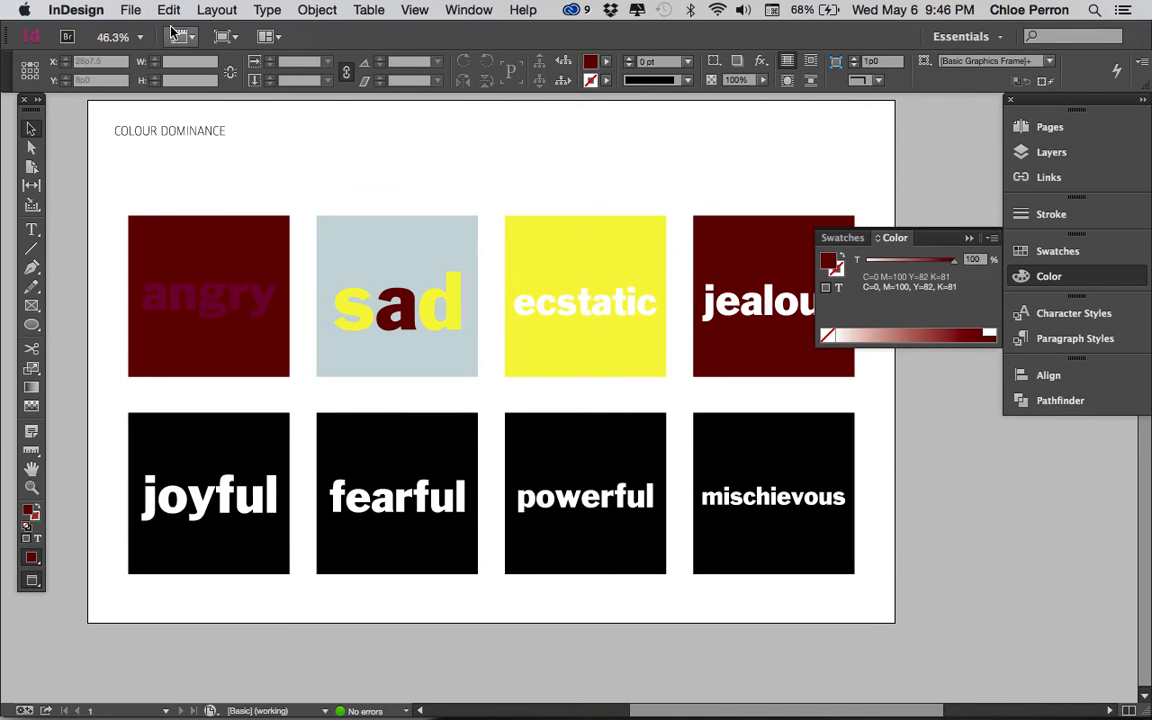
left_click(130, 9)
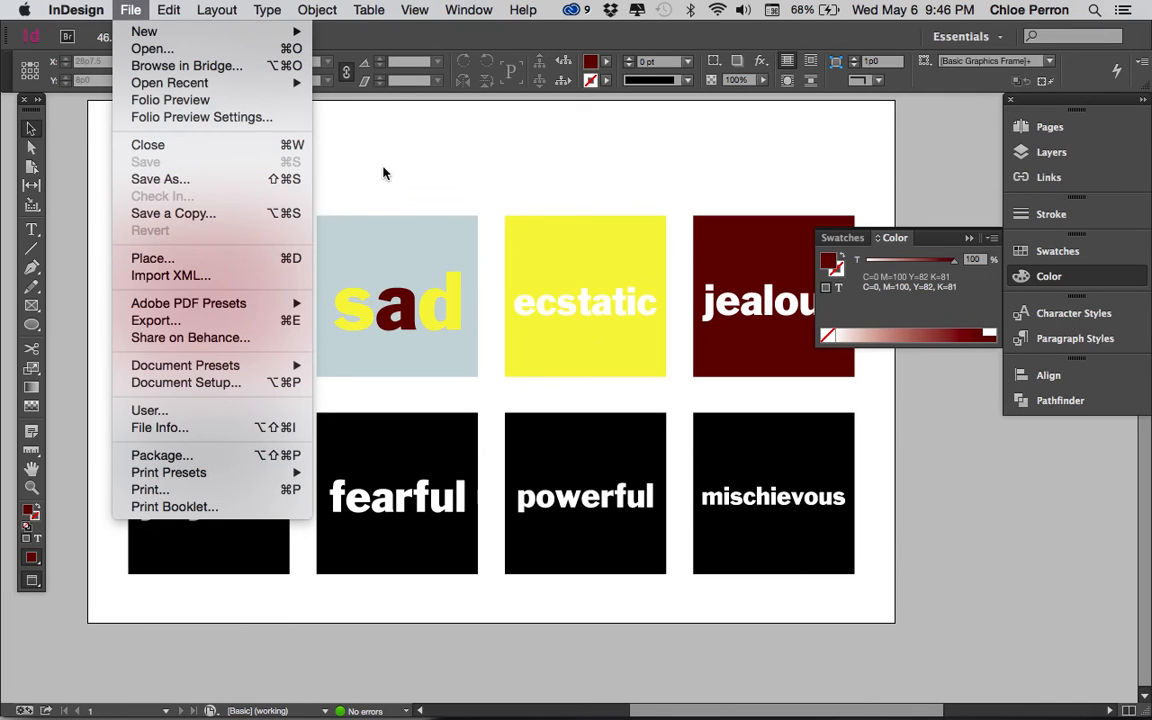
left_click(230, 455)
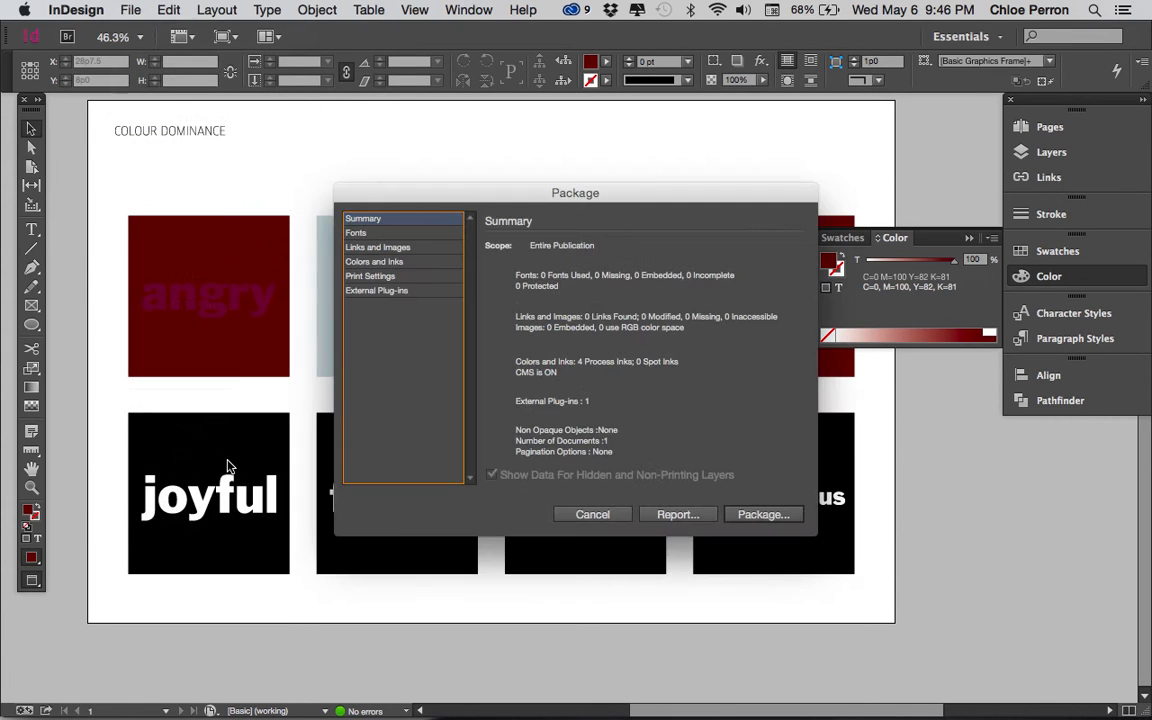
key("Escape")
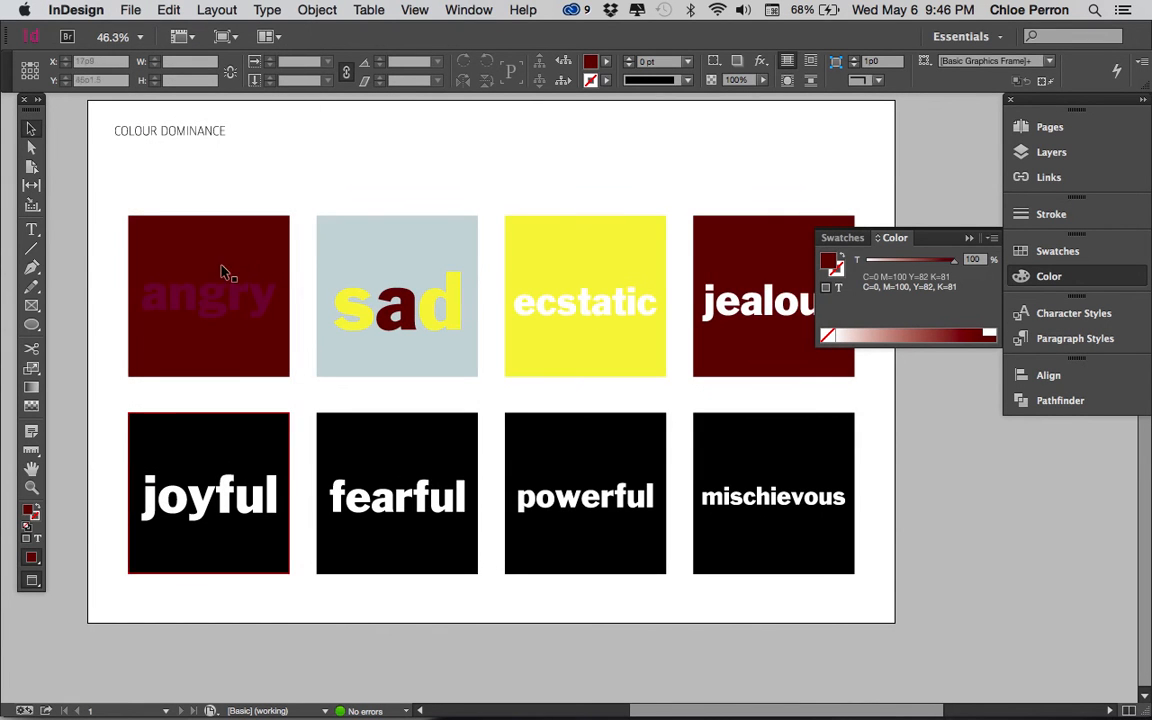
Step: Start an Adobe PDF (Print) export to the Desktop, replacing the L6_Colour_ filename prefix with the student's last and first name separated by underscores
left_click(130, 9)
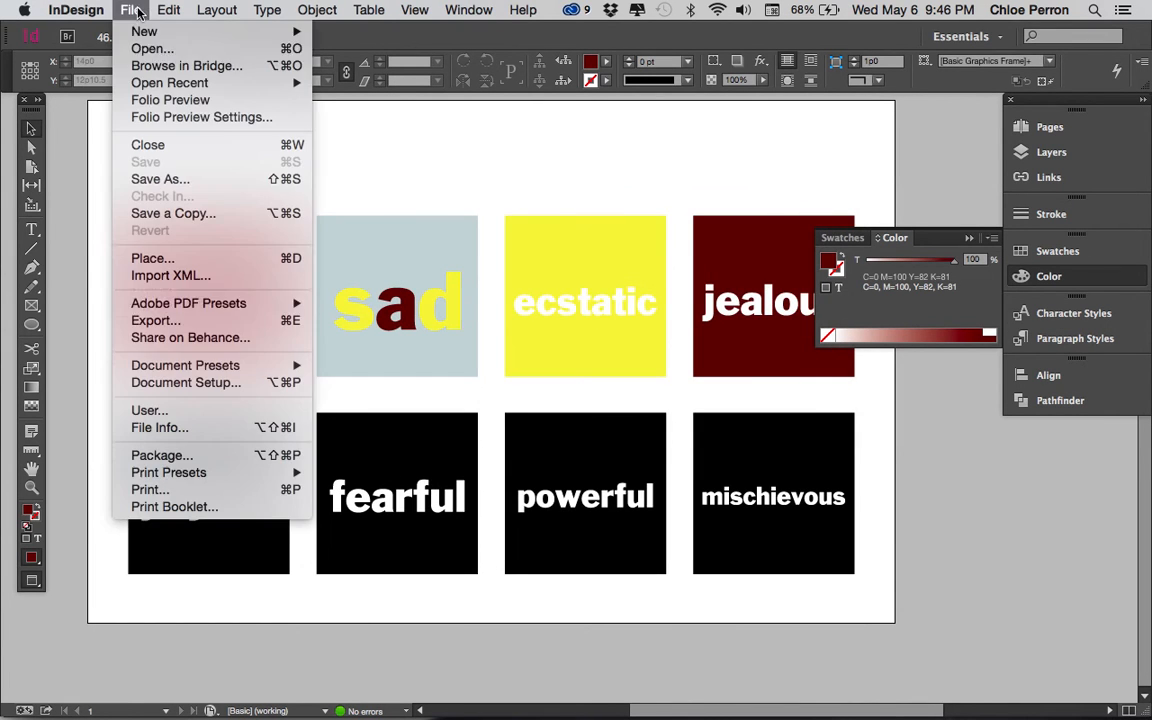
left_click(155, 320)
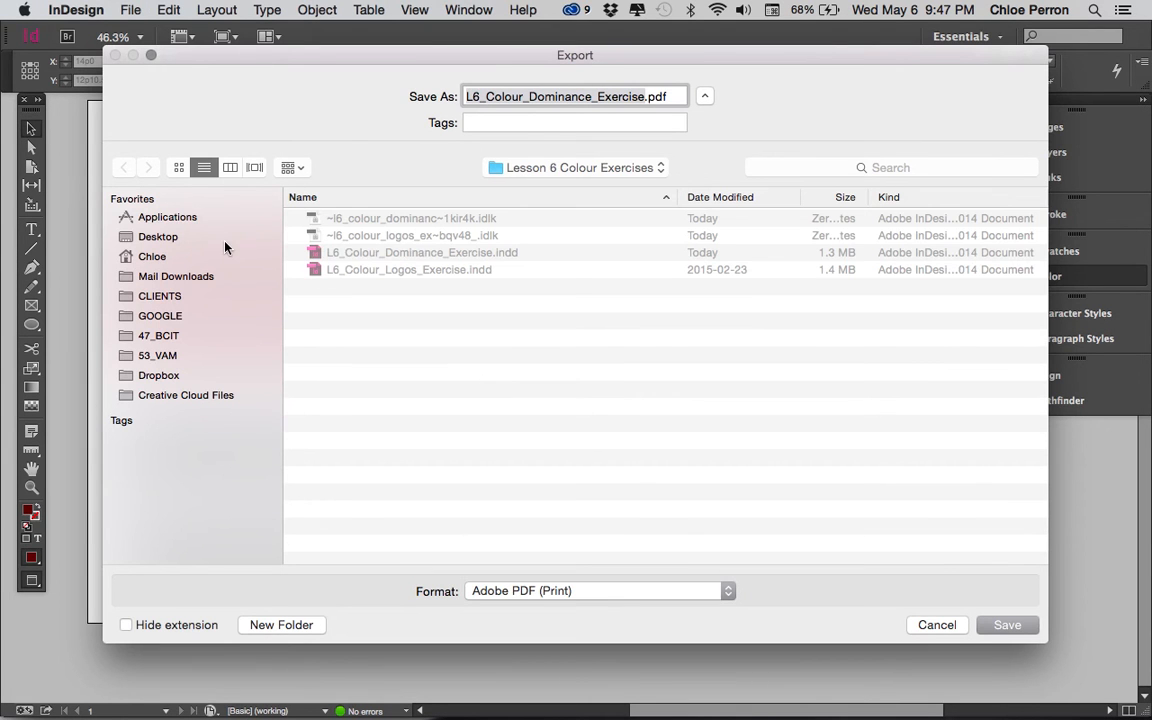
left_click(226, 247)
left_click(487, 97)
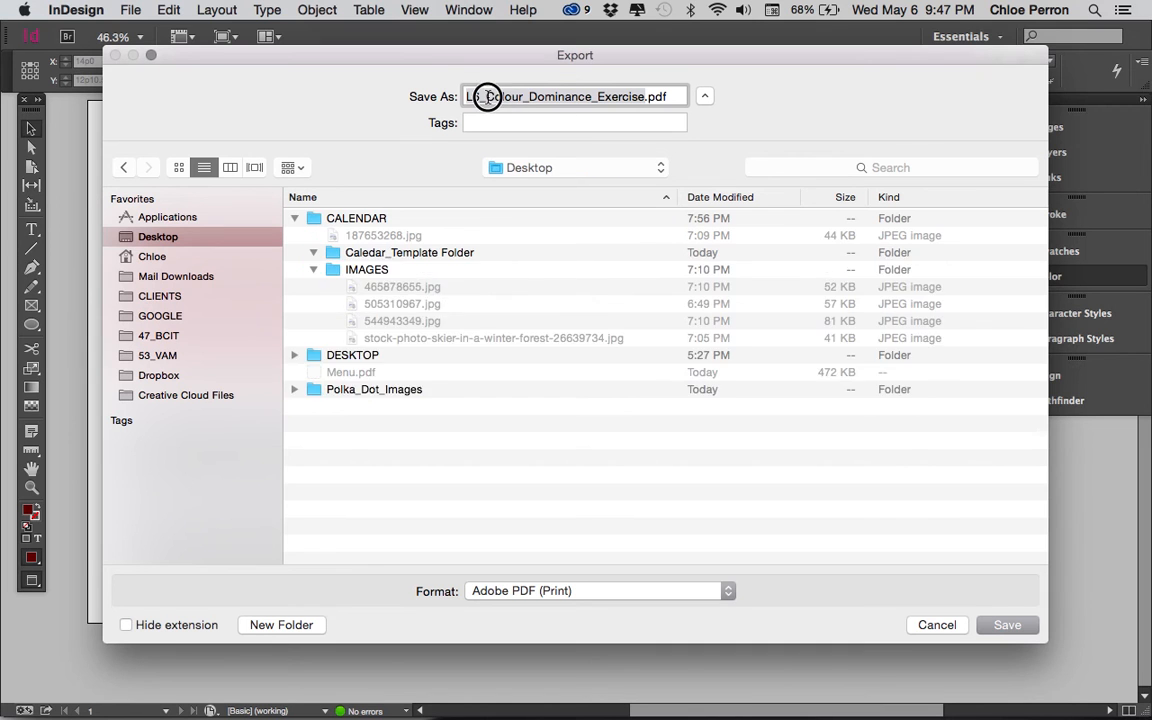
double_click(528, 100)
left_click(528, 97)
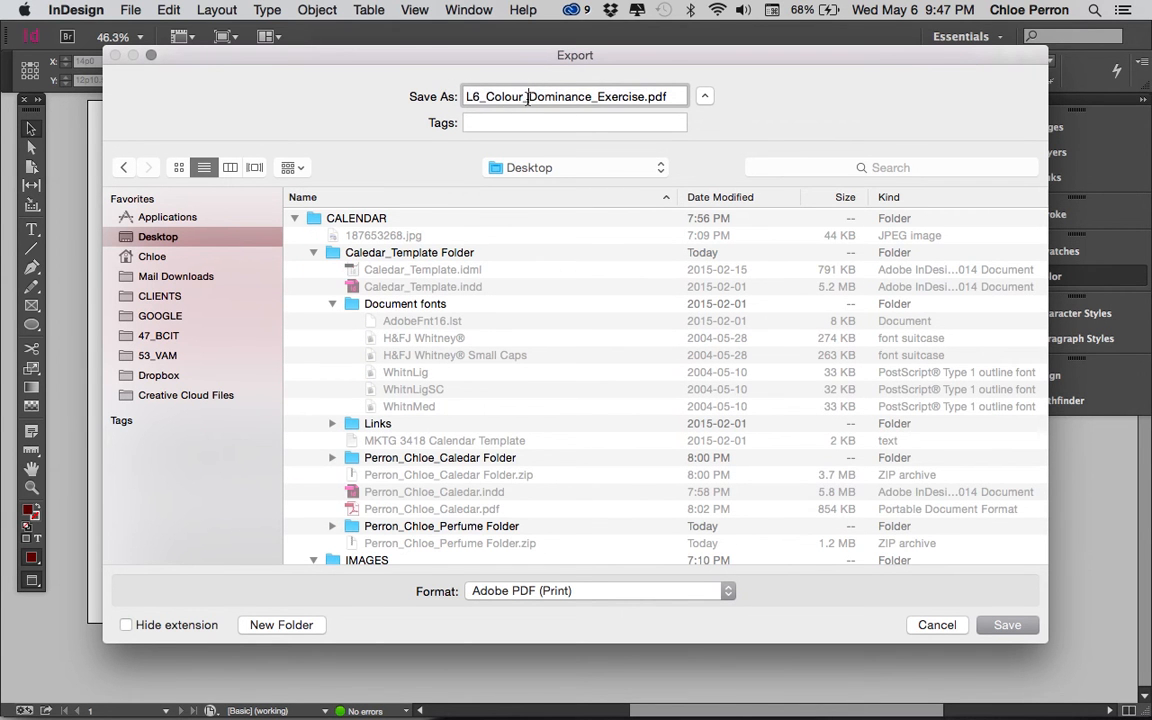
left_click_drag(528, 97, 418, 88)
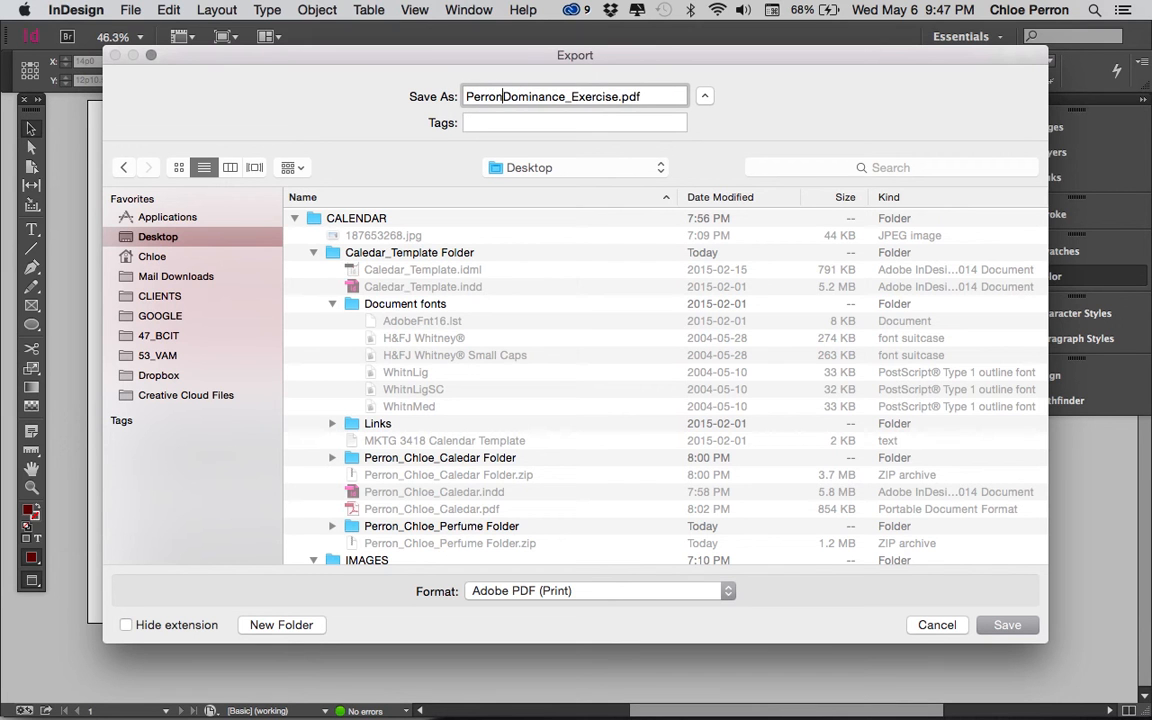
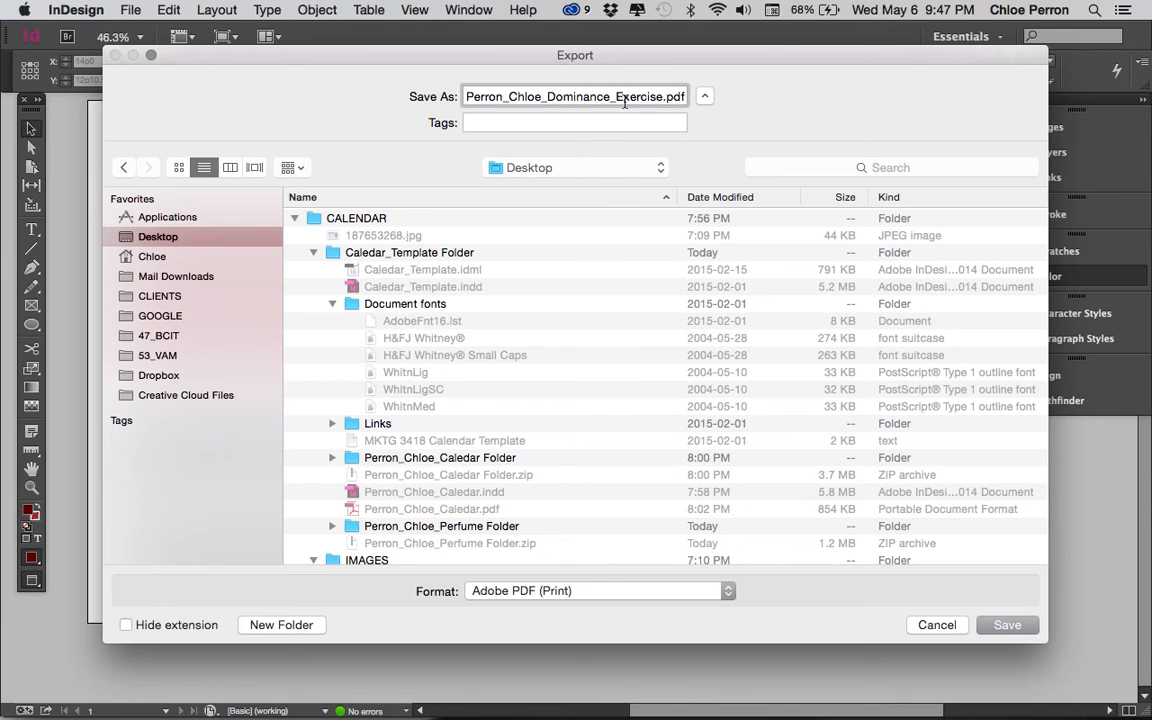
Step: Remove _Exercise from the filename and export the PDF with the modified PDF/X-1a:2001 preset
left_click_drag(611, 96, 661, 100)
key("BackSpace")
key("Return")
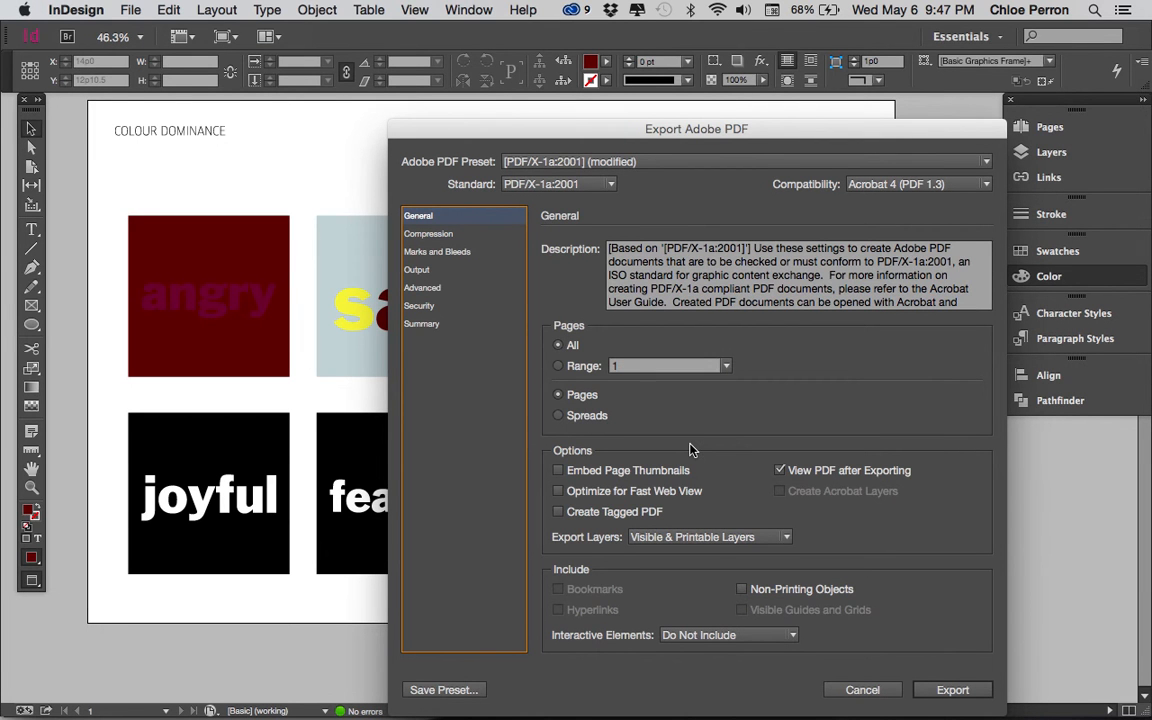
left_click(955, 690)
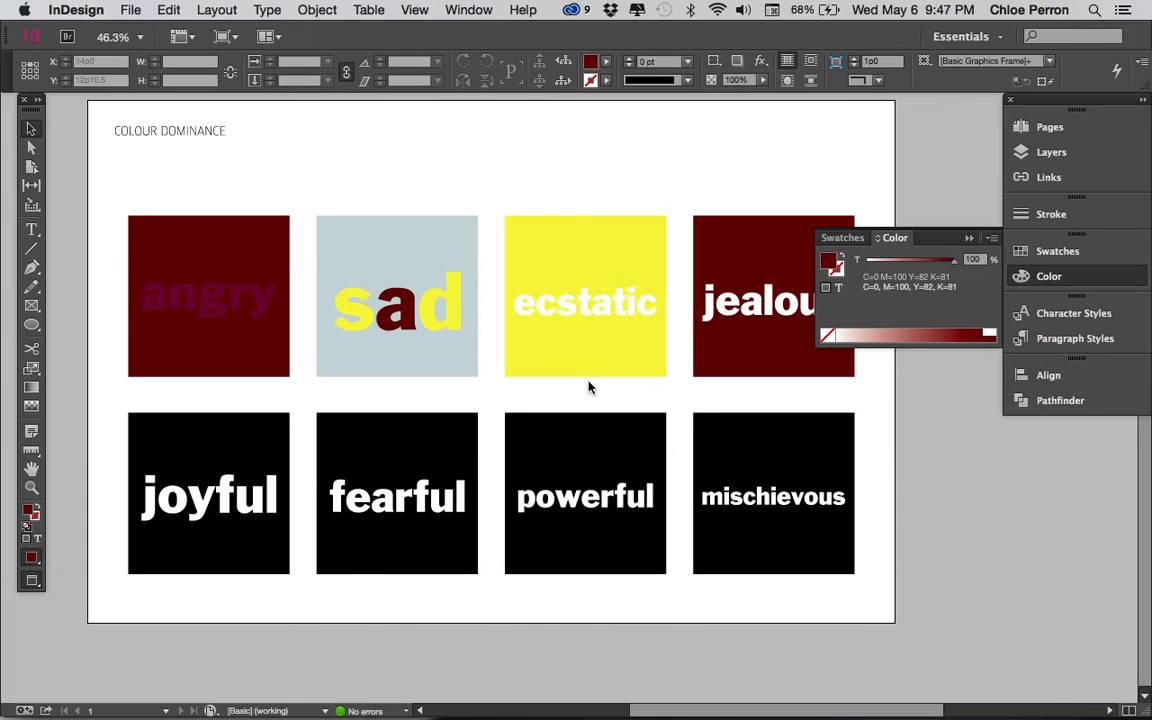
Step: Check the Word Dominance file naming and packaging instructions in the Colour_Handout document, and return to the exercise file
key("super+Tab")
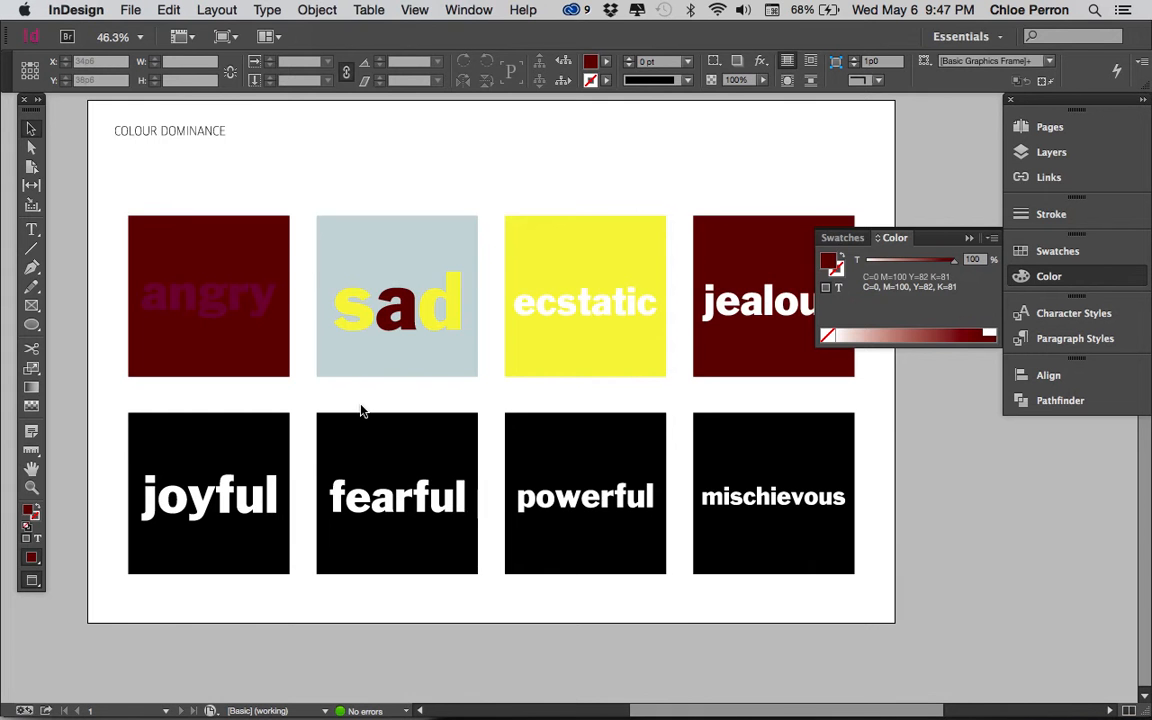
key("super+grave")
key("super+grave")
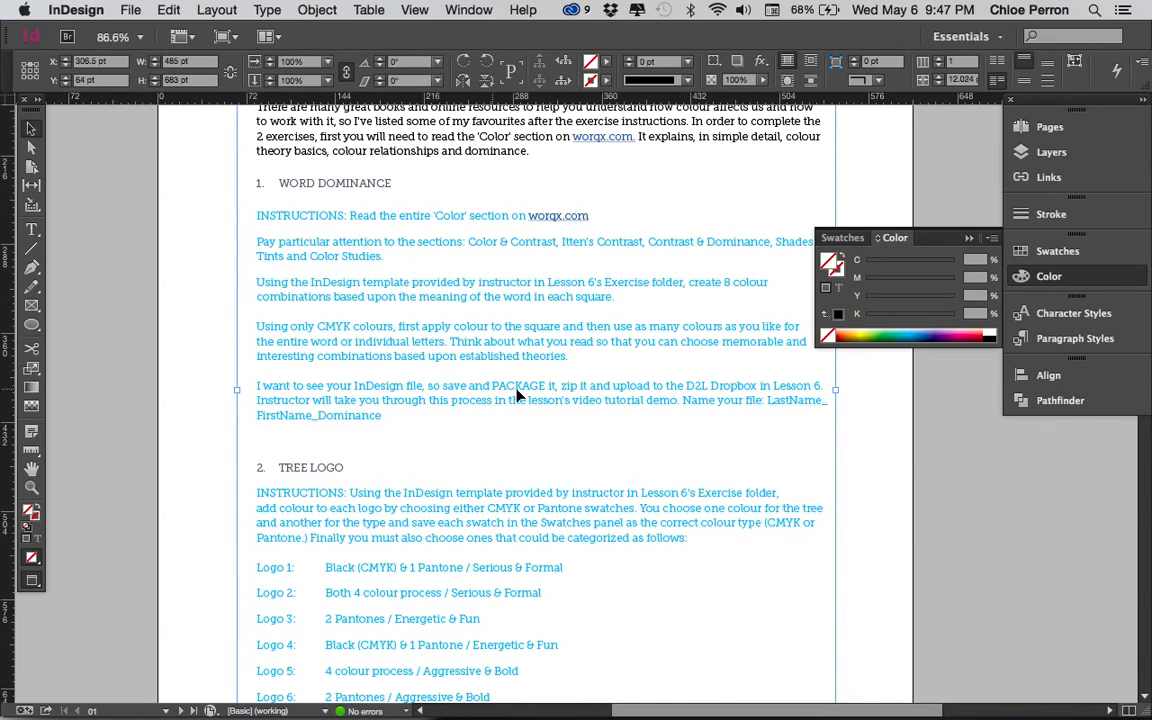
key("super+grave")
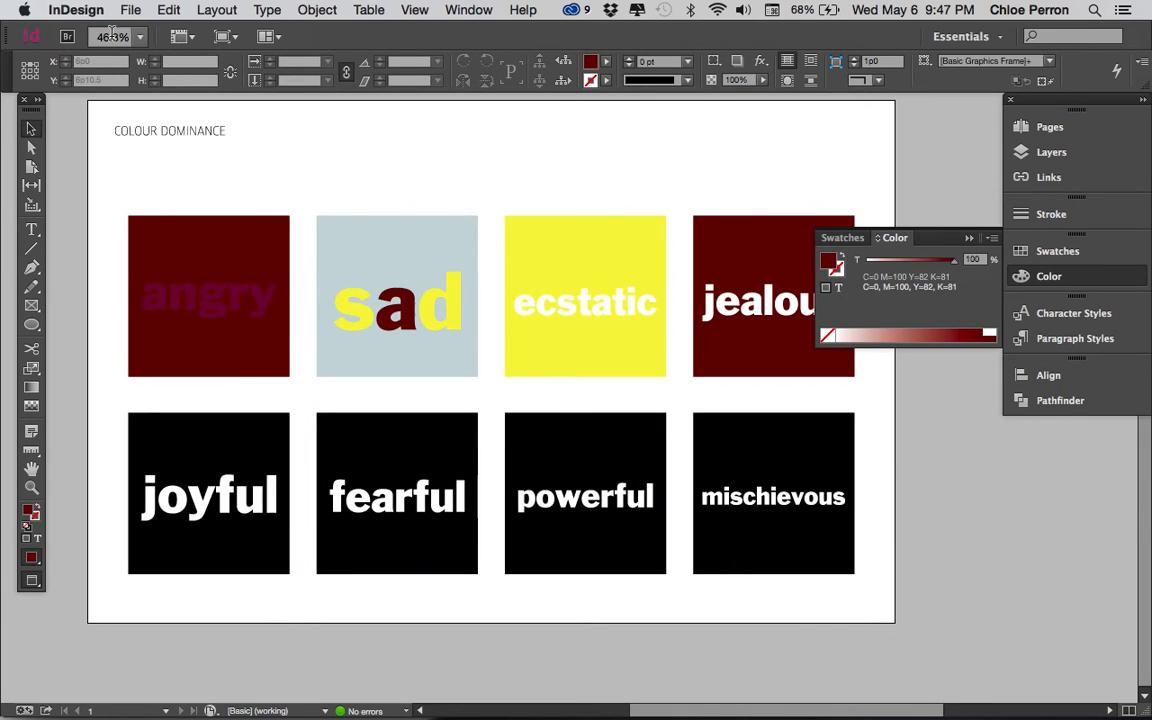
Step: Start packaging the document, update the filename in the printing instructions and continue to the package folder settings
left_click(131, 12)
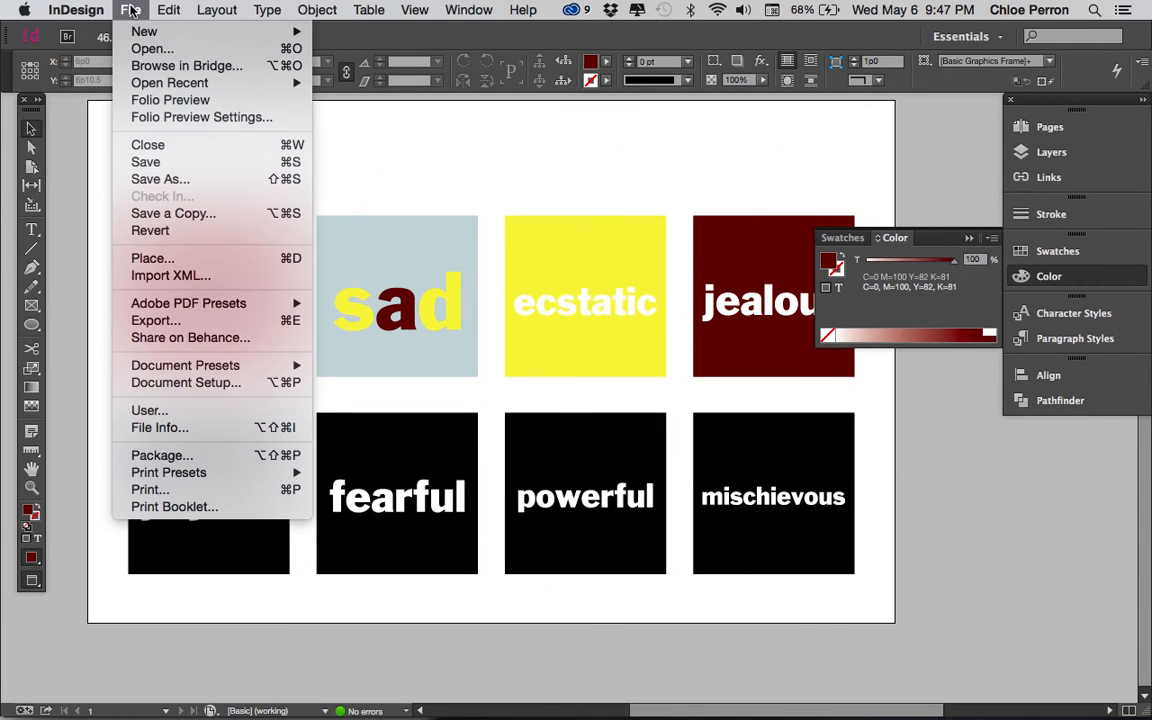
left_click(184, 456)
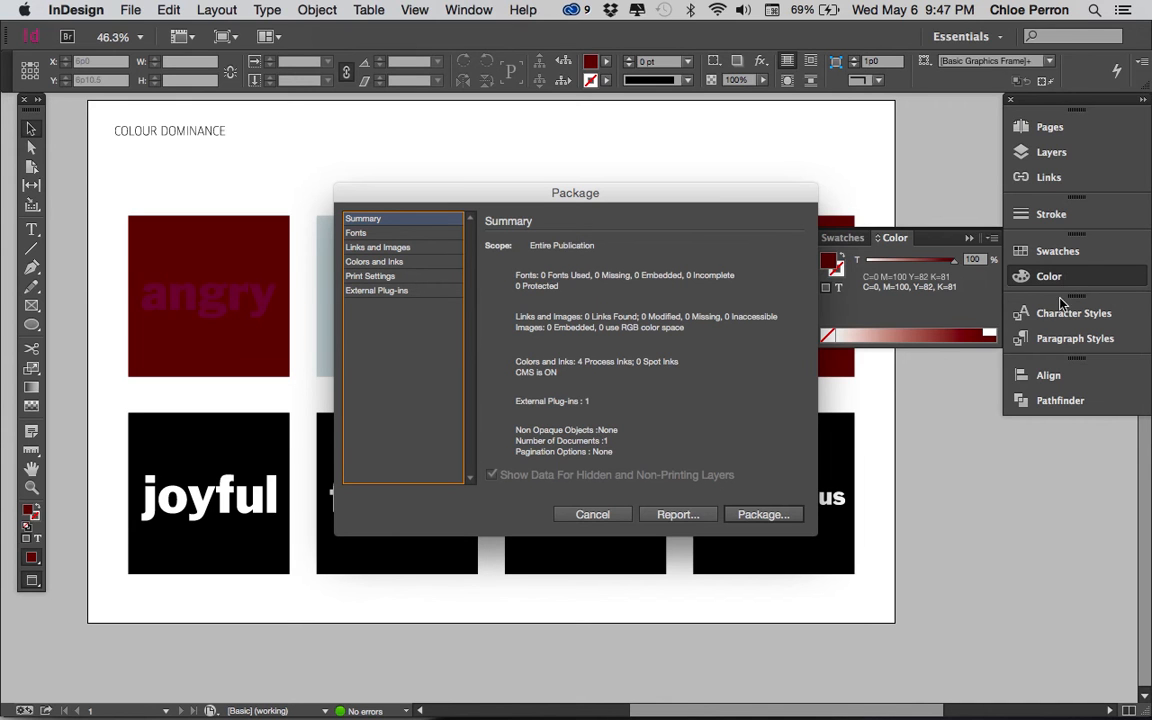
left_click(776, 512)
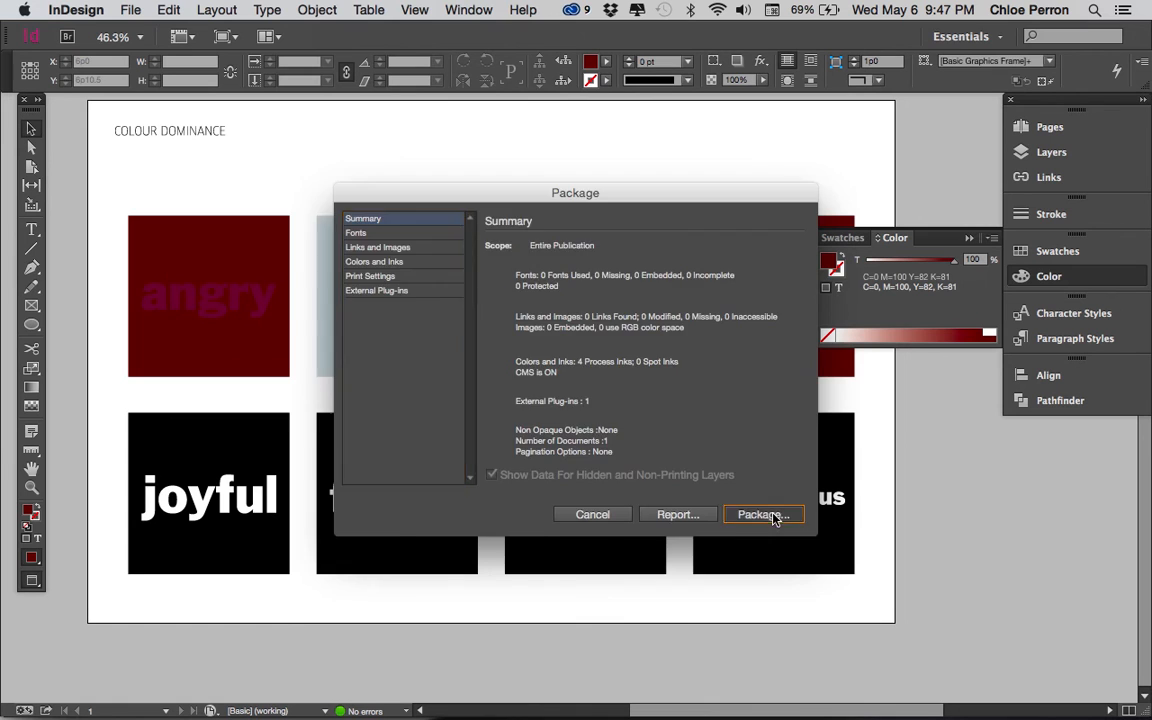
left_click(697, 393)
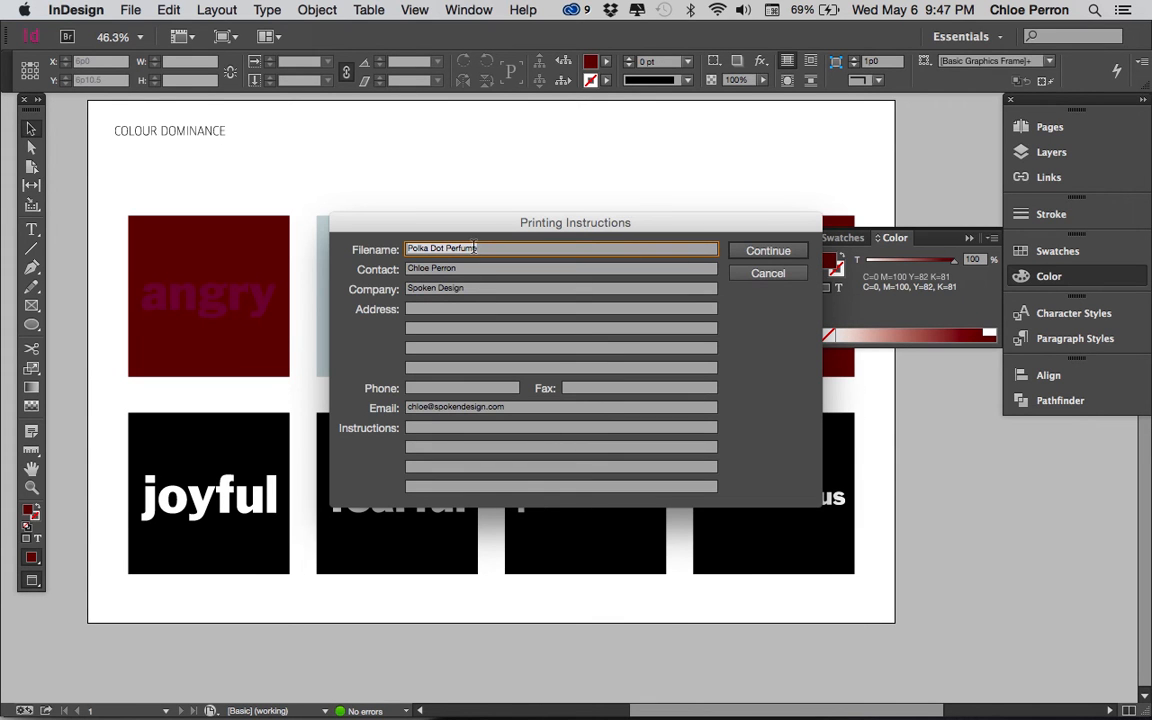
type("Dominance")
left_click(768, 251)
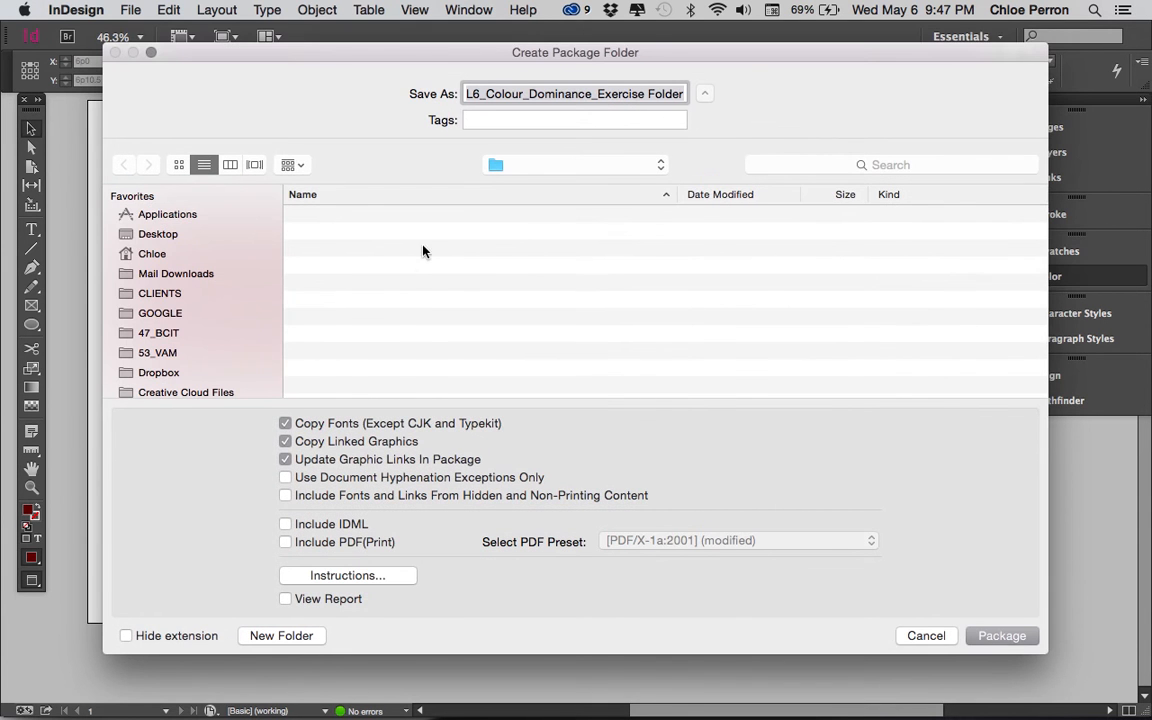
Step: Replace the L6_Colour_ prefix of the package folder name with the student's last and first name separated by underscores
left_click(487, 95)
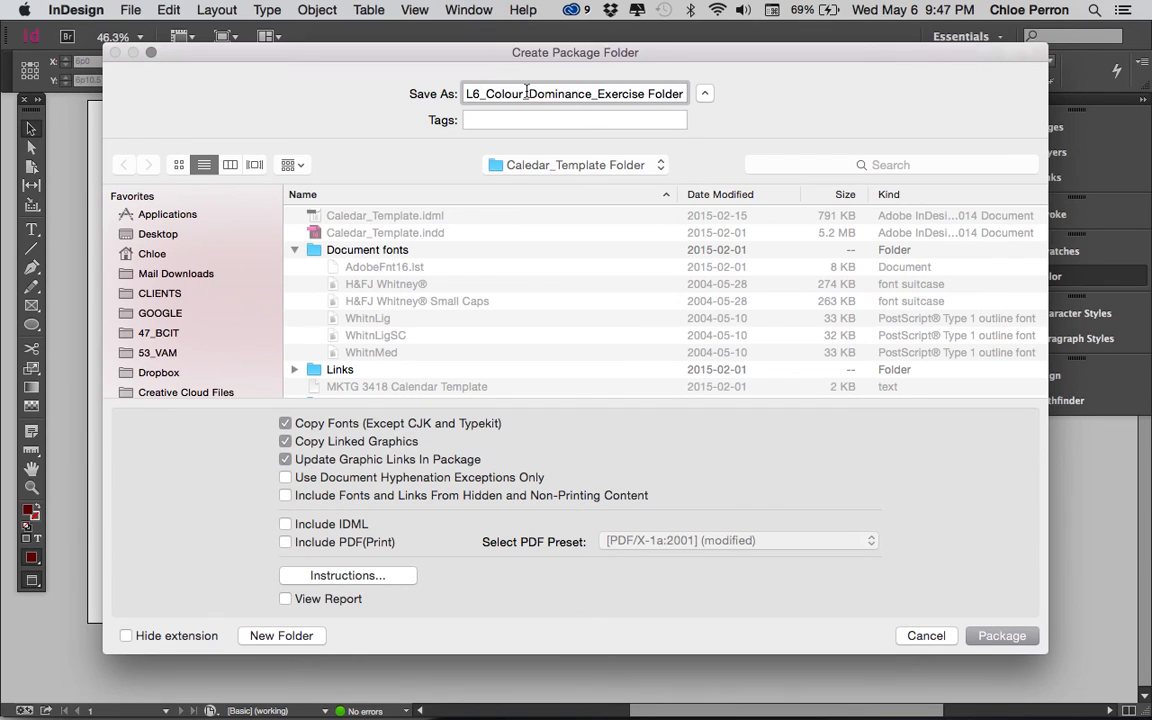
left_click_drag(527, 91, 403, 91)
key("BackSpace")
type("Oe")
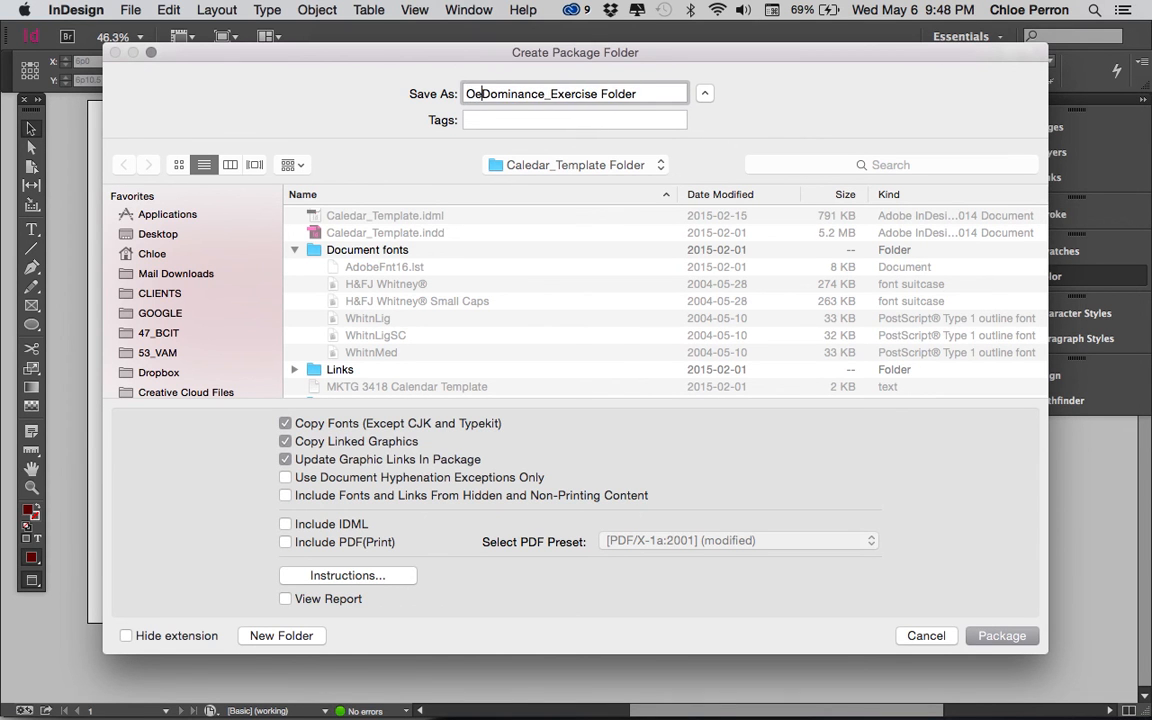
key("BackSpace")
Step: Trim _Exercise and Folder from the end of the package folder name and create the package
left_click_drag(619, 97, 664, 96)
key("BackSpace")
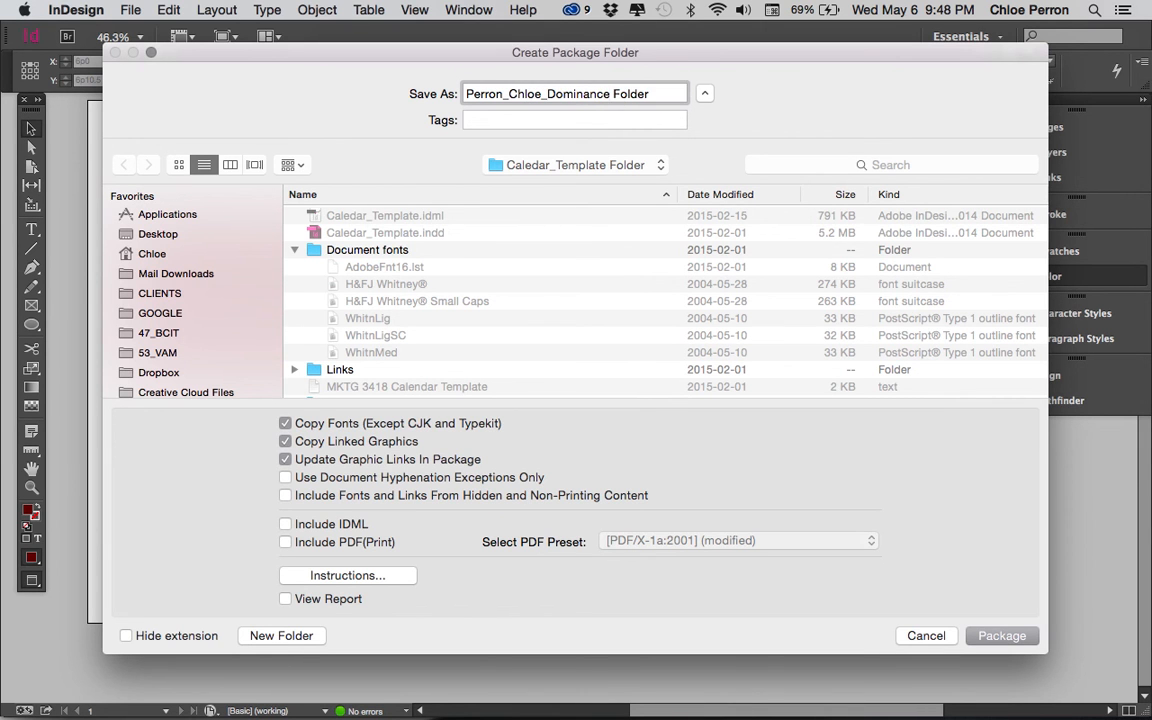
left_click_drag(613, 94, 652, 94)
key("BackSpace")
left_click(1000, 636)
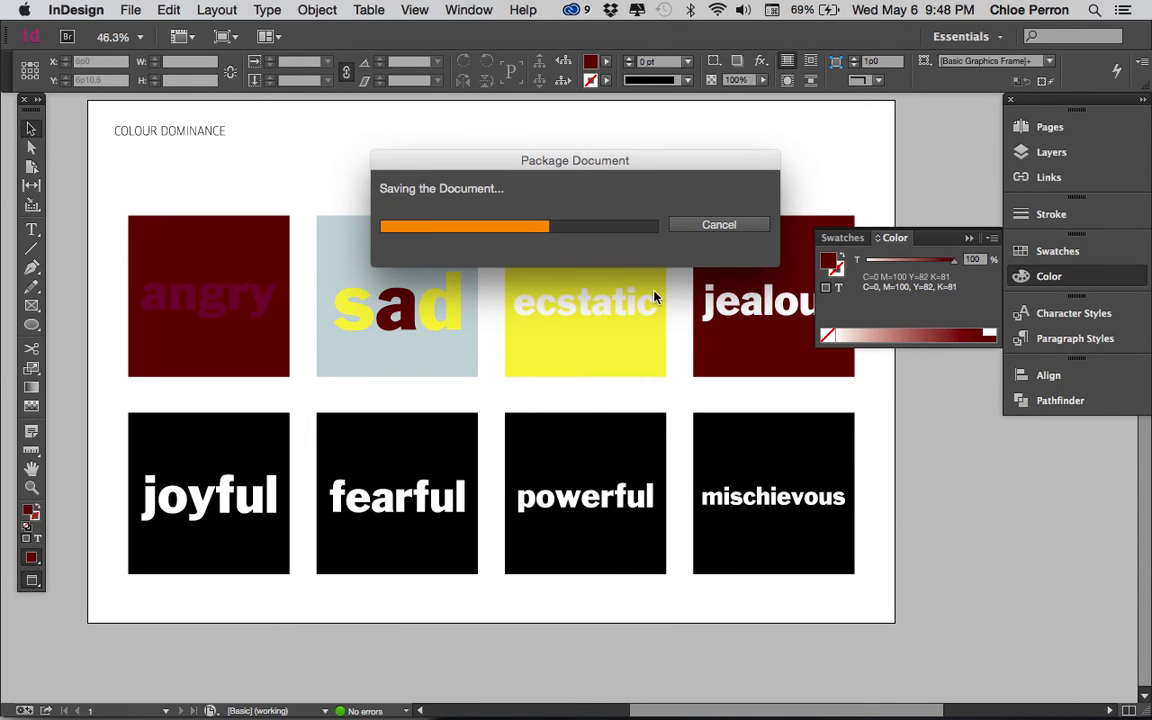
Step: Switch to Finder and open the Desktop folder
key("super+Tab")
key("super+Tab")
key("super+Tab")
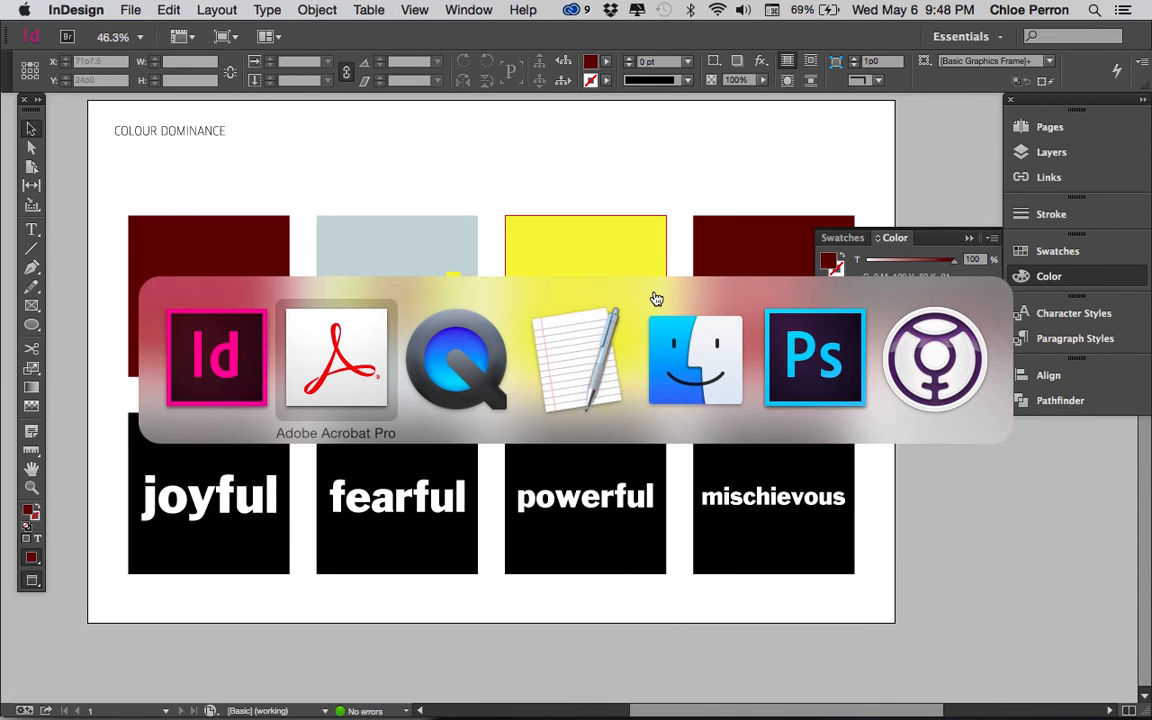
key("super+Tab")
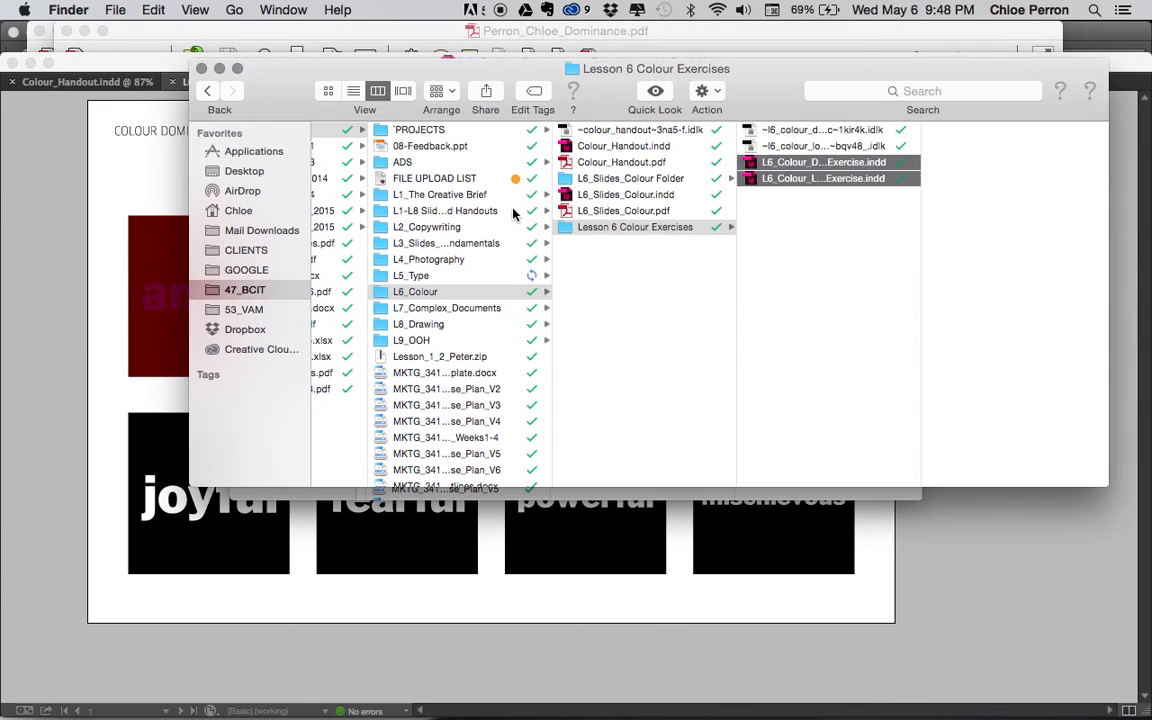
left_click(244, 169)
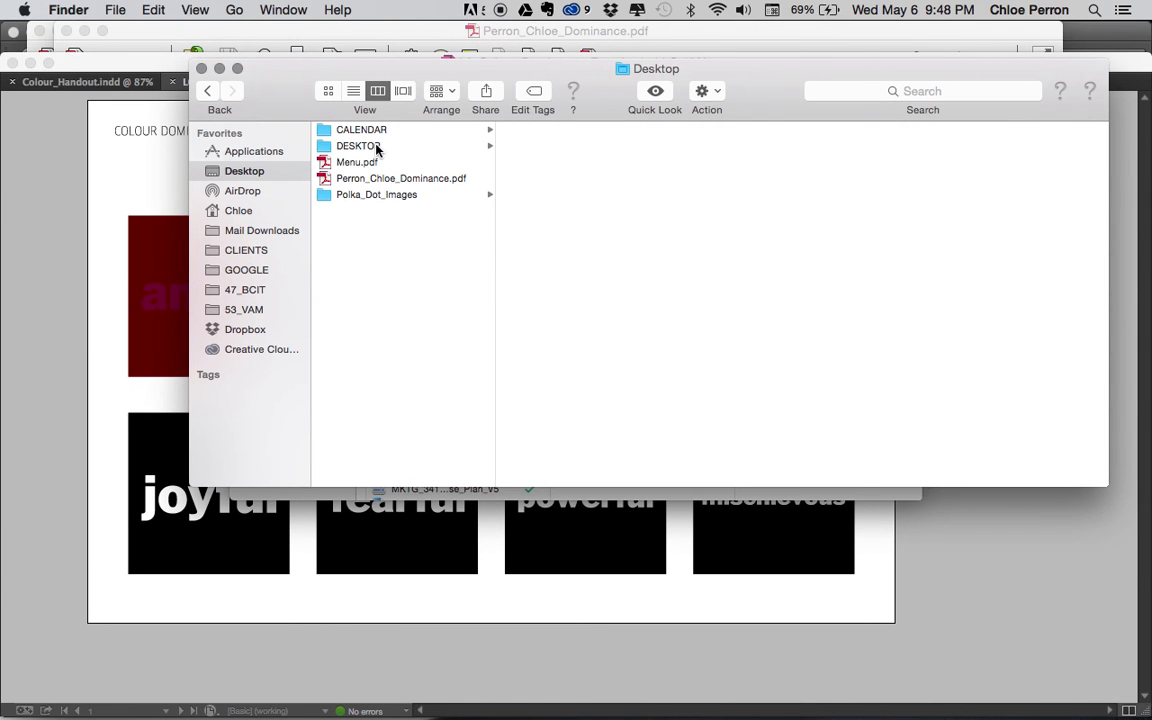
Step: Look through the DESKTOP folder for the packaged document folder
left_click(360, 146)
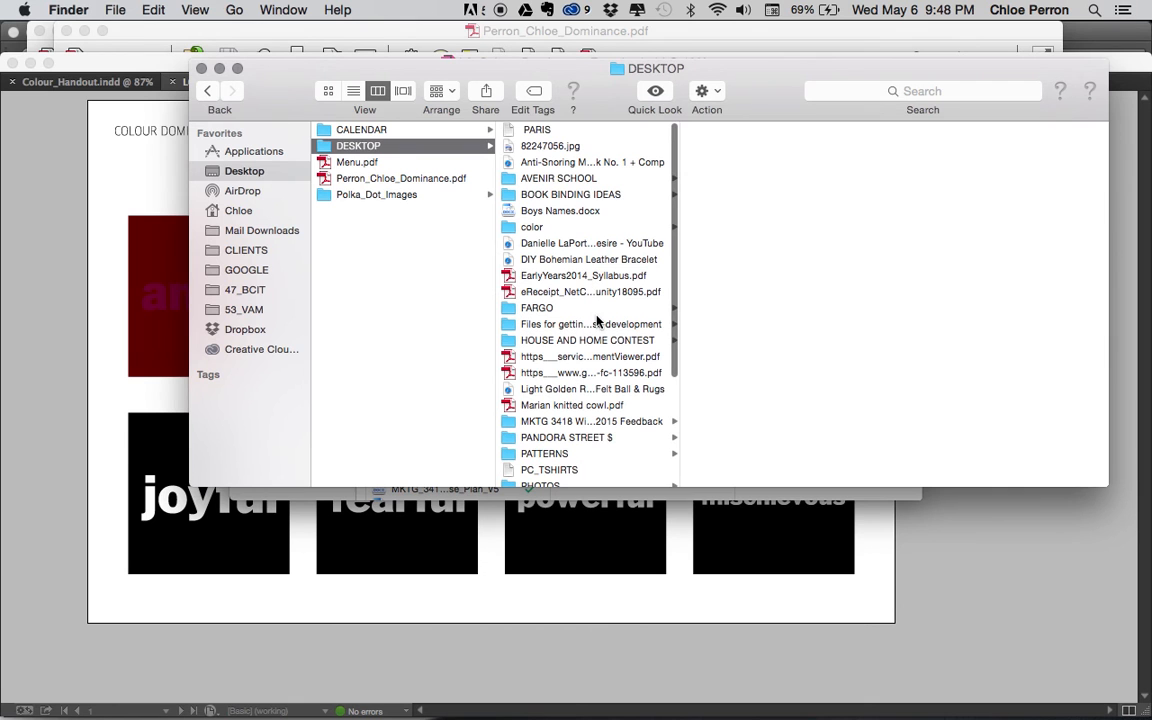
scroll(598, 300, "down", 2)
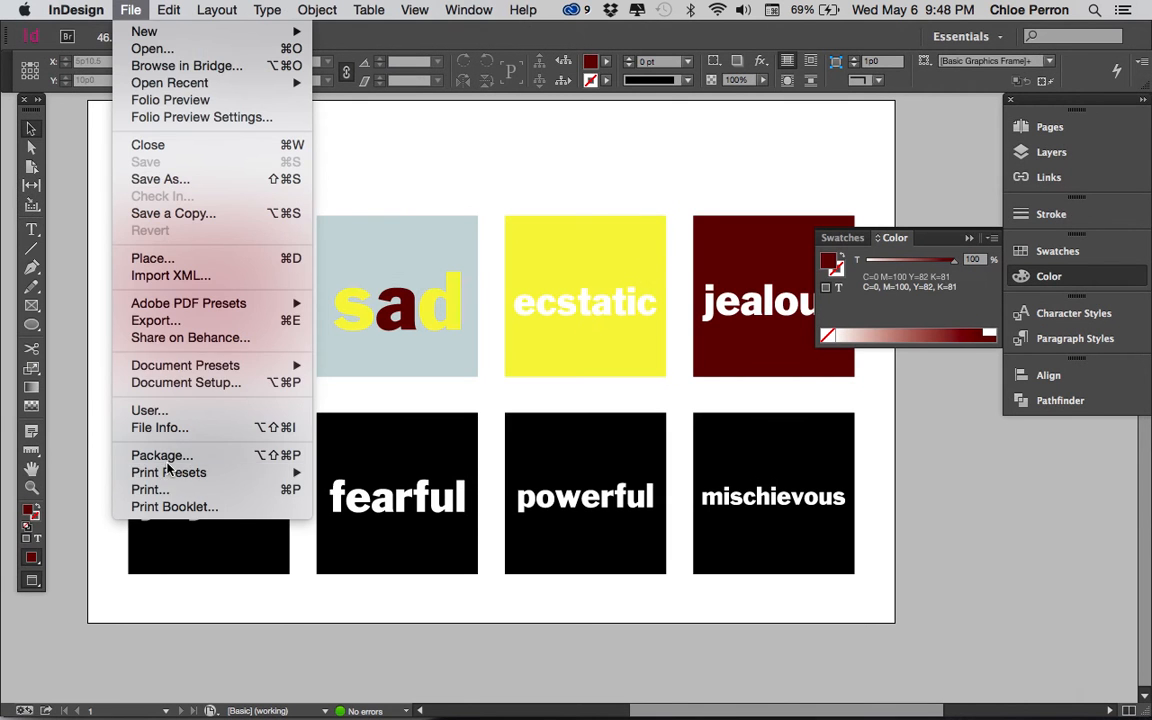
Step: Switch to InDesign, start packaging the document again and continue past the printing instructions to the package folder settings
left_click(165, 452)
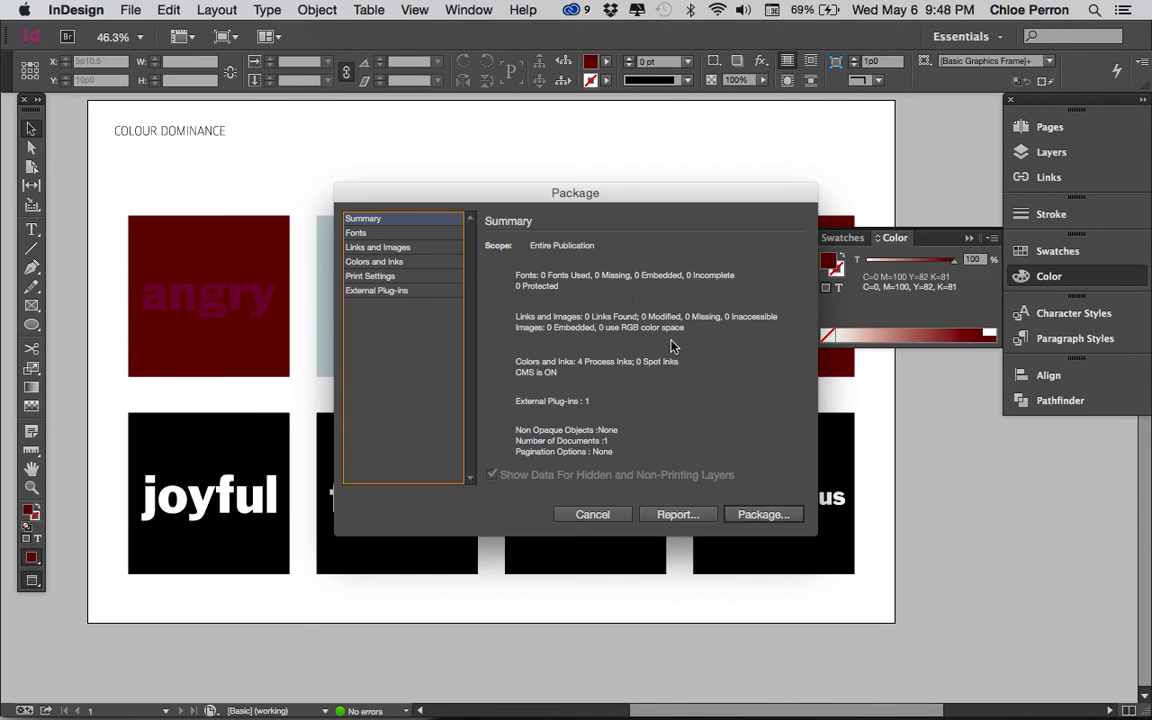
left_click(763, 514)
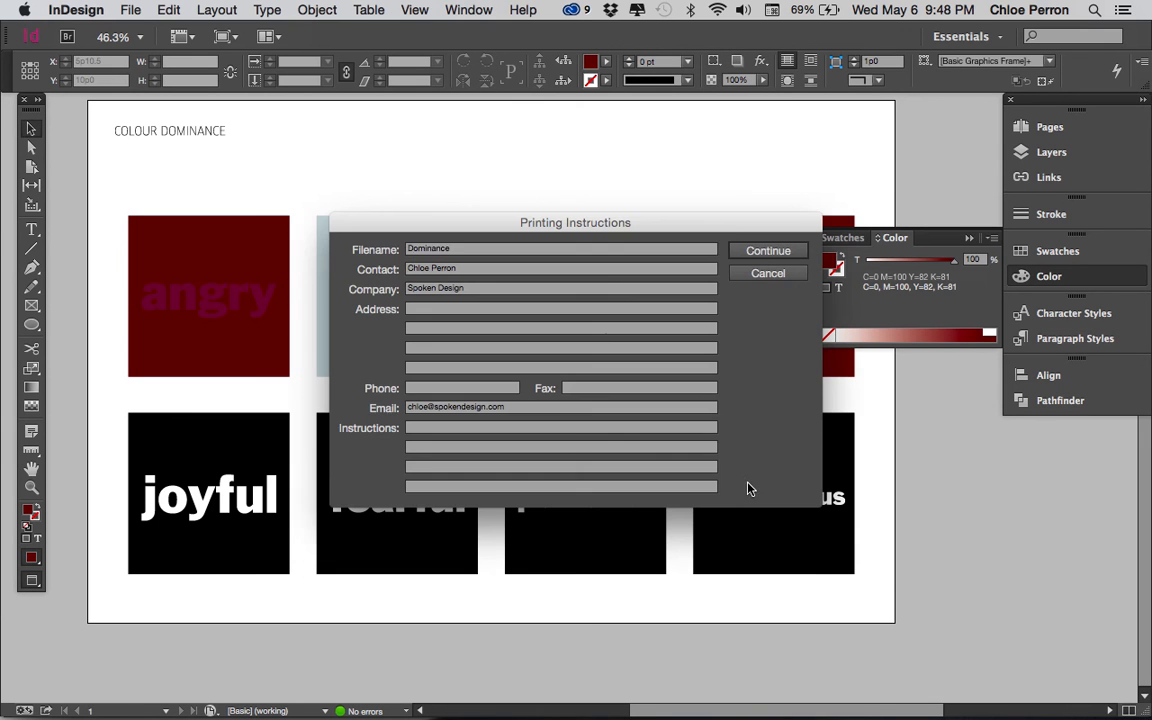
left_click(748, 252)
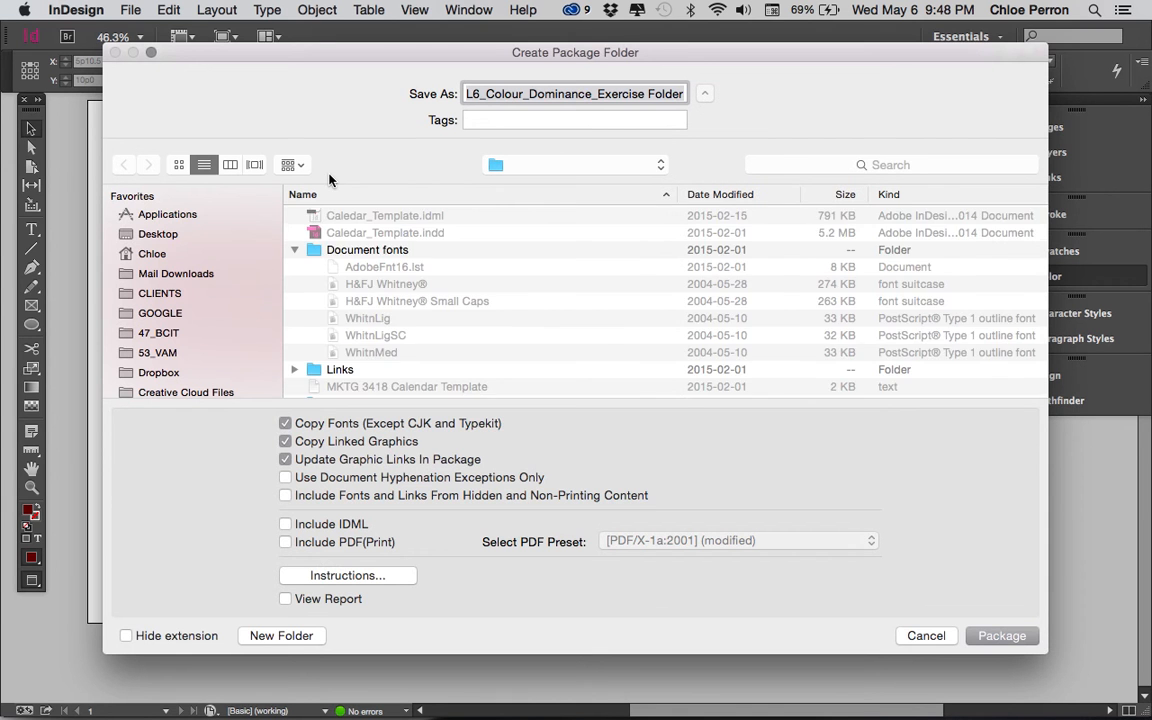
Step: Create the package on the Desktop in a folder named with the student's last and first name followed by Dominance, separated by underscores
left_click(180, 232)
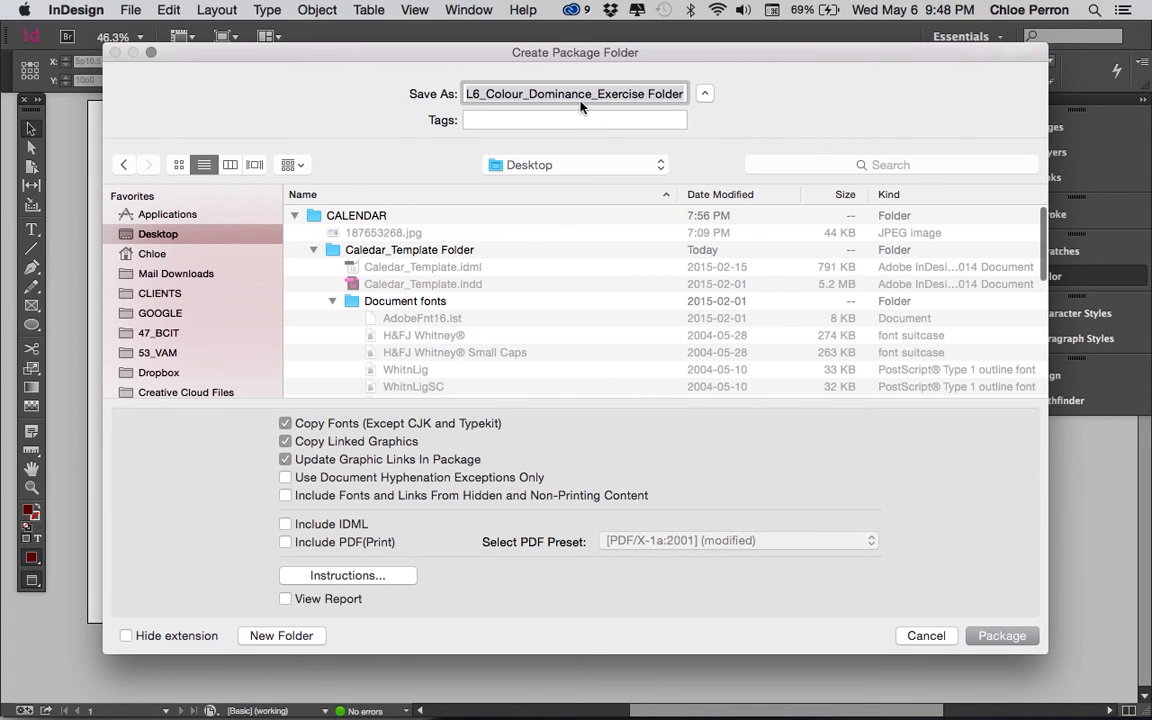
type("c")
key("BackSpace")
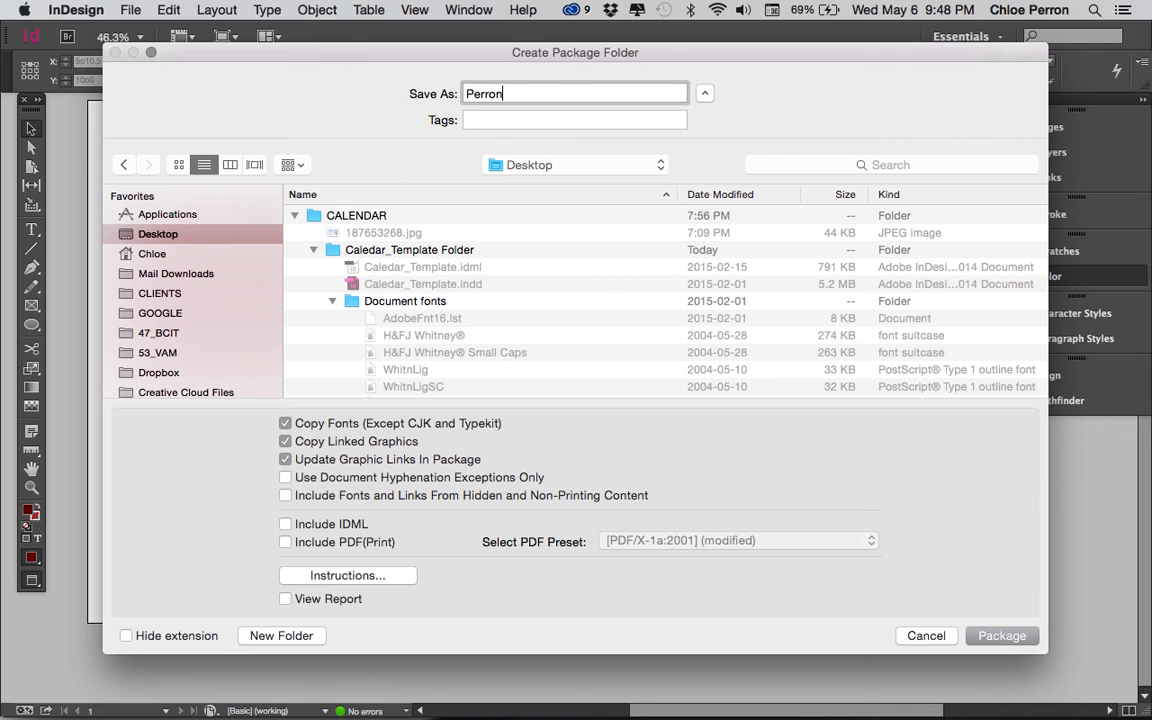
key("Return")
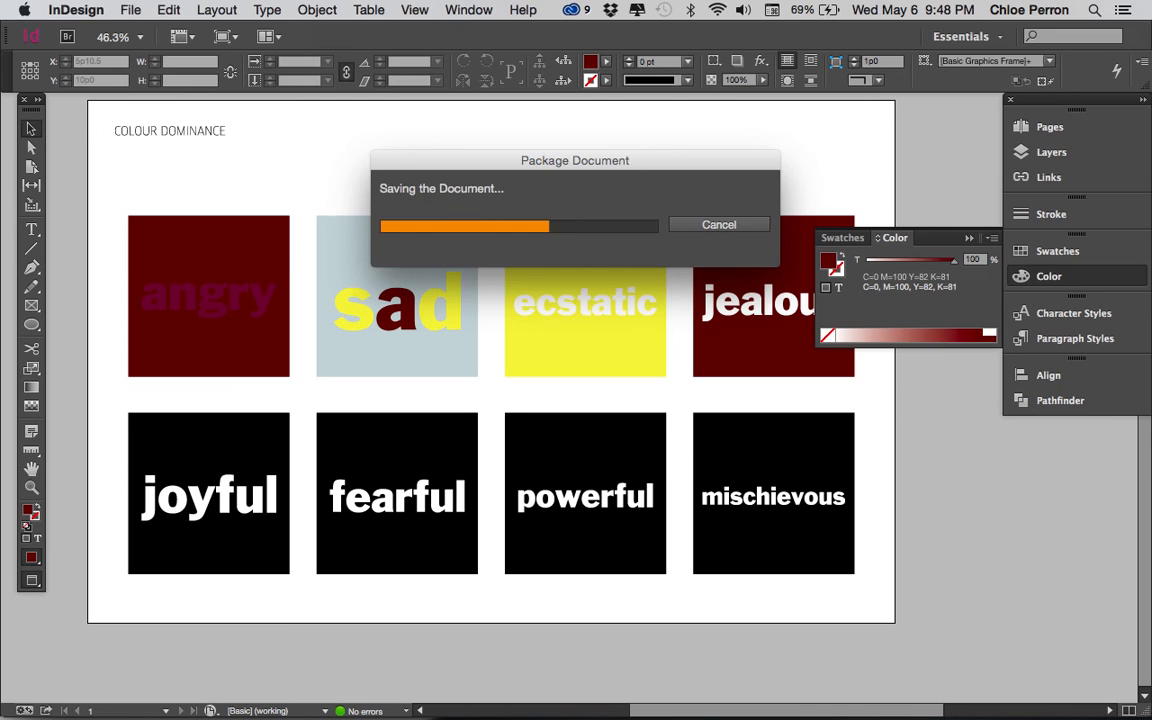
Step: Switch to Finder, open the new package folder on the Desktop and examine its InDesign file and Dominance instructions file
key("super+Tab")
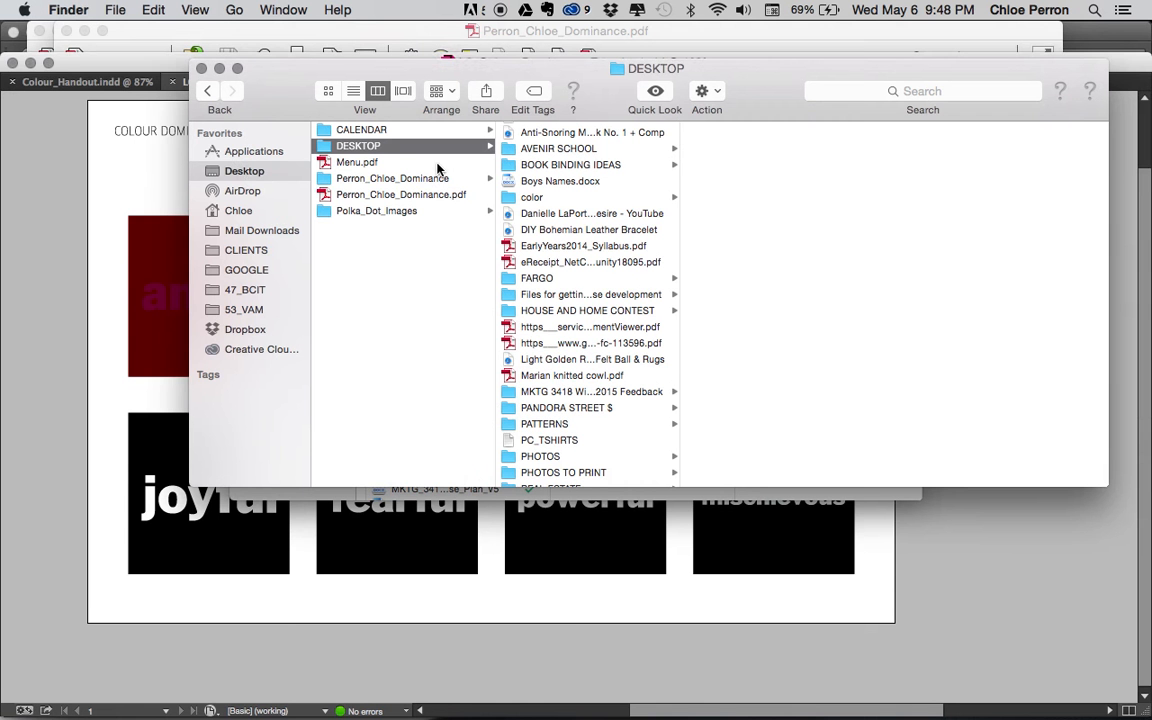
left_click(458, 181)
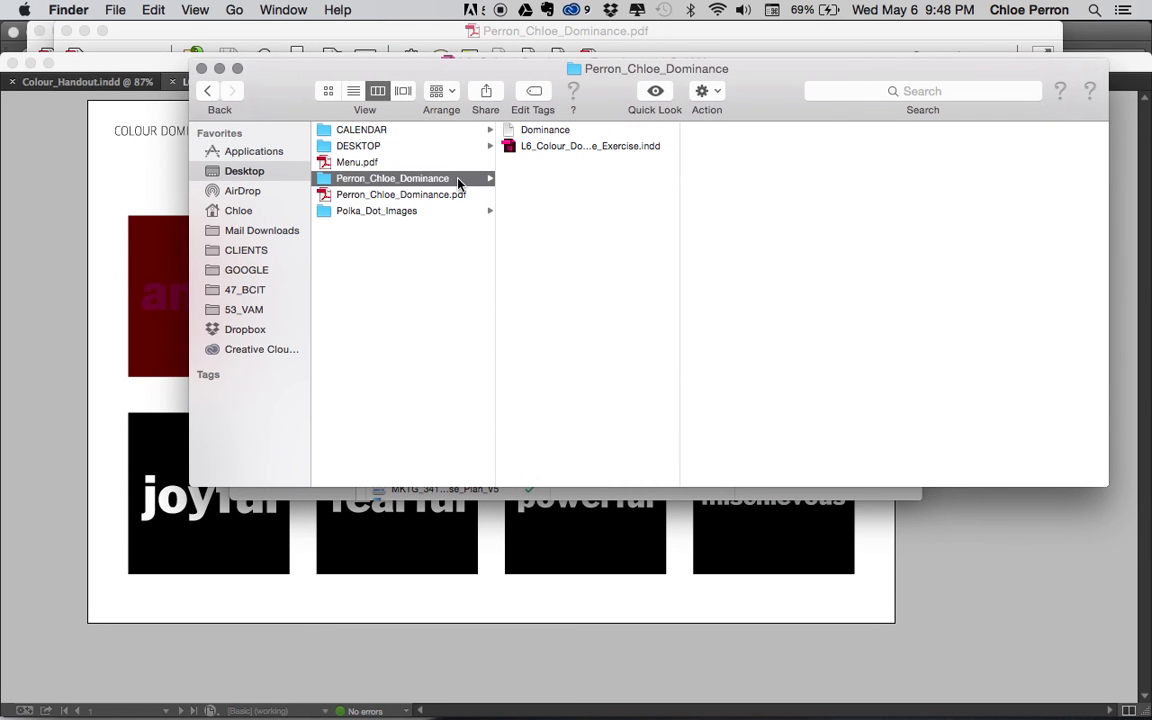
left_click(594, 148)
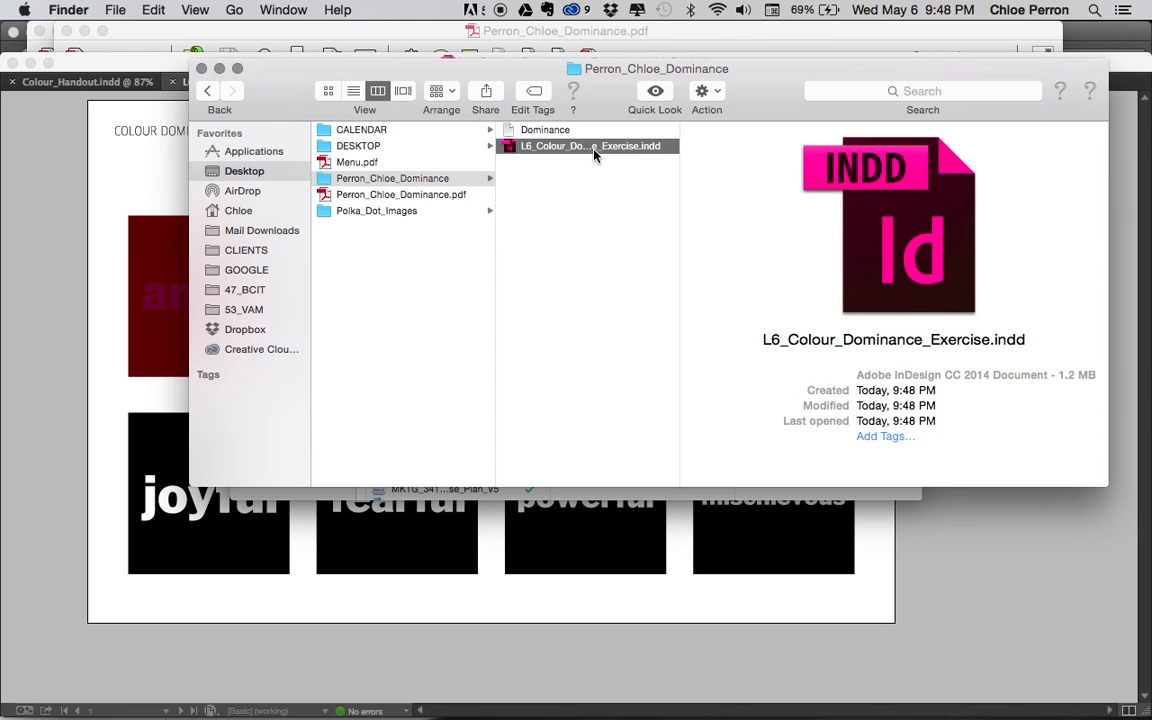
left_click(564, 131)
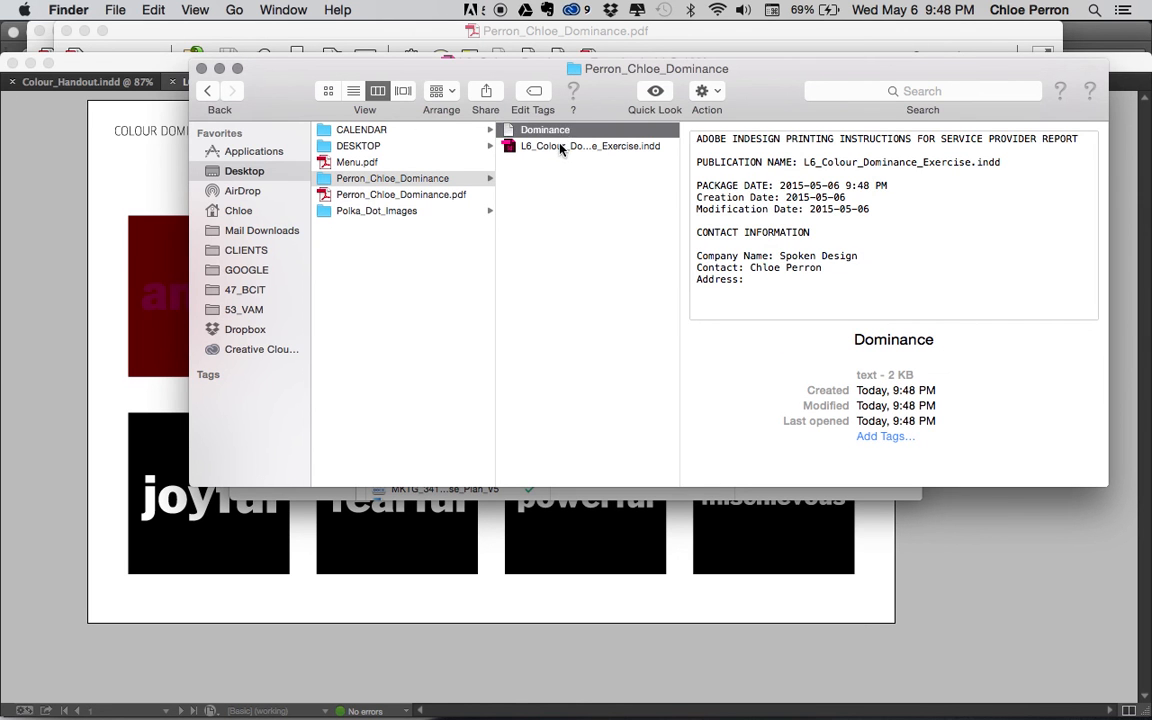
left_click(548, 146)
Step: Compress the package folder into a ZIP archive, select the archive and switch back to InDesign
right_click(393, 182)
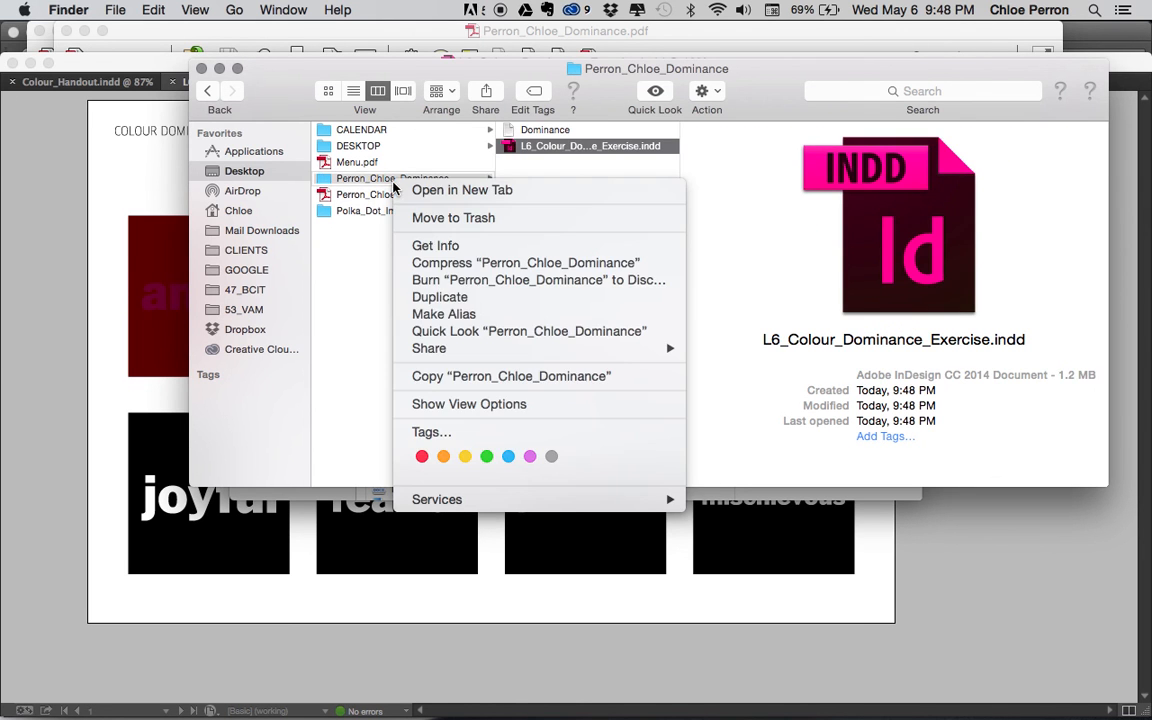
left_click(433, 264)
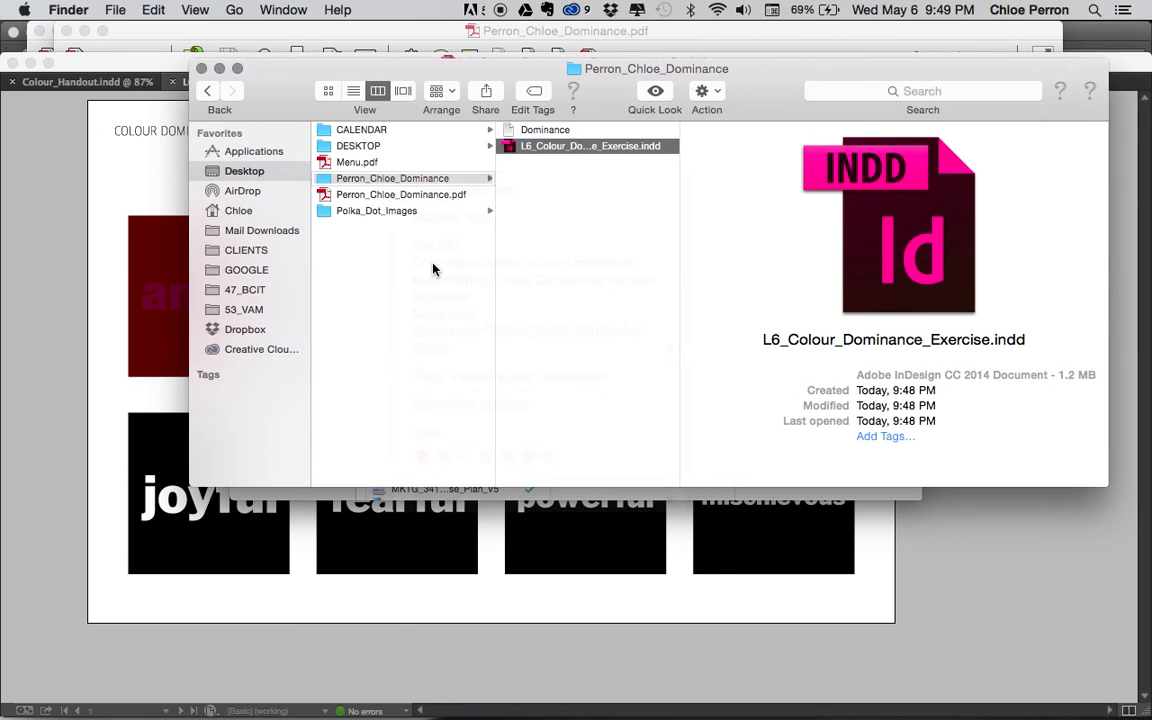
left_click(415, 213)
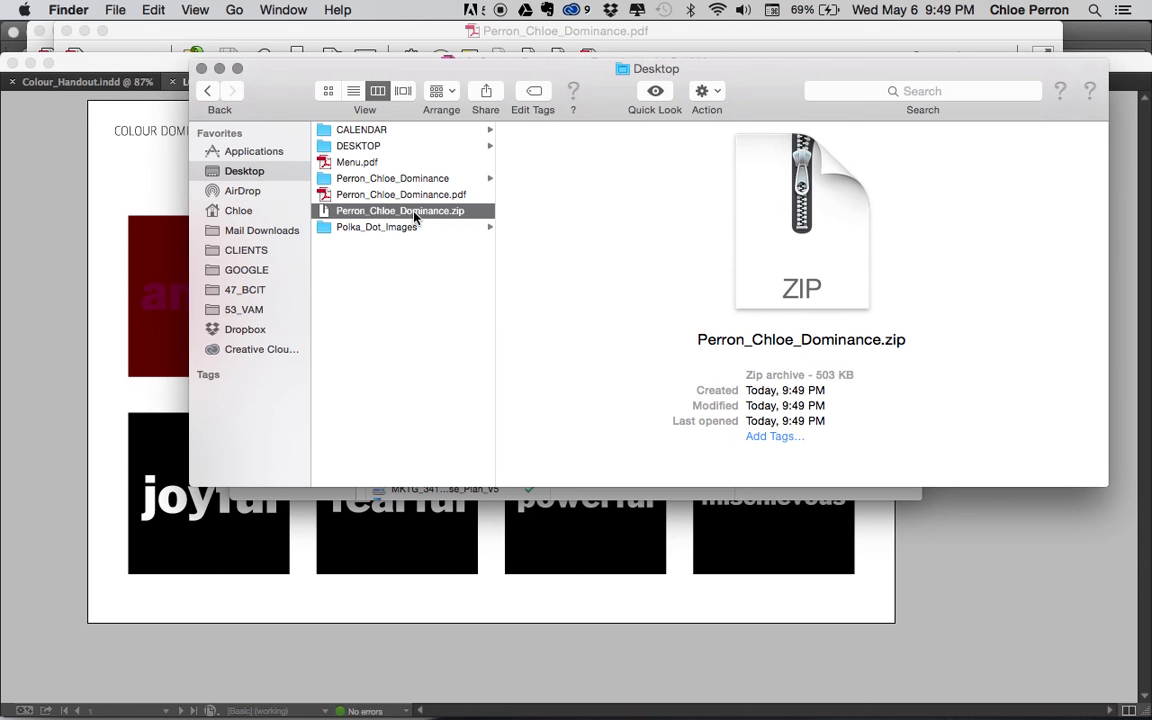
key("super+Tab")
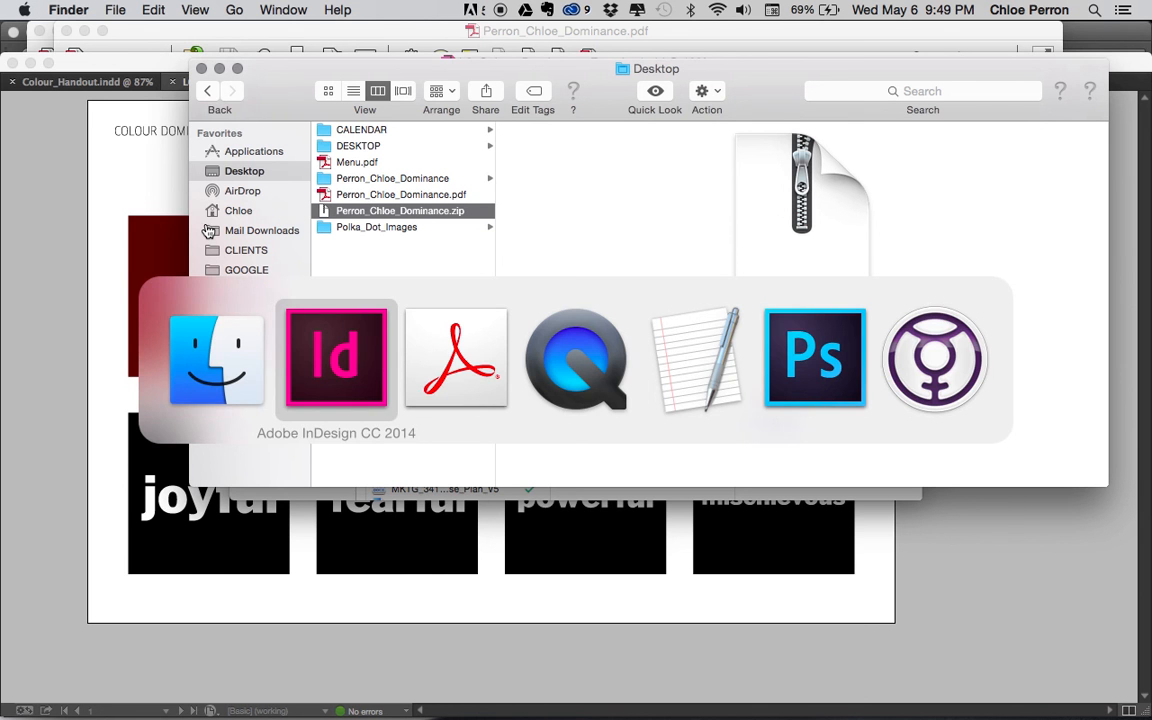